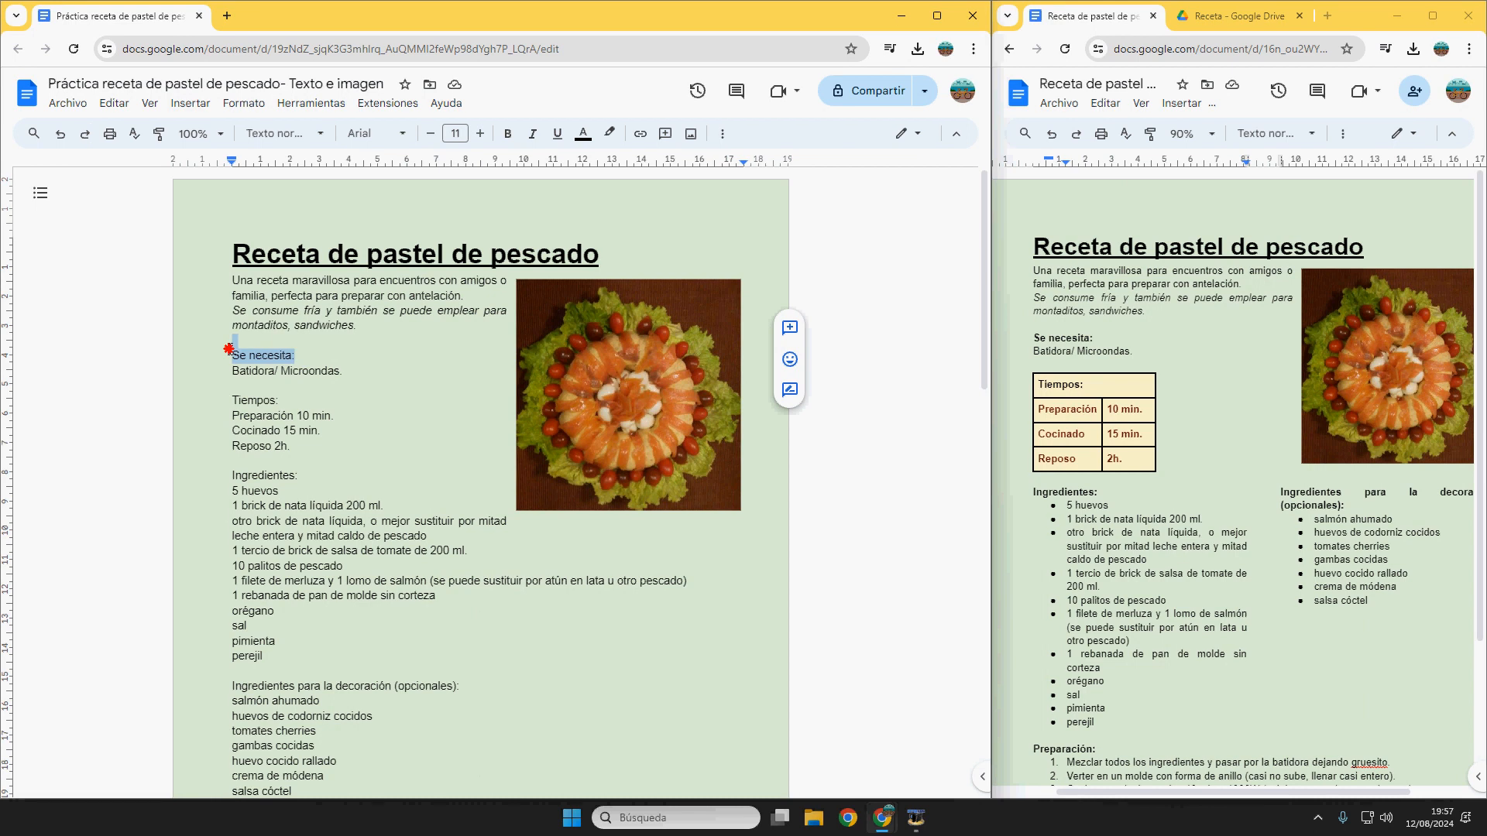
- Make the "Se necesita:" line bold
click(509, 132)
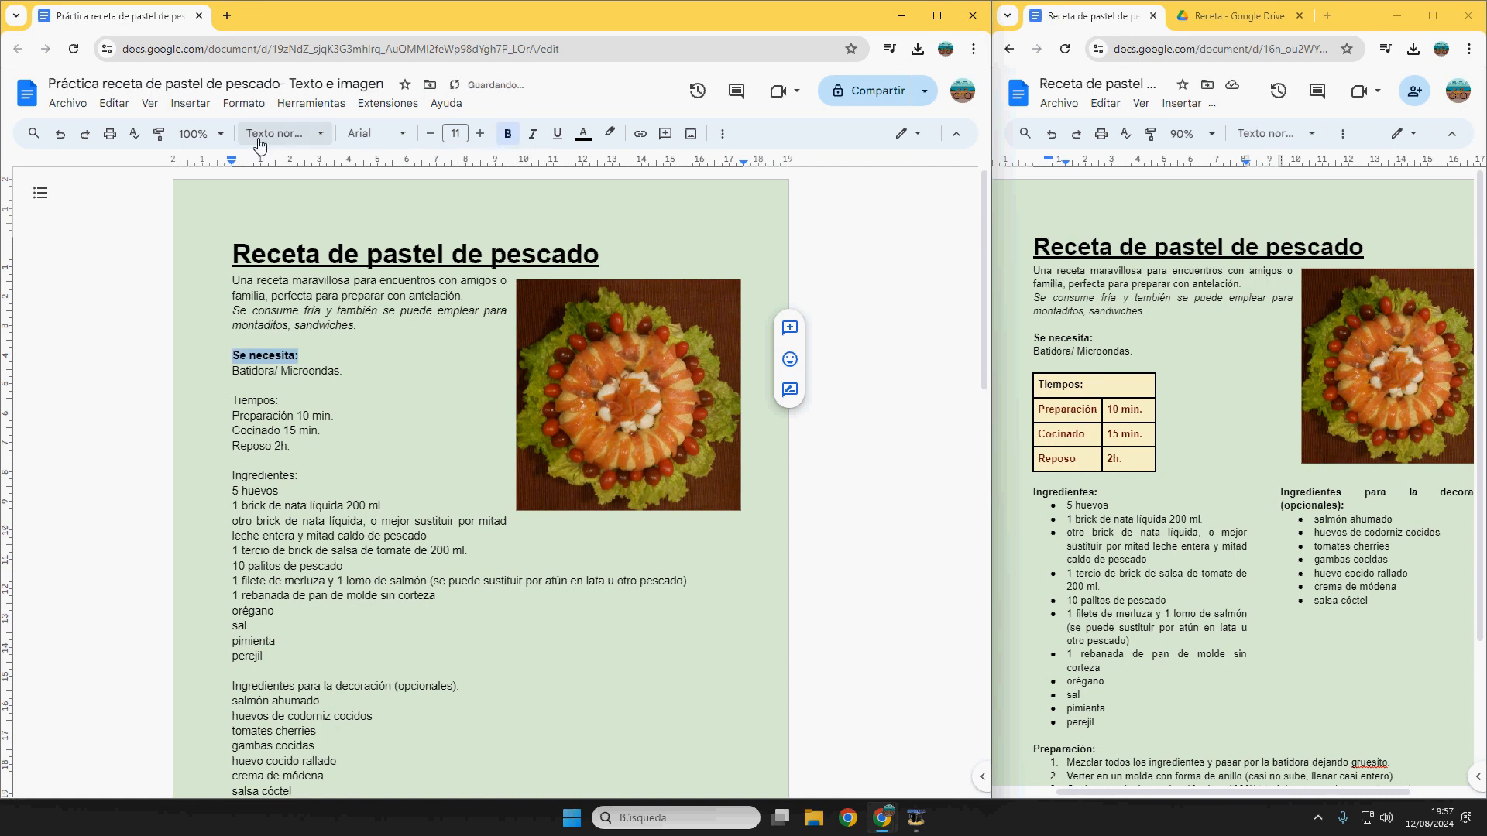
- Add a blank line above "Tiempos:" and insert a table of 2 columns by 4 rows there
click(200, 133)
click(202, 298)
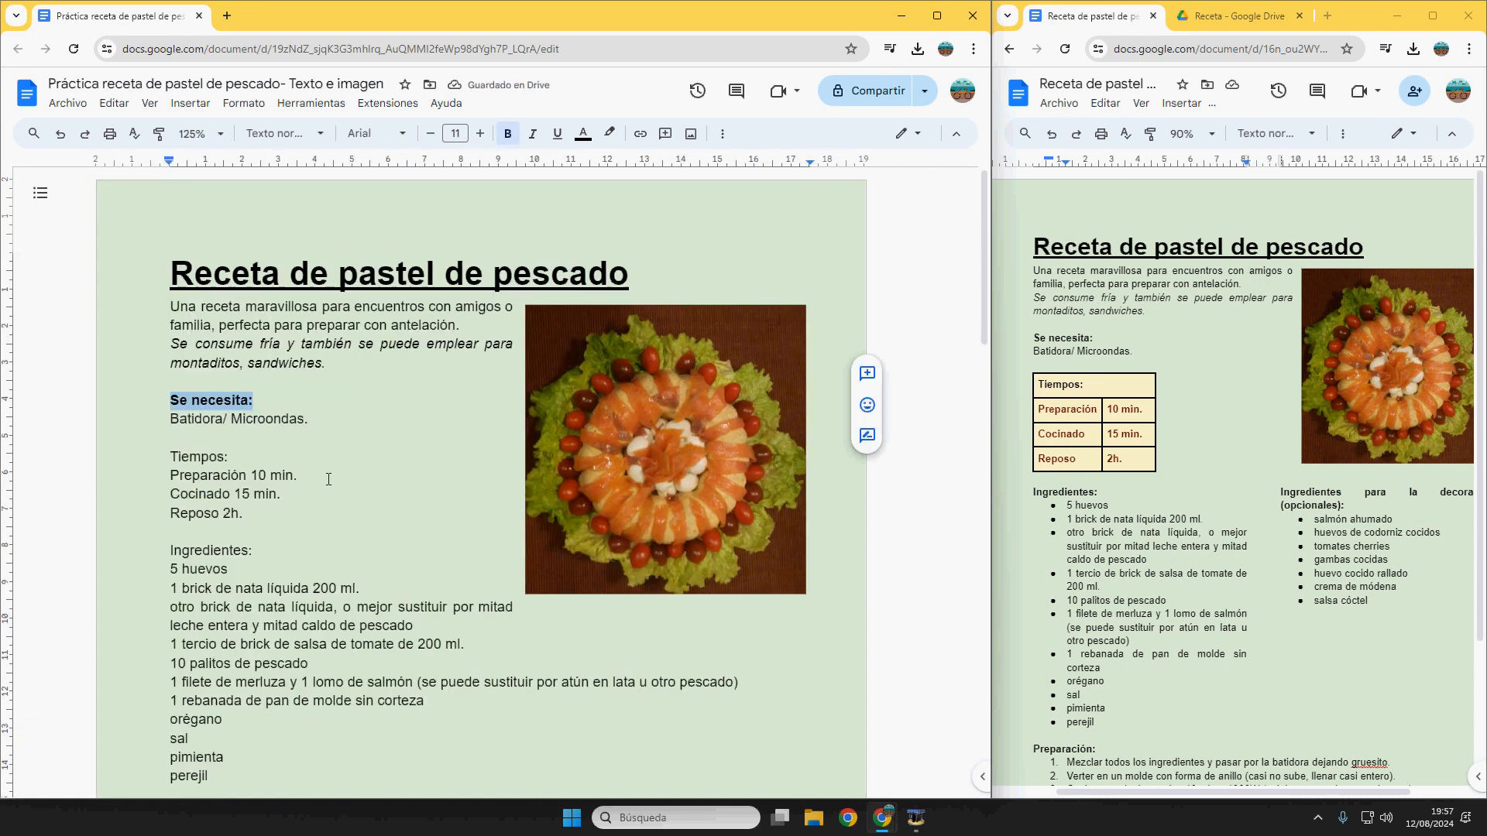
click(232, 457)
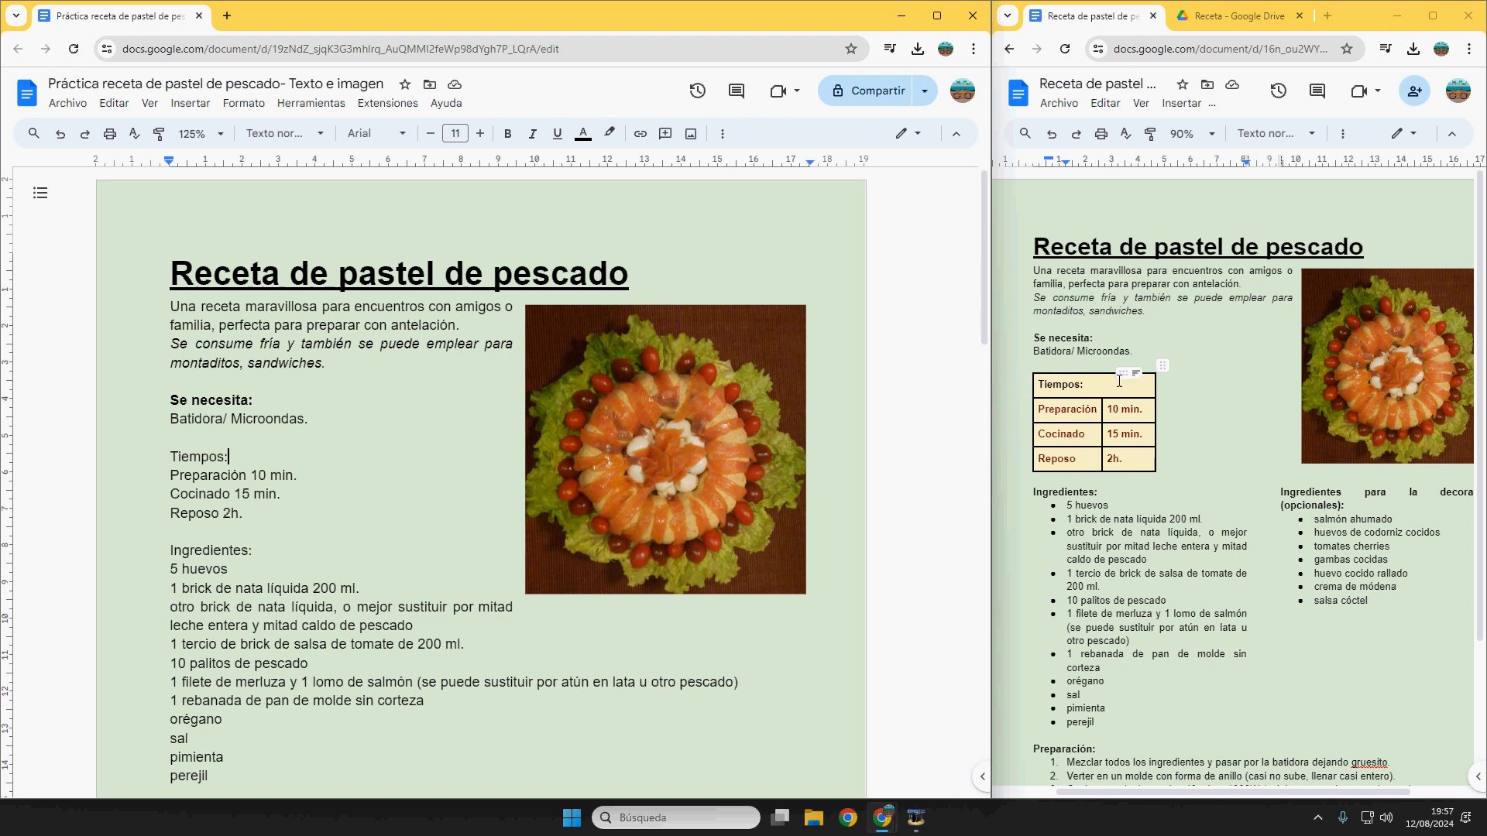
click(234, 440)
key(Return)
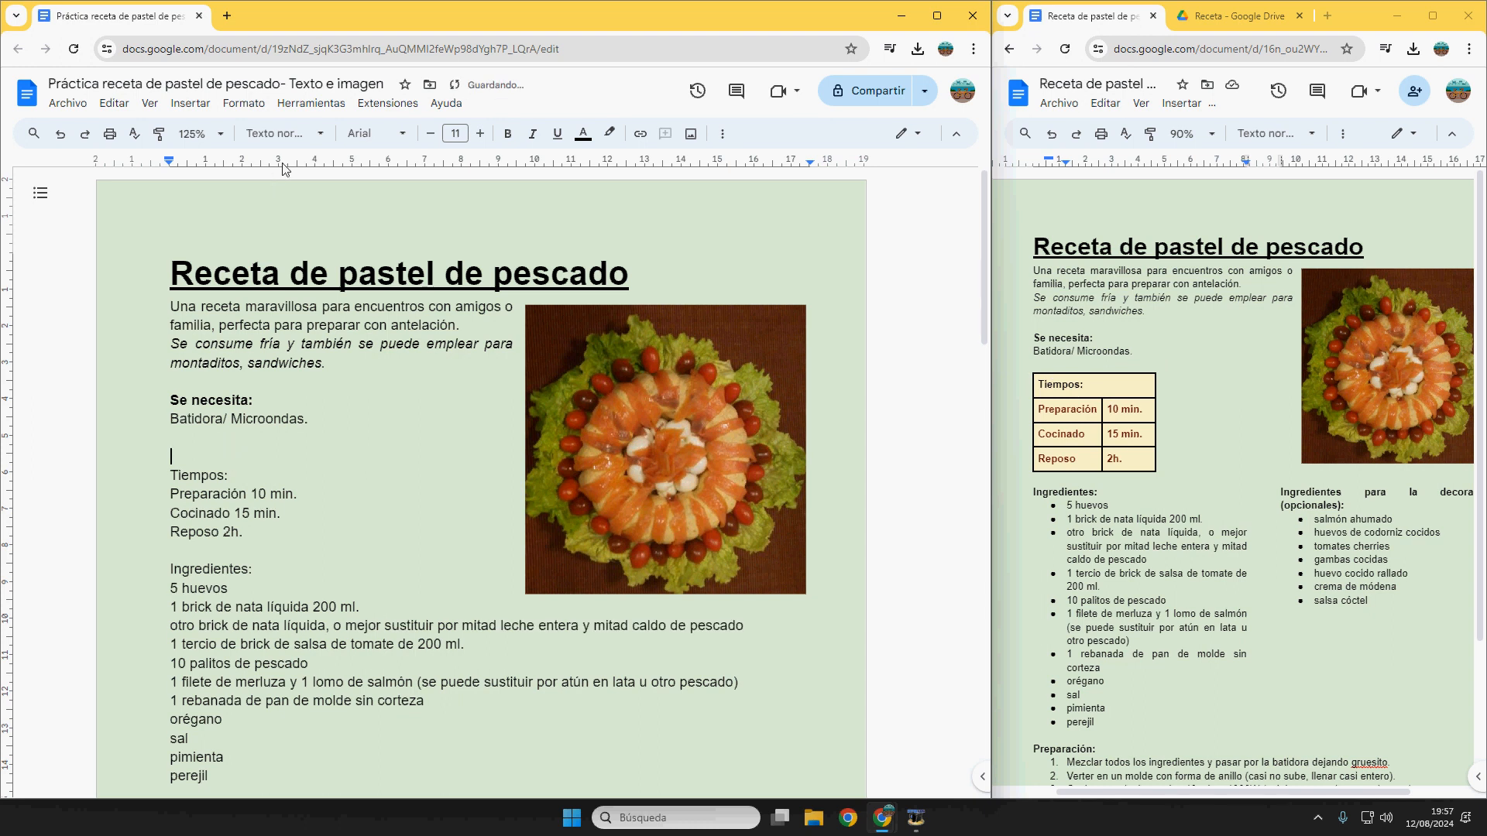
click(936, 15)
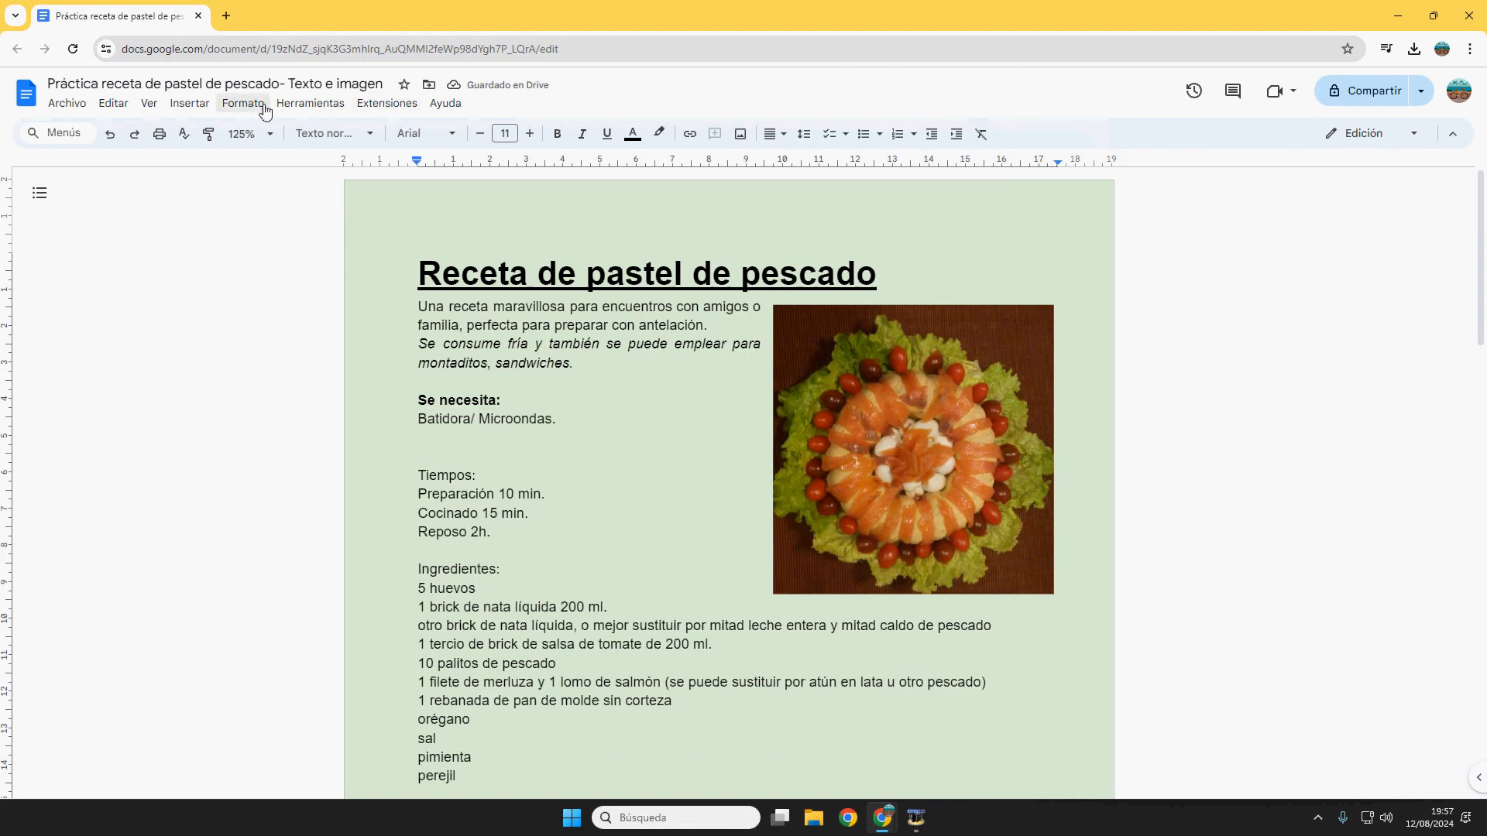
click(194, 106)
mouse_move(217, 155)
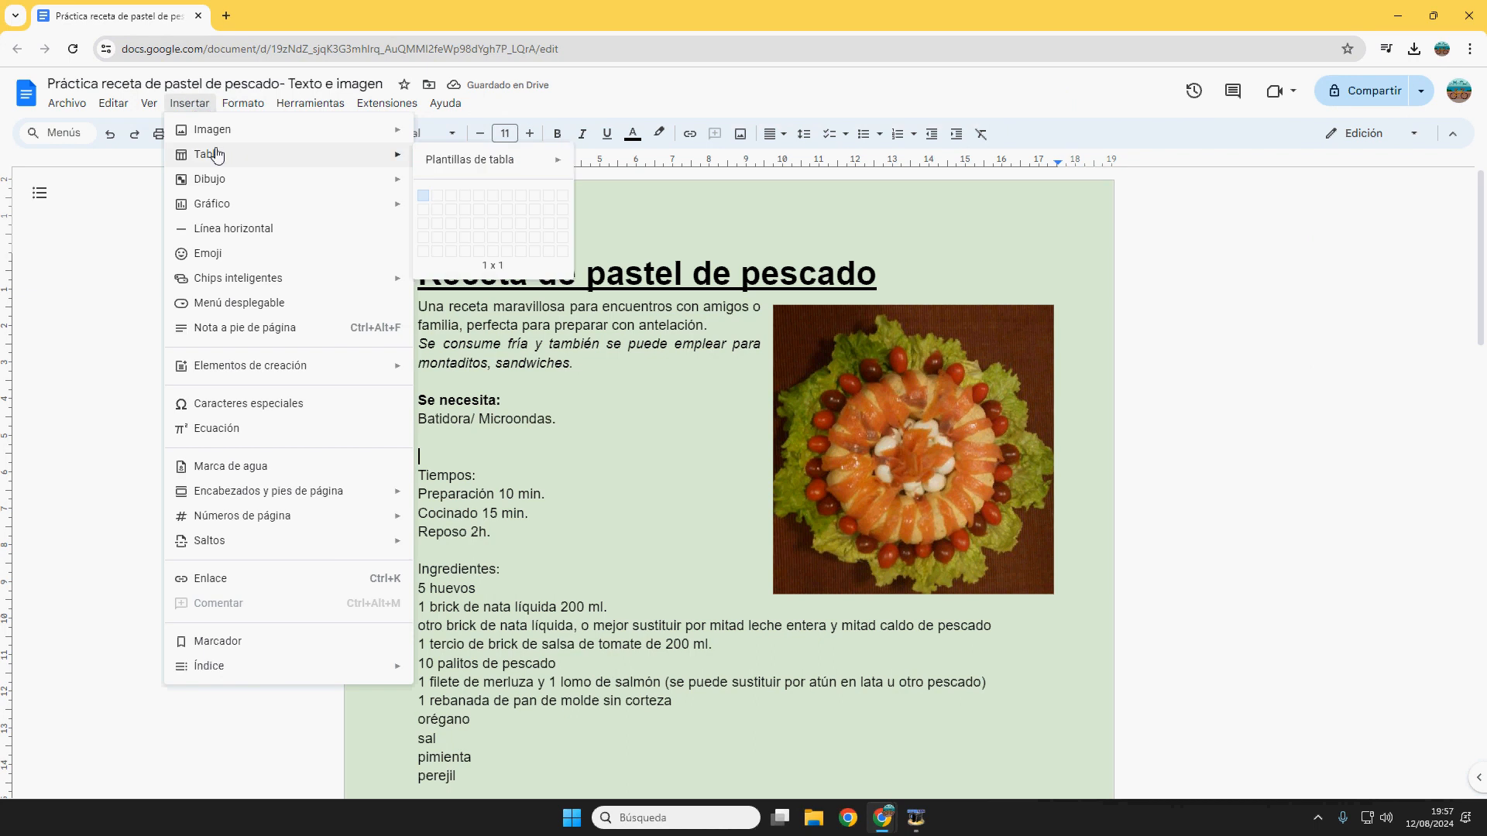
click(439, 241)
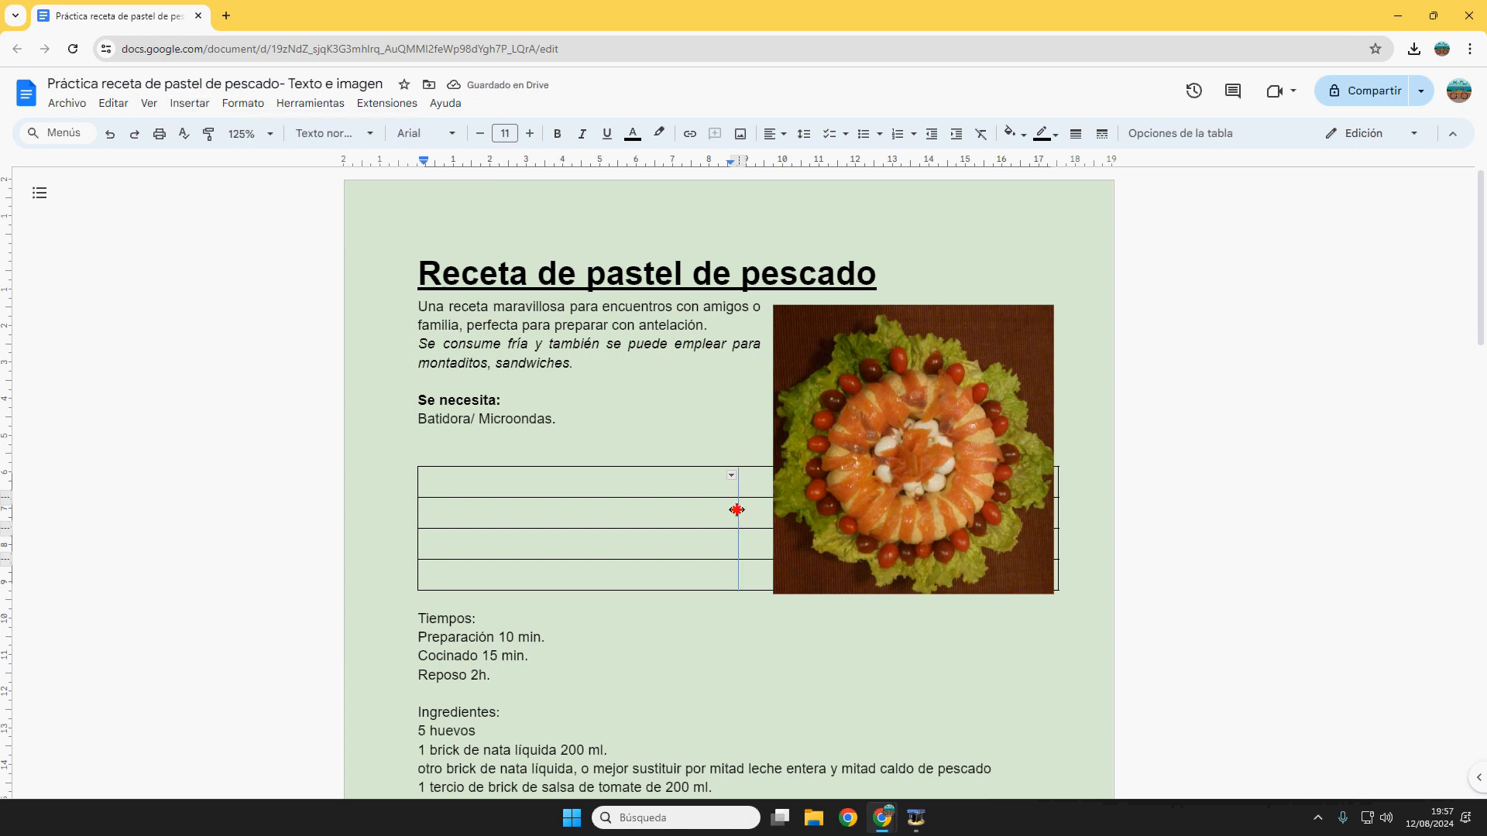
- Narrow the table's columns to about 2.7 cm and 2.5 cm, and shift the photo slightly right and down
drag(738, 510, 518, 508)
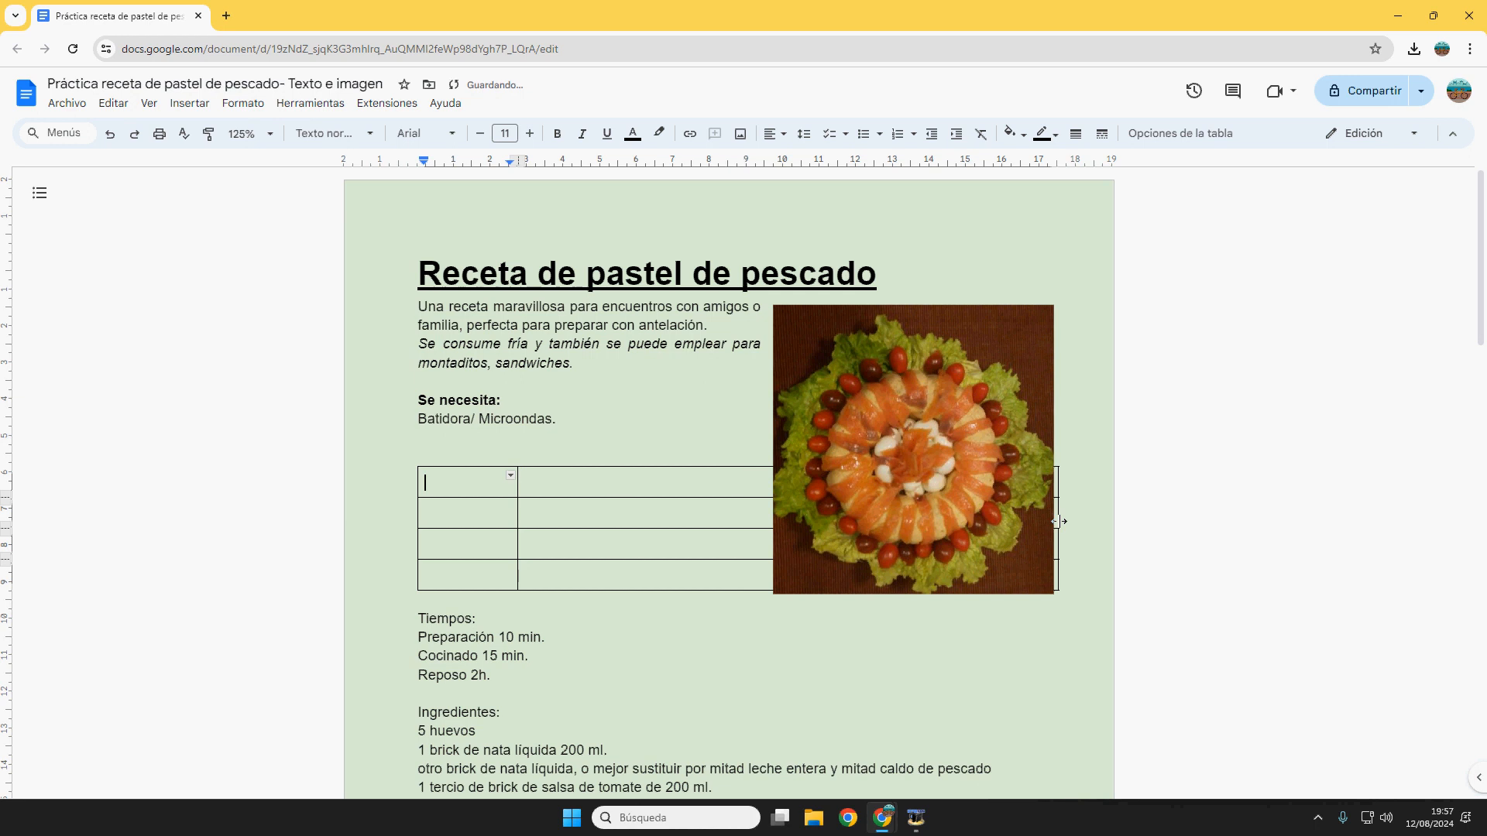
drag(1059, 521, 607, 520)
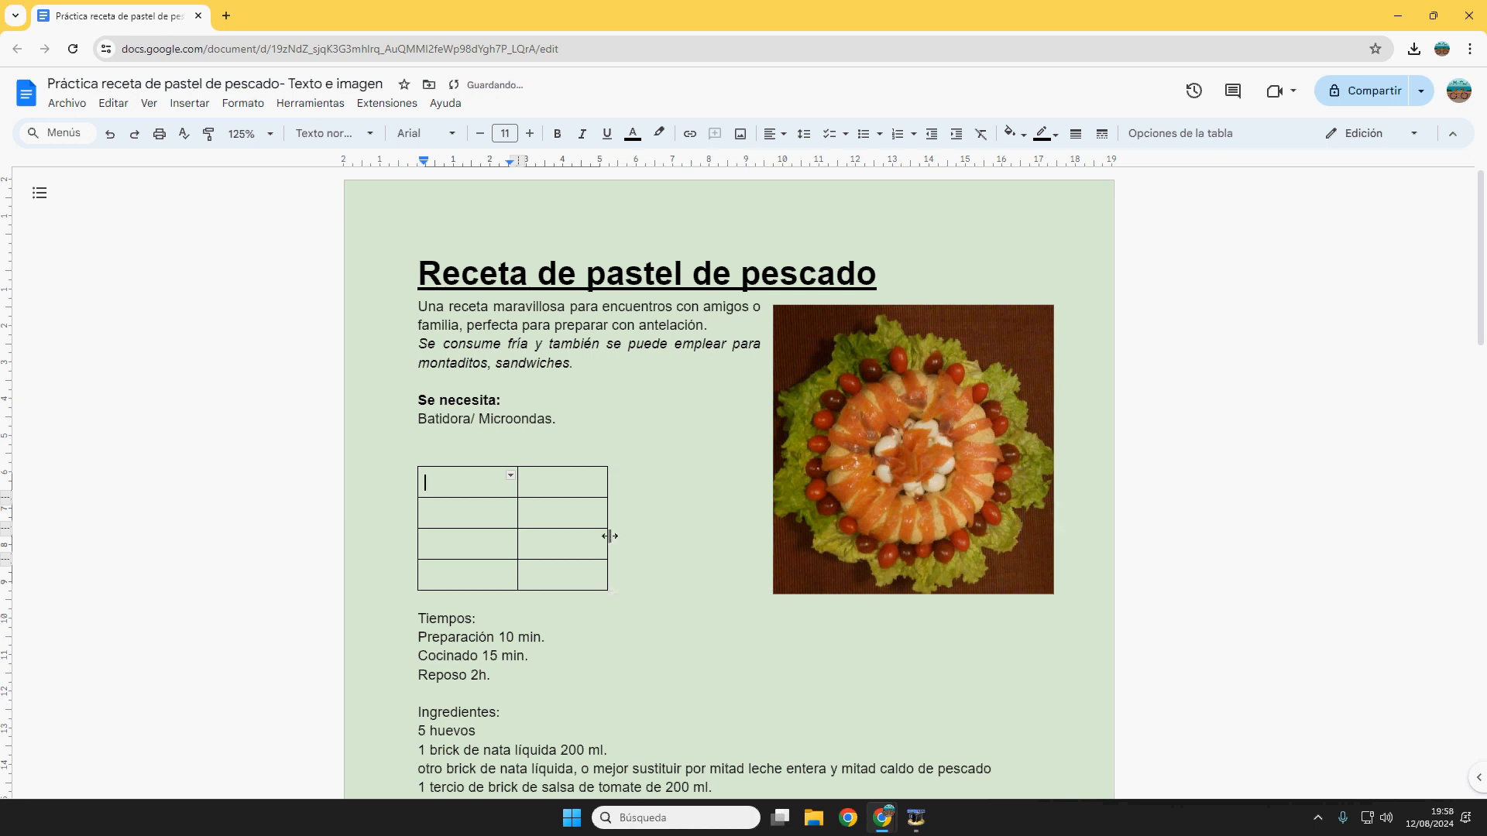
drag(977, 491, 917, 513)
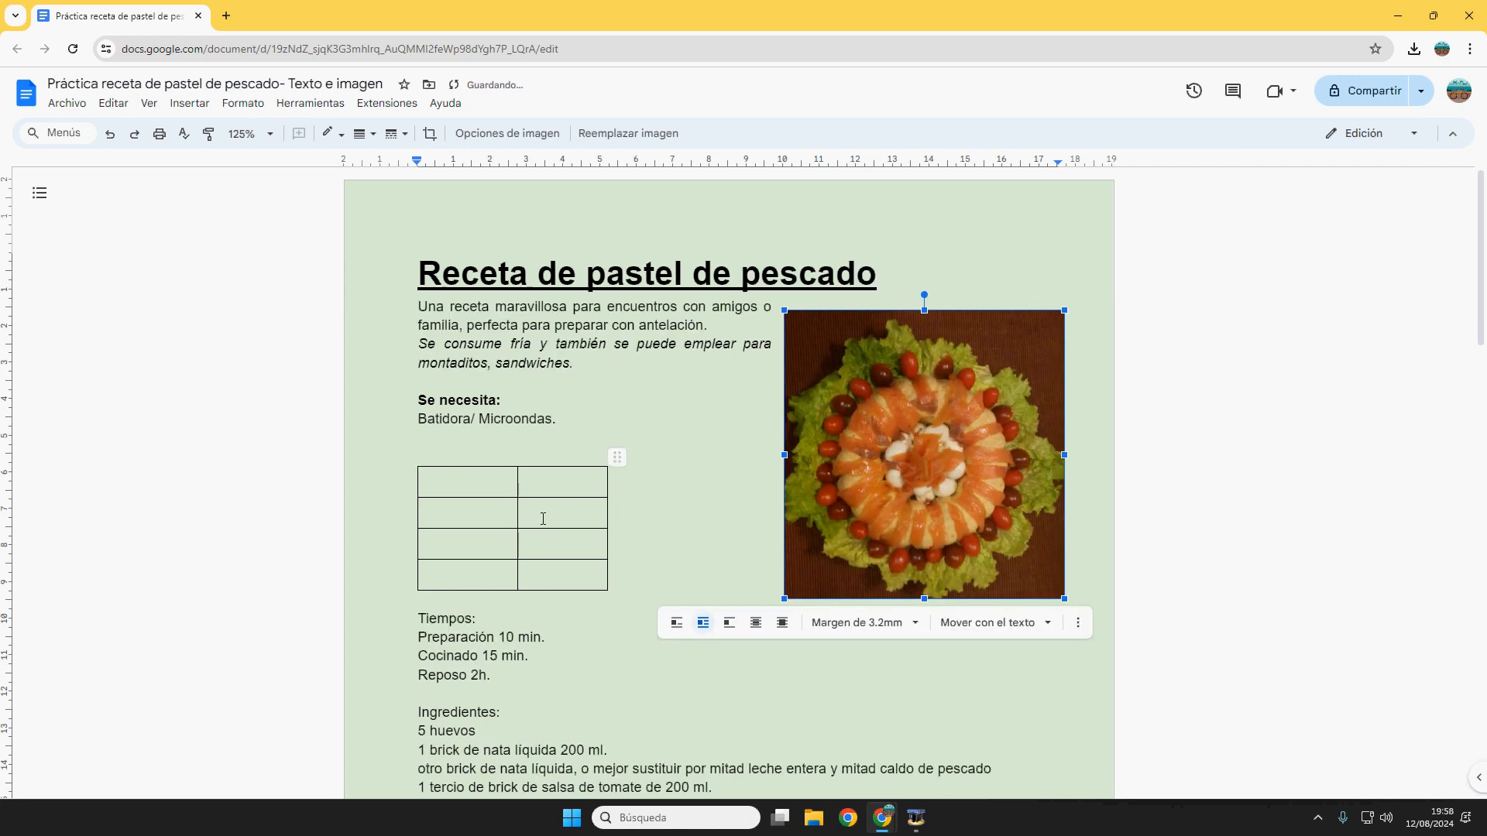
- Move the texts "Tiempos:", "Preparación", "Cocinado" and "Reposo" into the four cells of the table's first column
click(544, 487)
click(459, 477)
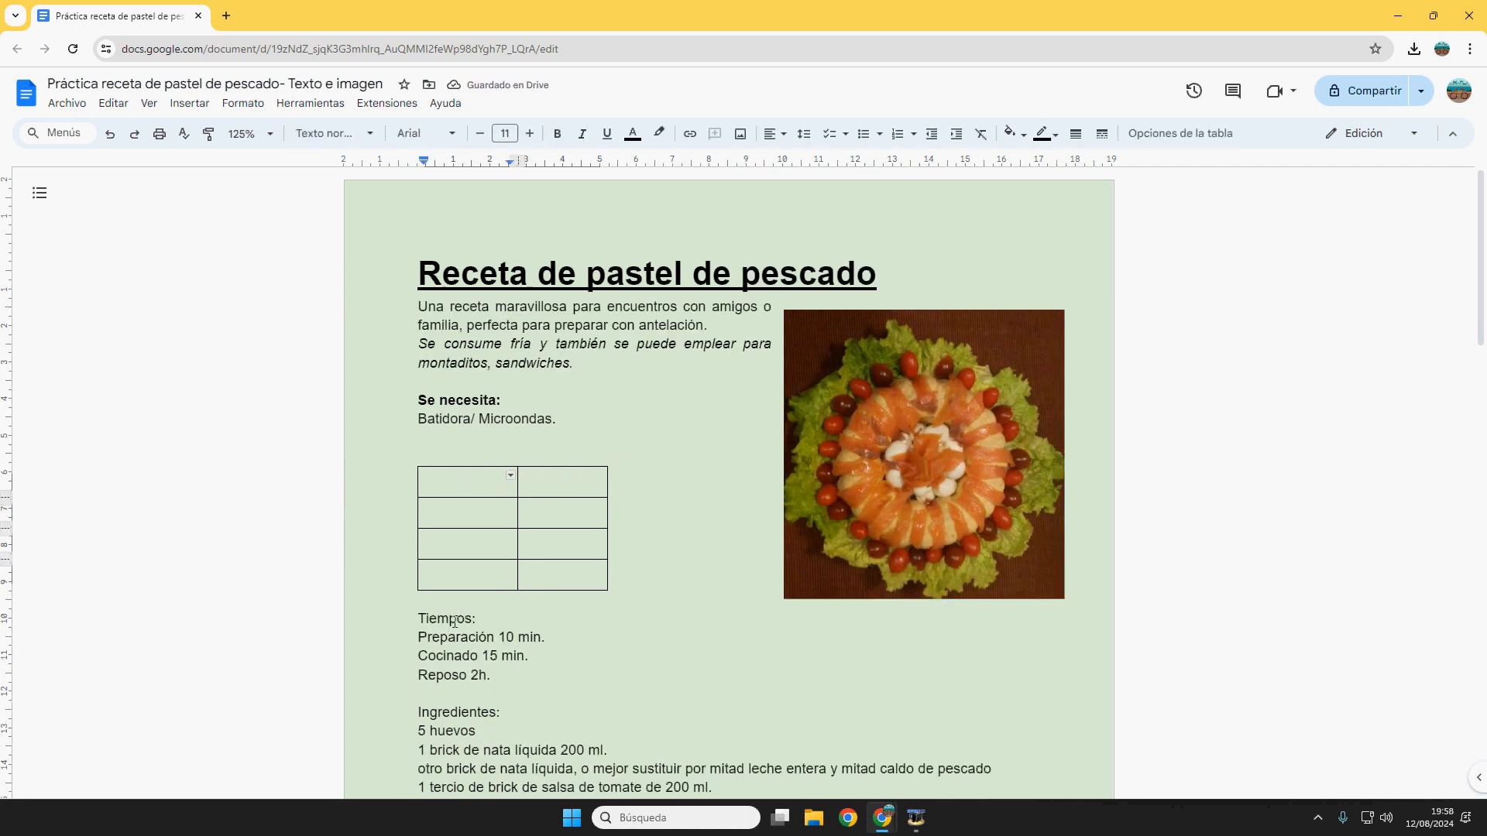
drag(479, 620, 432, 485)
drag(412, 642, 475, 519)
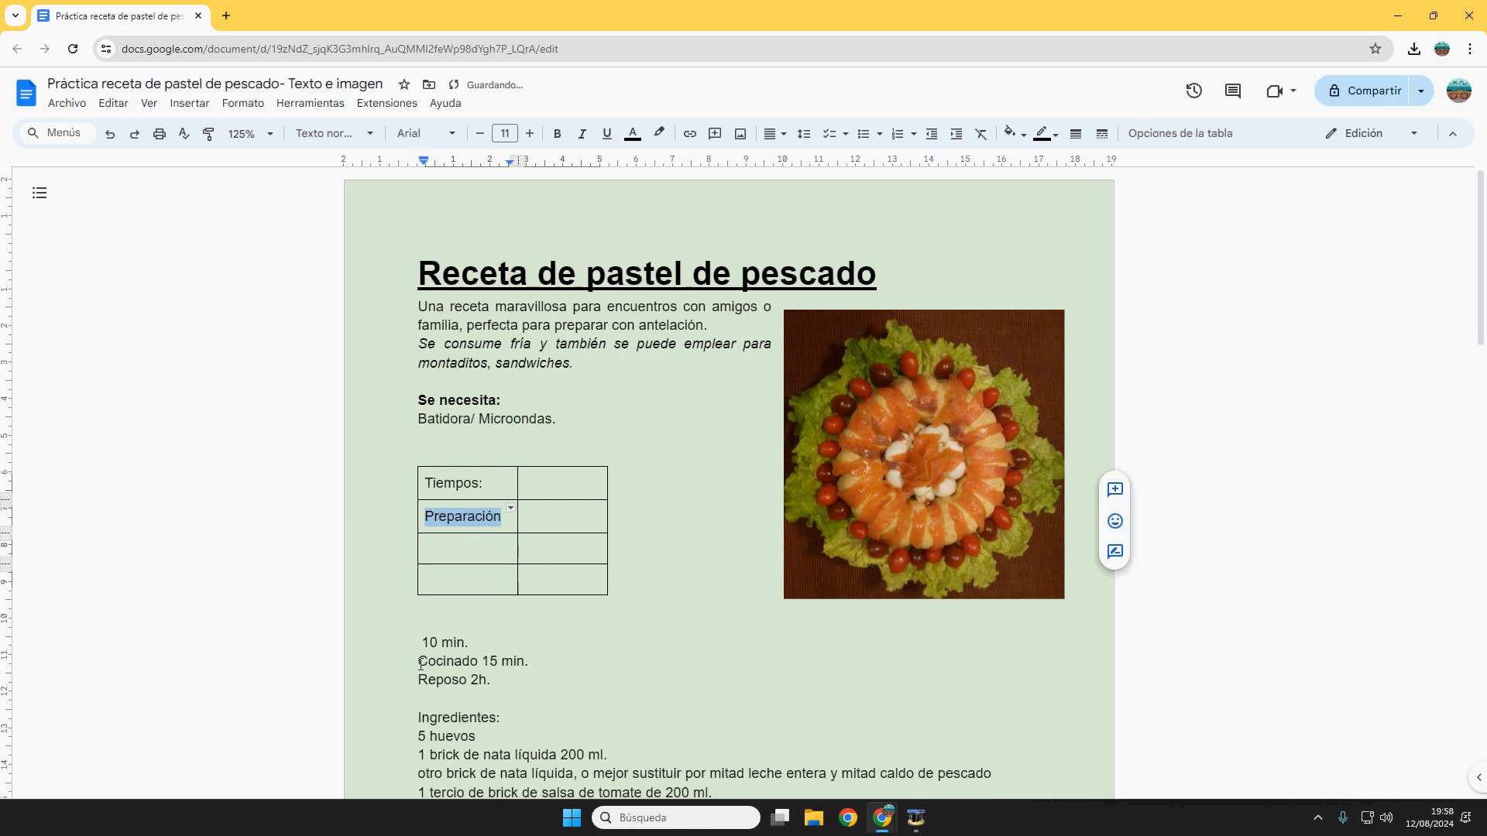
drag(420, 664, 453, 558)
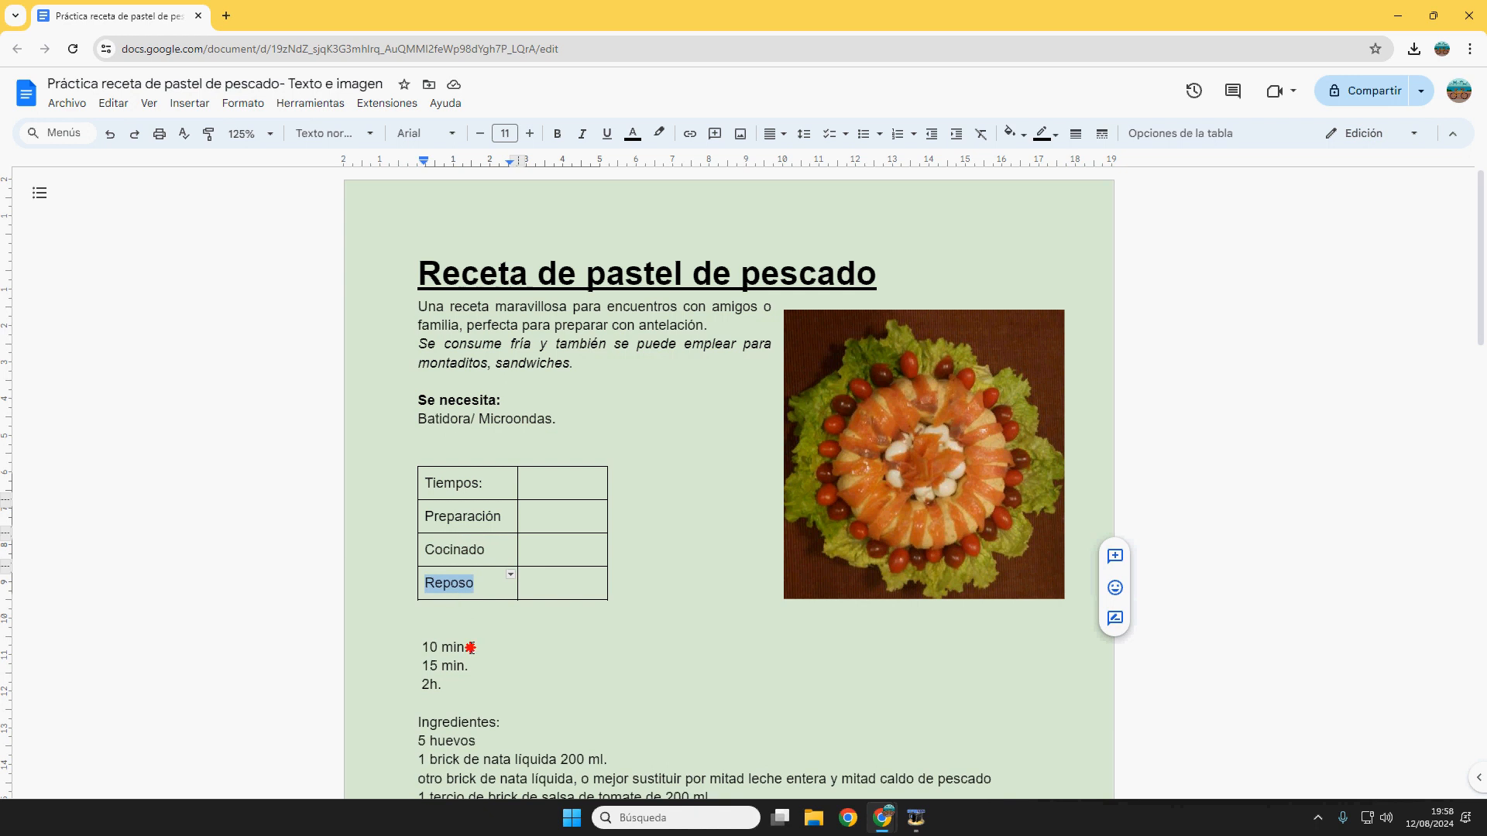
- Move the times 10 min., 15 min. and 2h. into the second-column cells beside Preparación, Cocinado and Reposo
drag(470, 647, 527, 516)
drag(470, 667, 528, 550)
drag(441, 685, 523, 583)
- Merge the two cells of the table's "Tiempos:" row
click(496, 491)
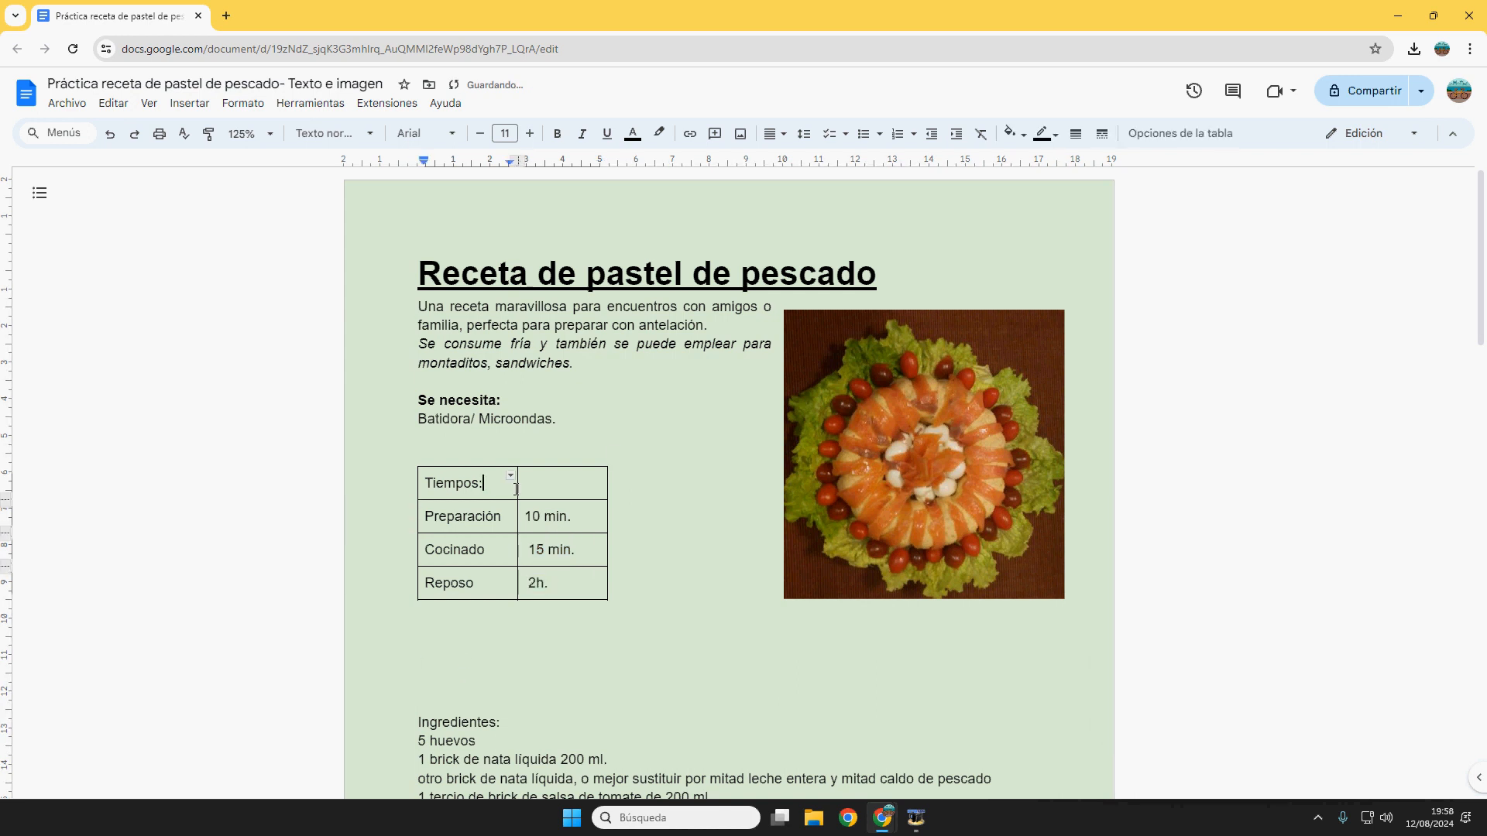
drag(516, 490, 491, 488)
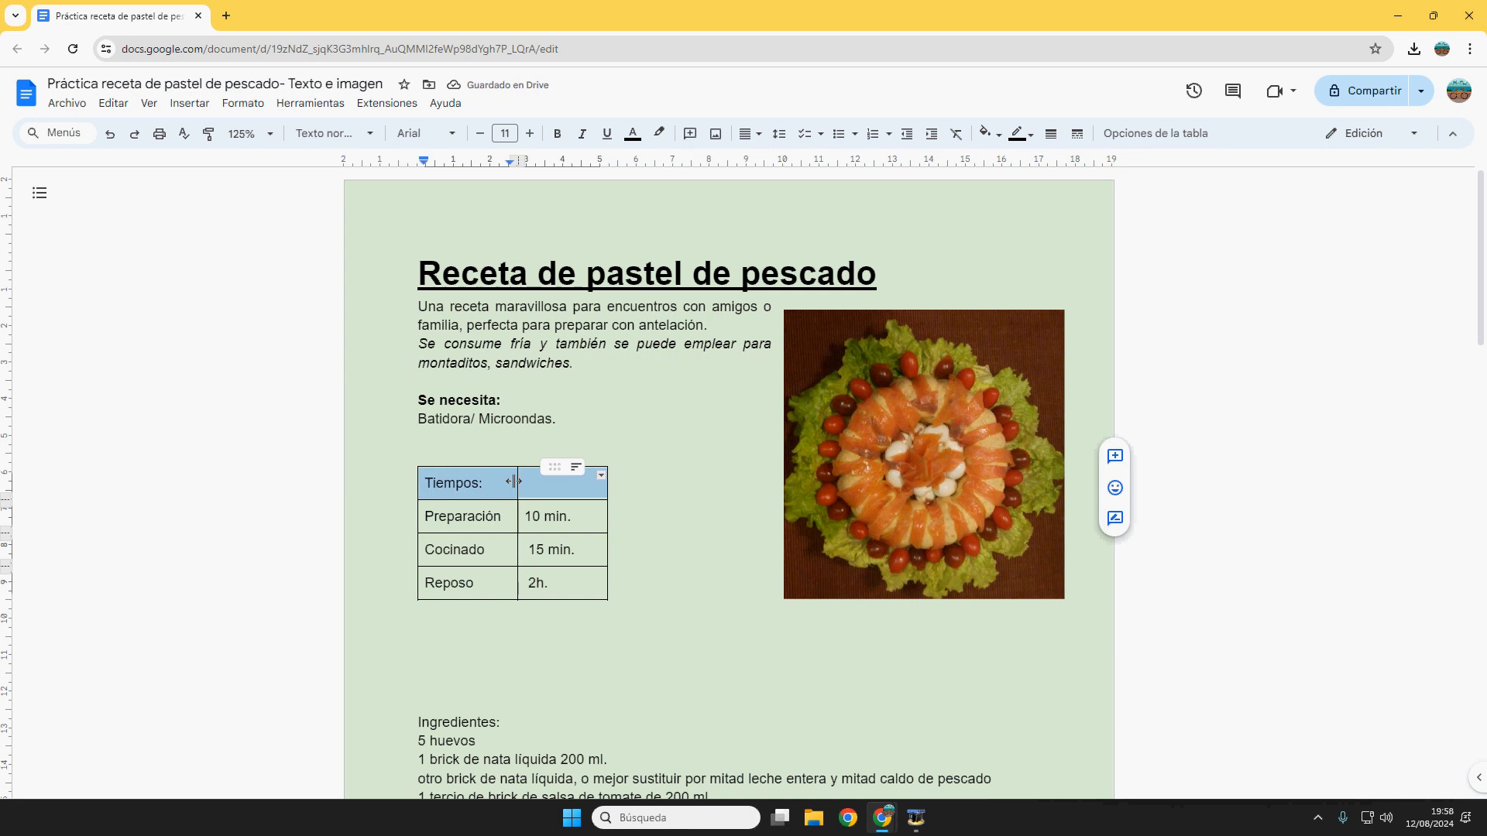
right_click(504, 494)
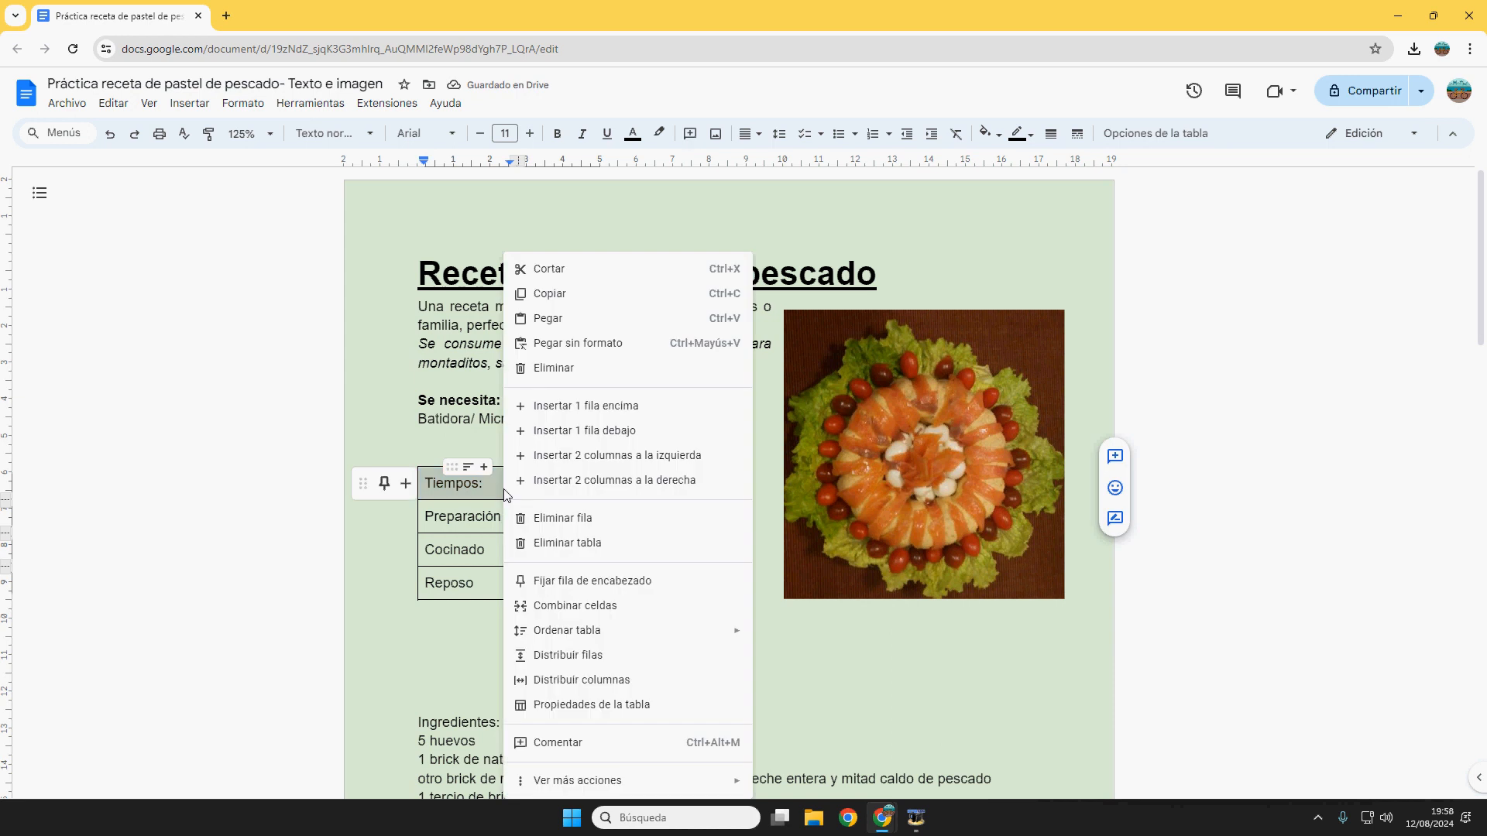
click(547, 608)
click(559, 550)
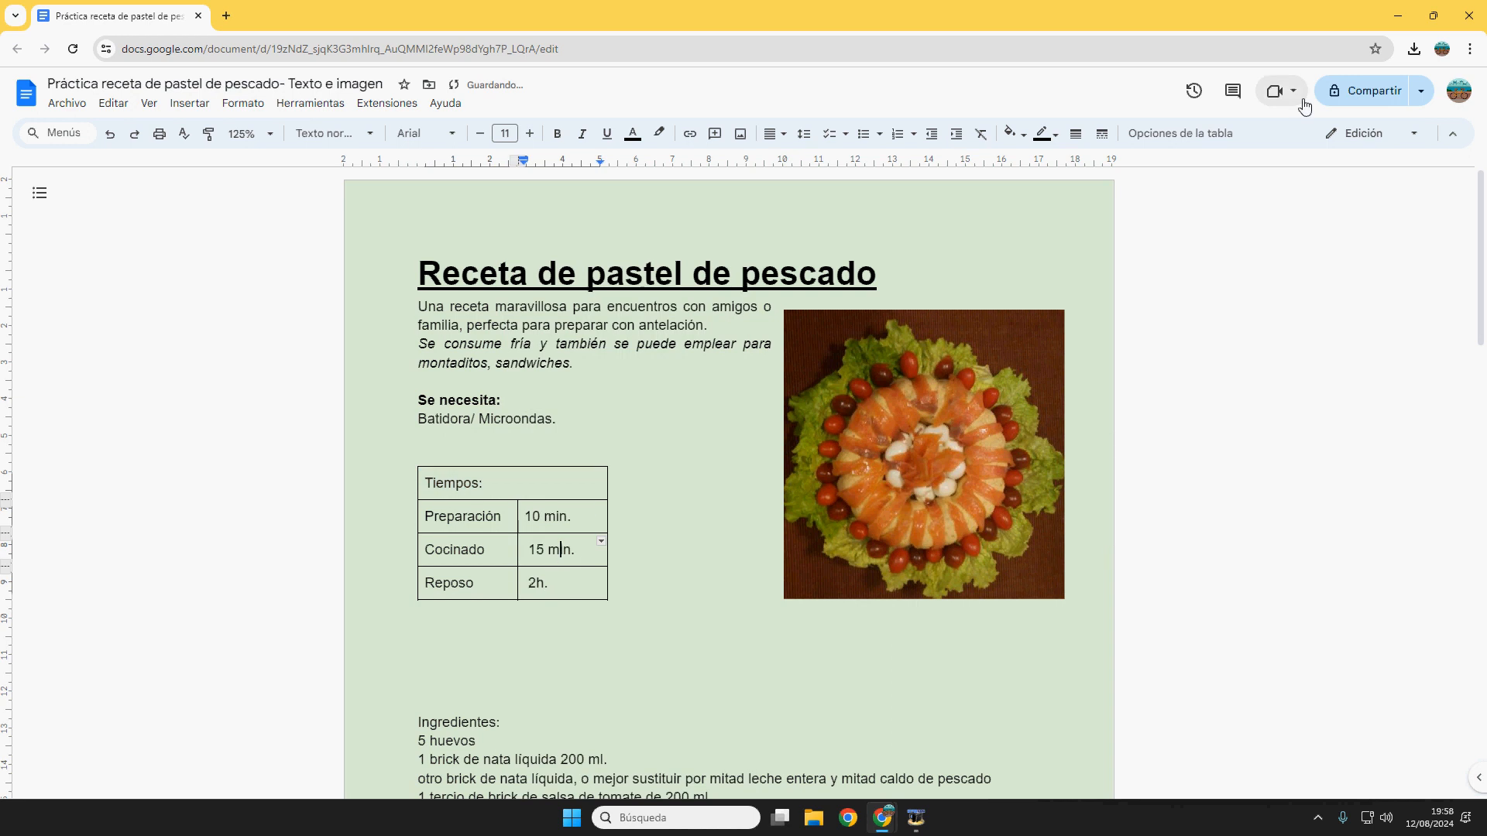
- Remove the extra blank line above the table and four blank lines between the table and "Ingredientes:"
click(1435, 16)
drag(1152, 31, 521, 58)
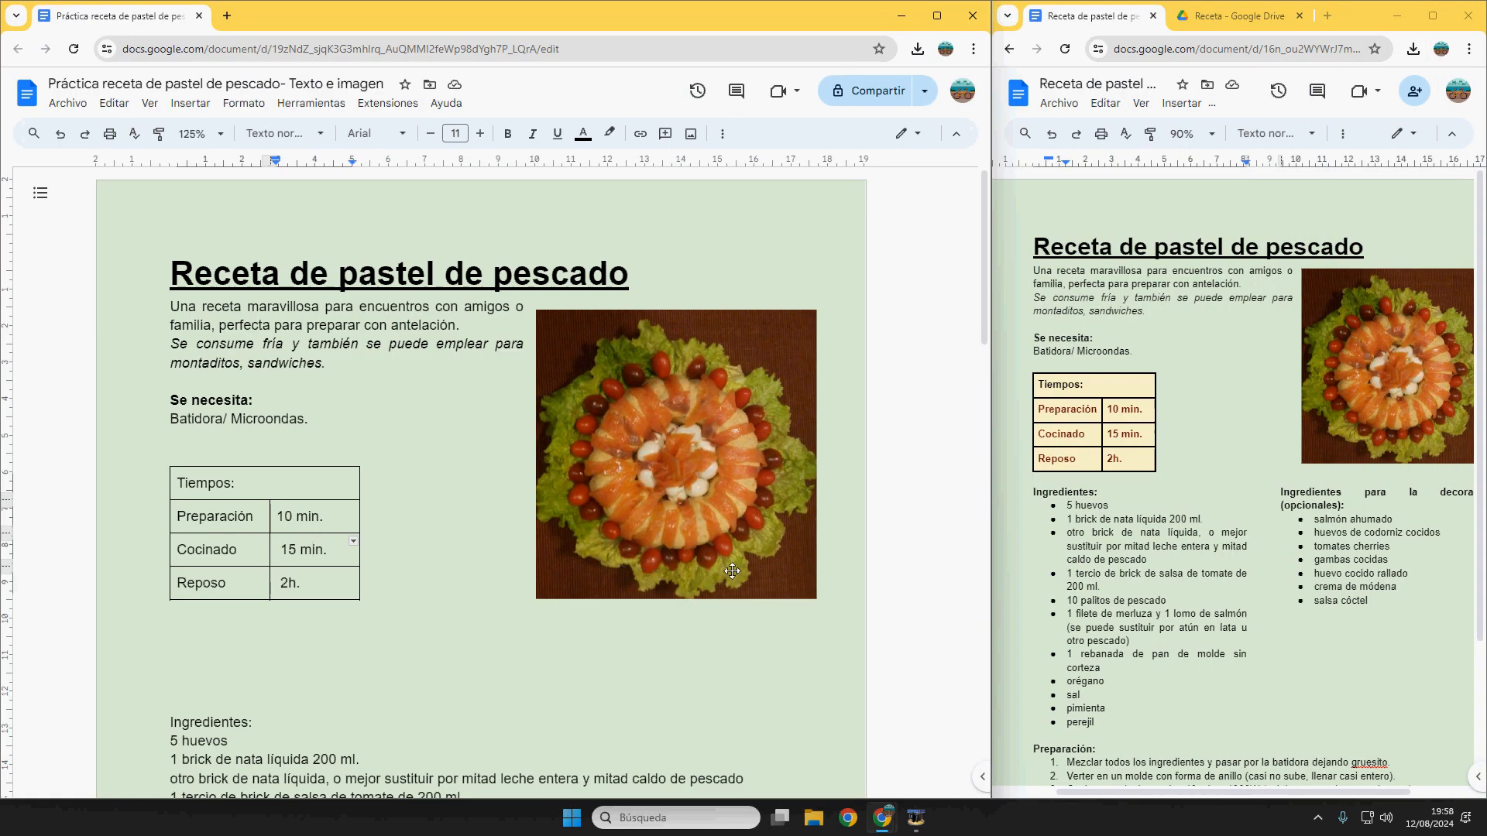
click(159, 458)
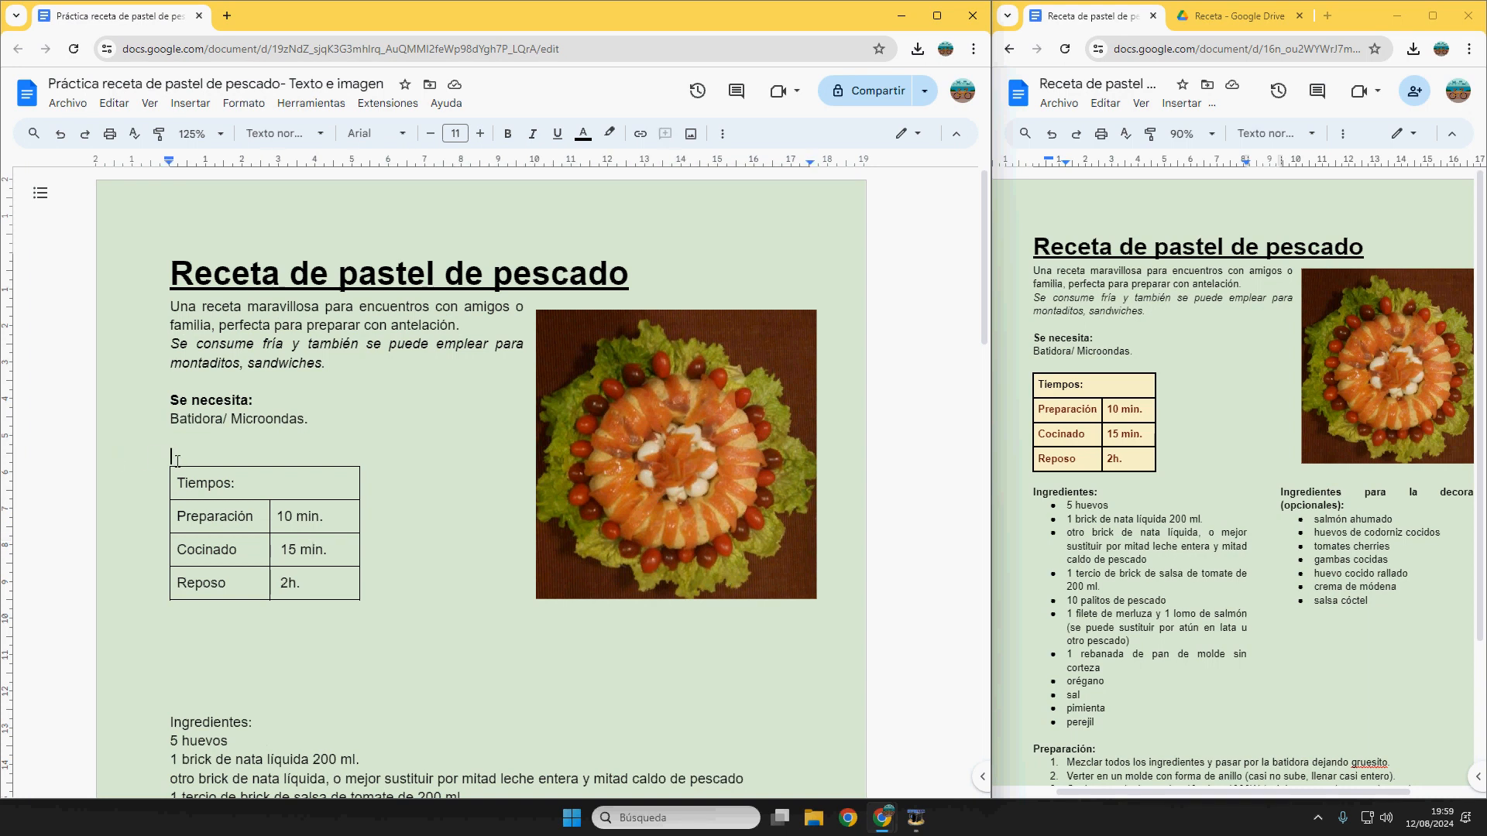
key(BackSpace)
click(185, 594)
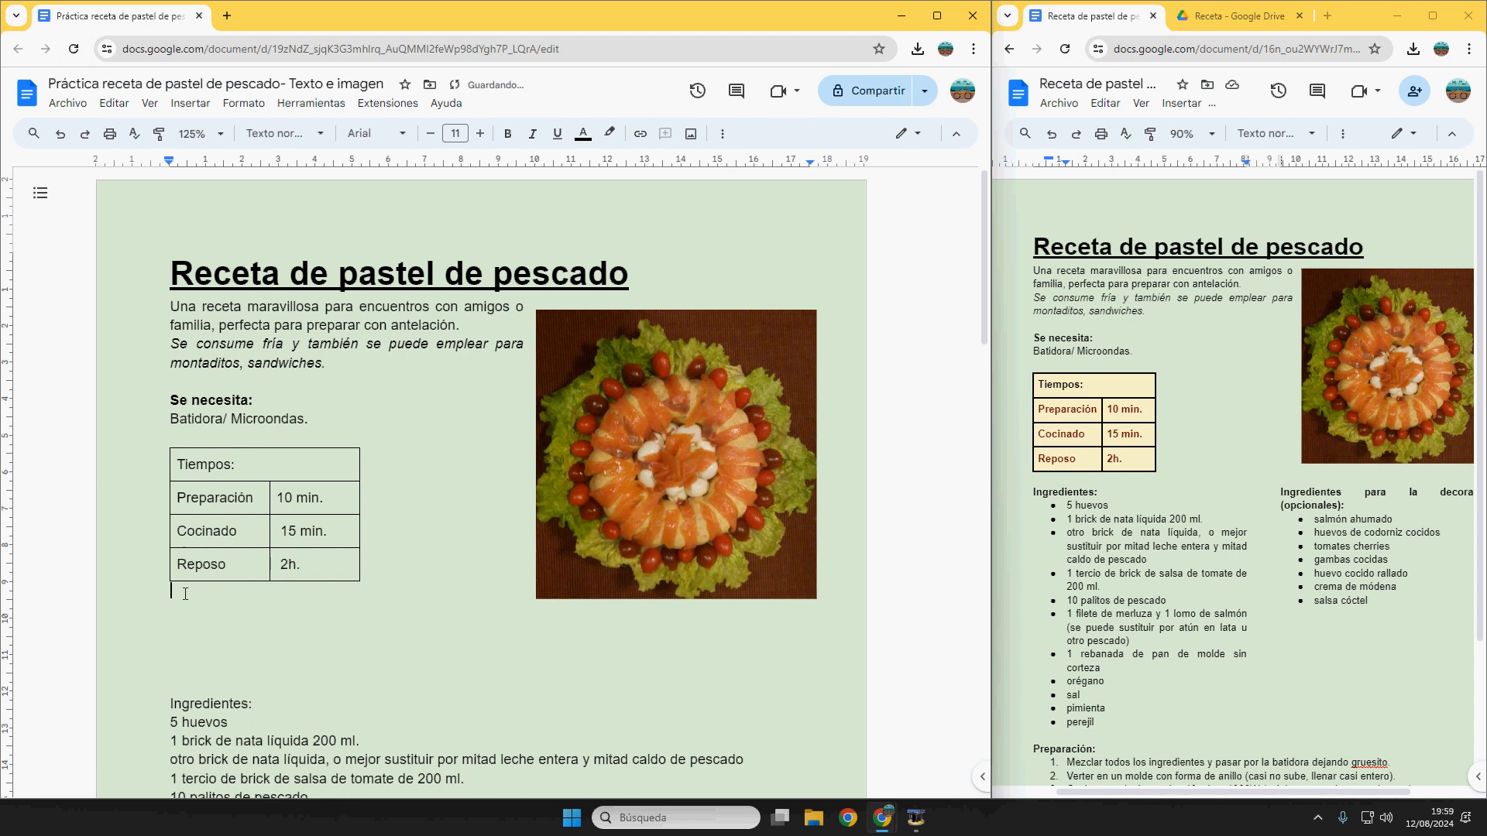
key(Delete)
key(Delete)
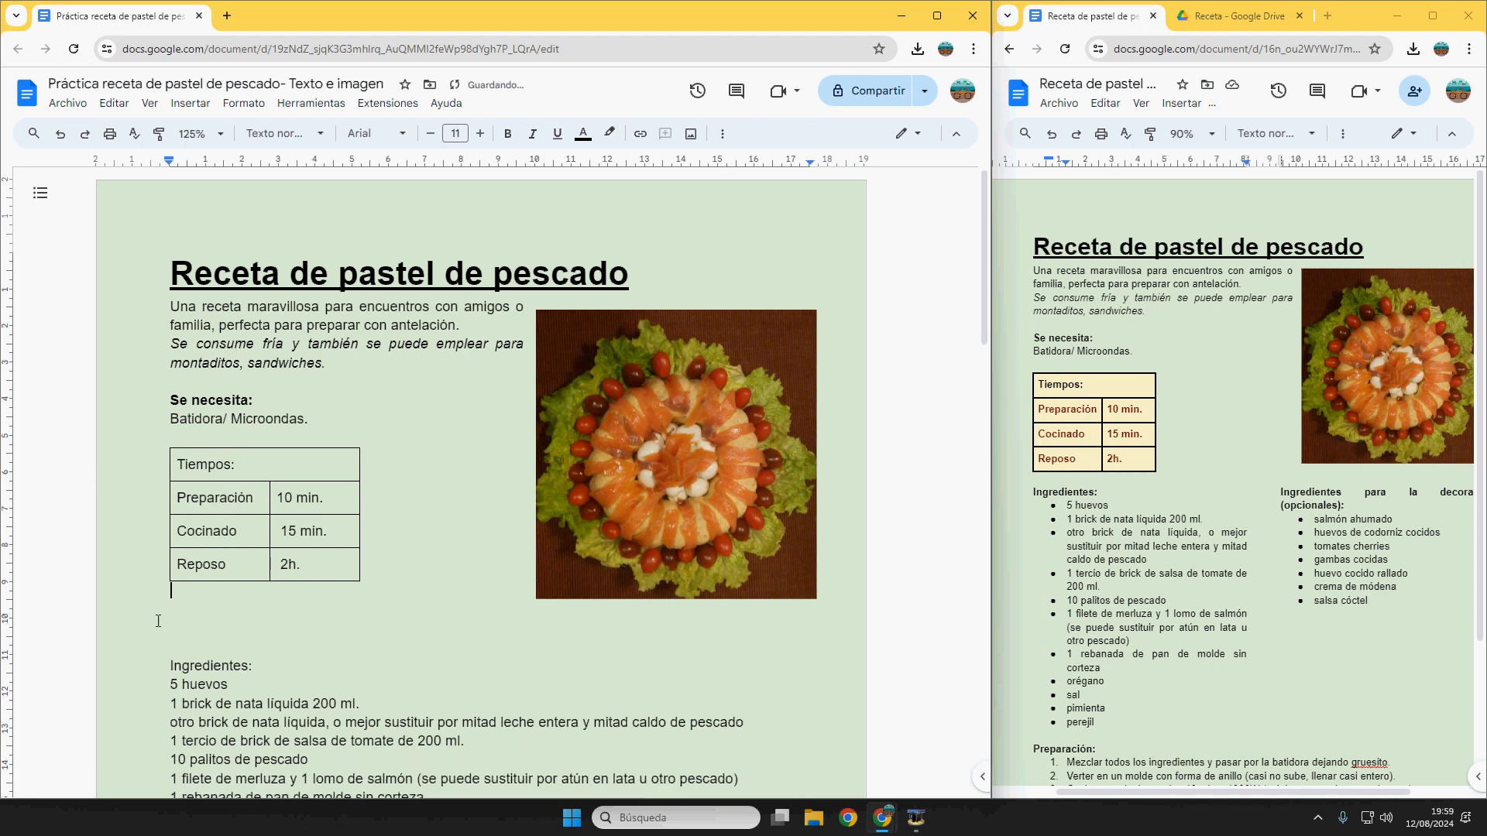
key(Delete)
key(Delete)
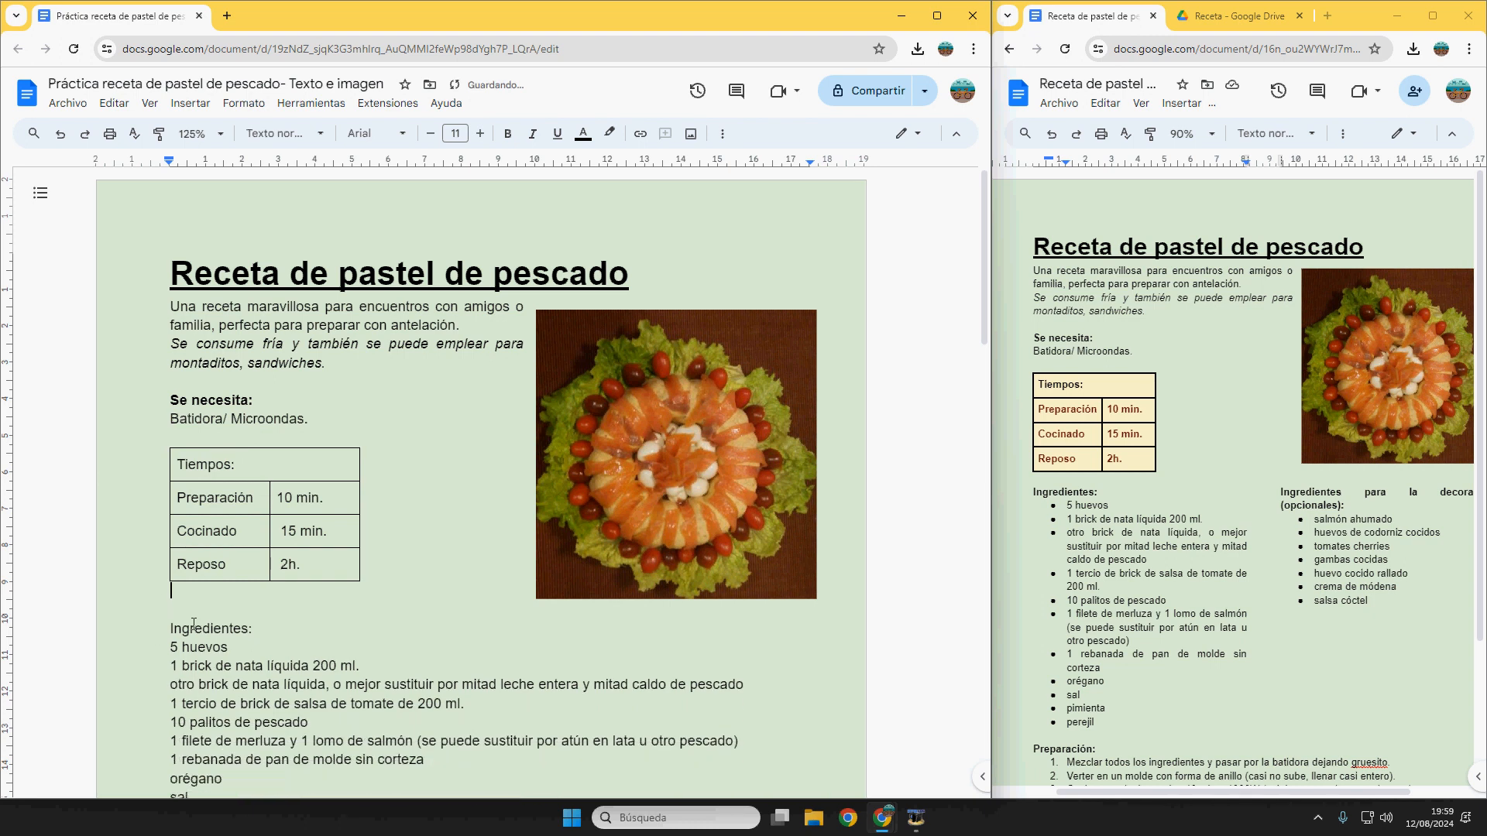
- Set the border width of the whole table to 1.5 pt and give all its cells a light yellow background
click(229, 465)
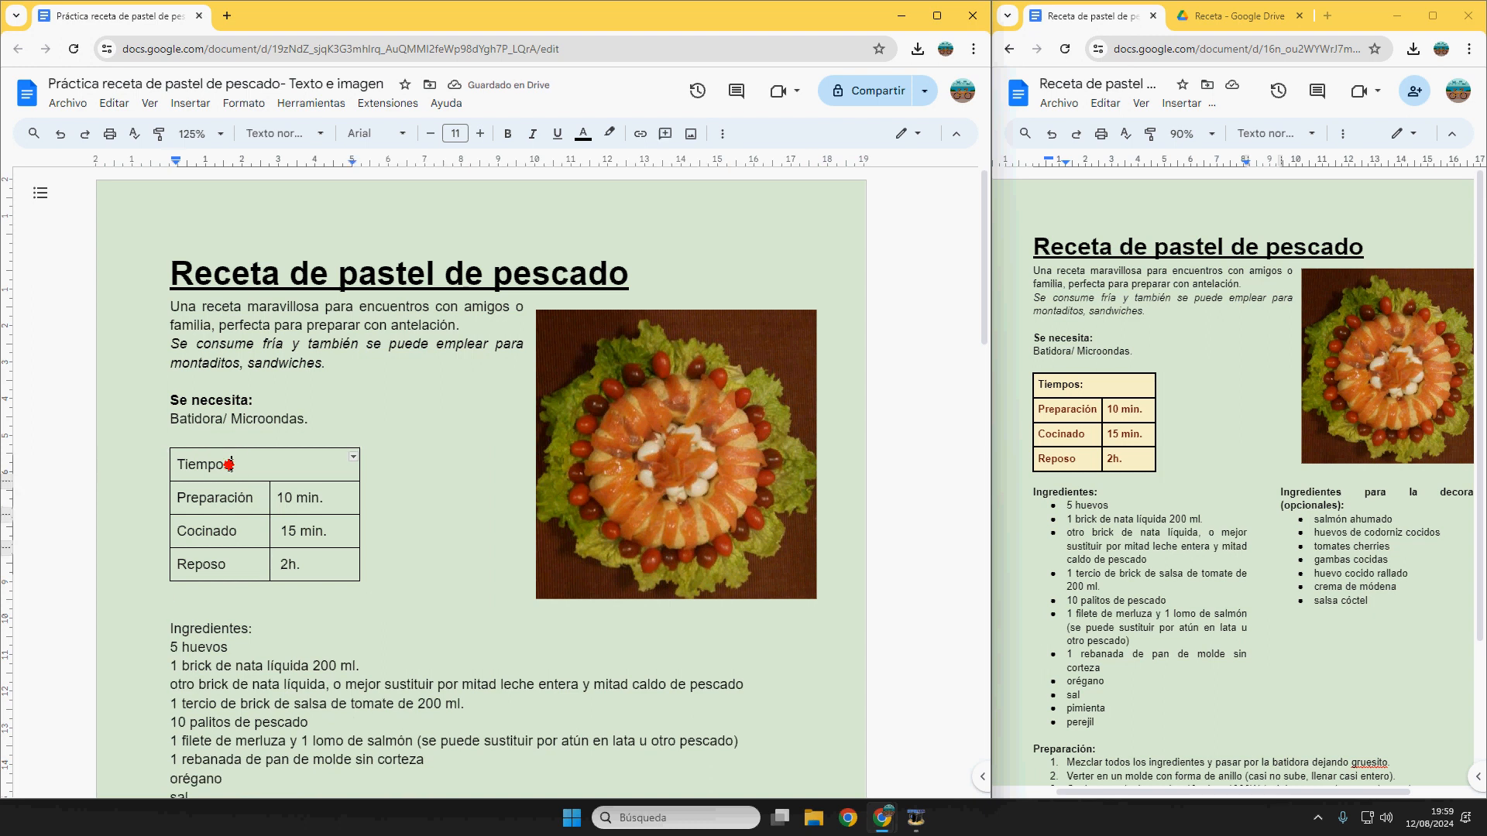
drag(230, 465, 310, 558)
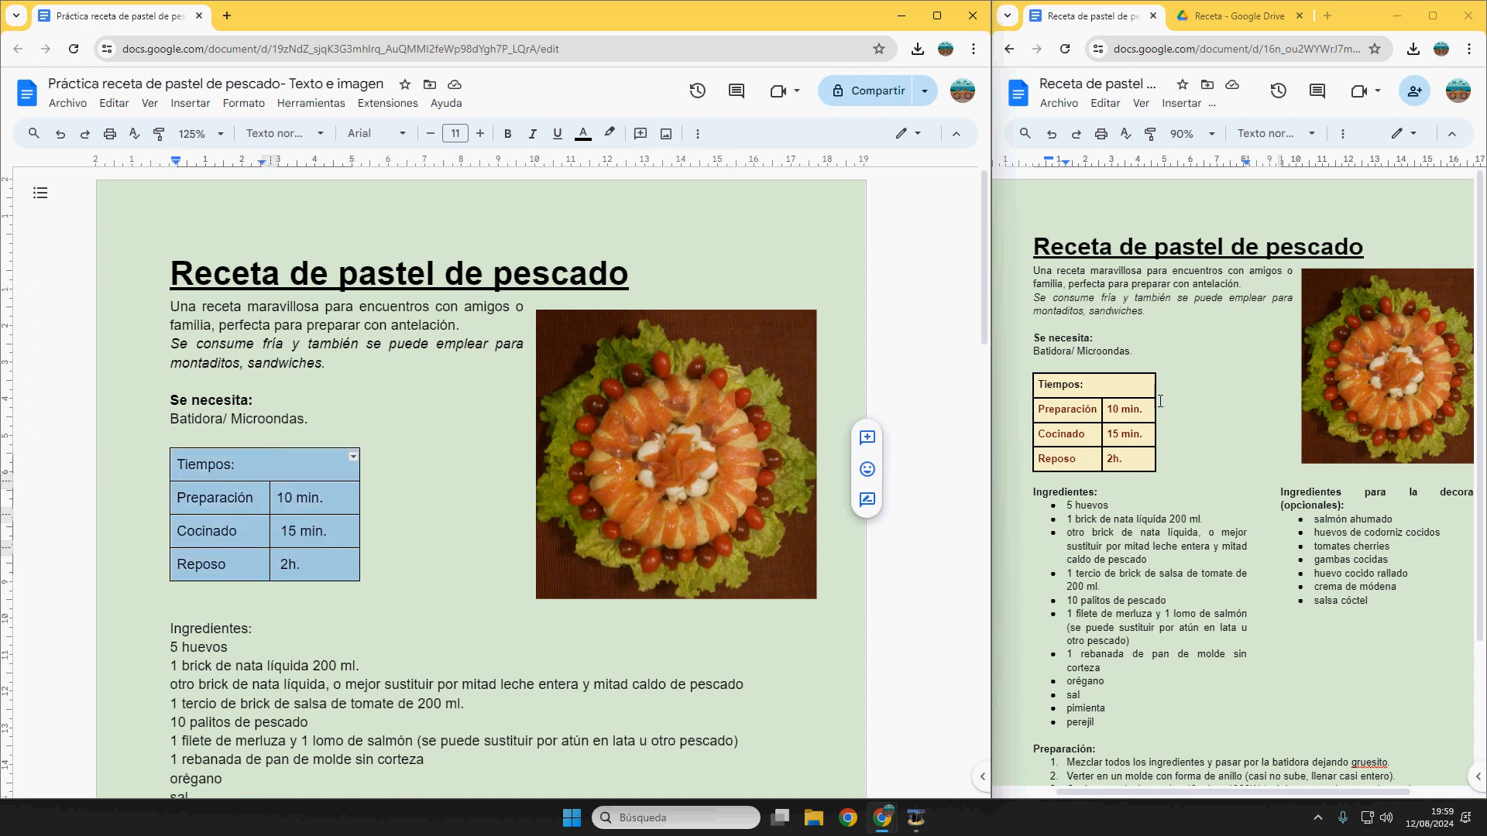
click(936, 15)
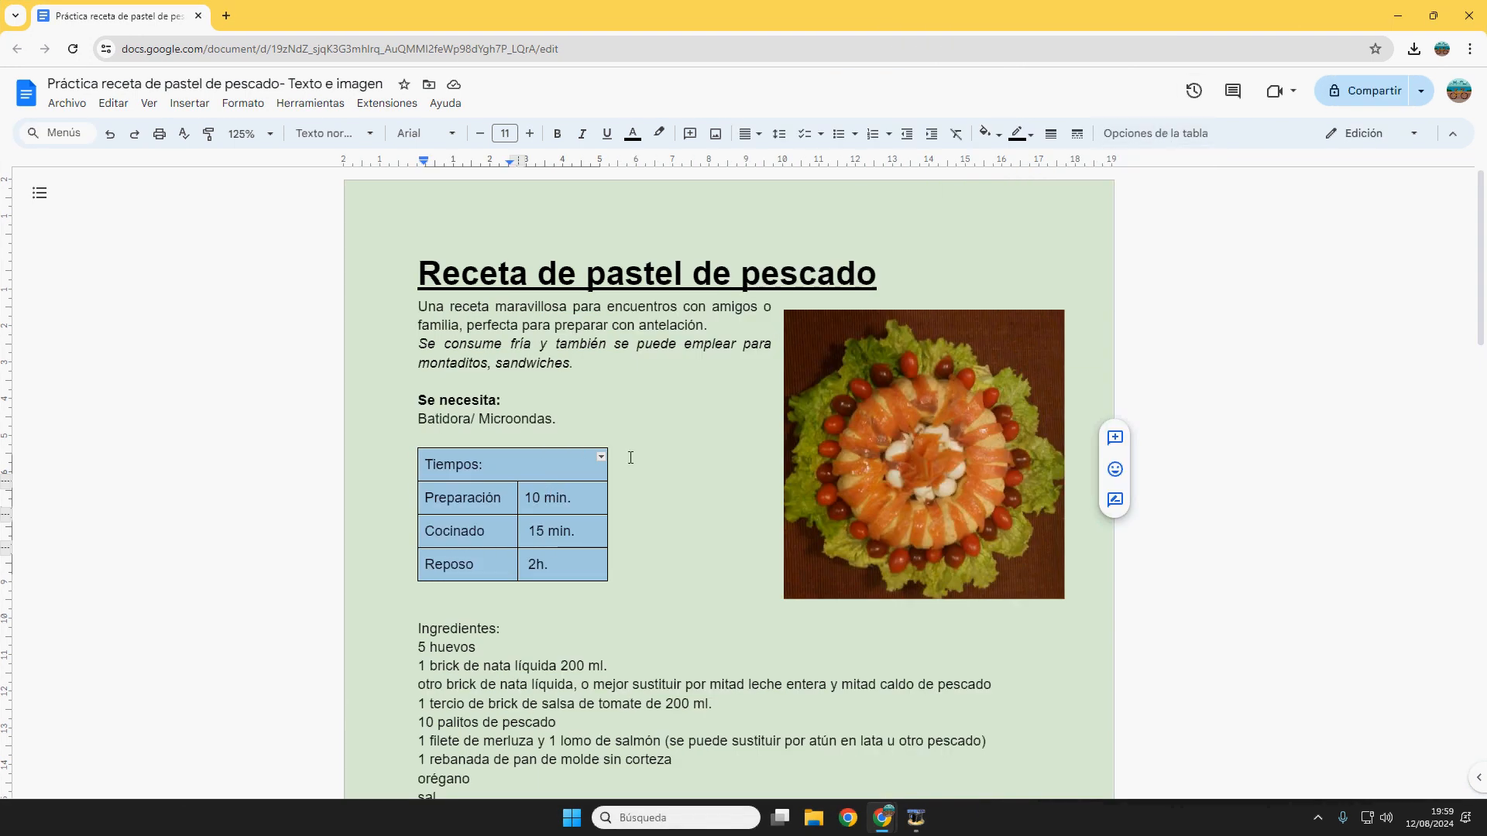
right_click(536, 505)
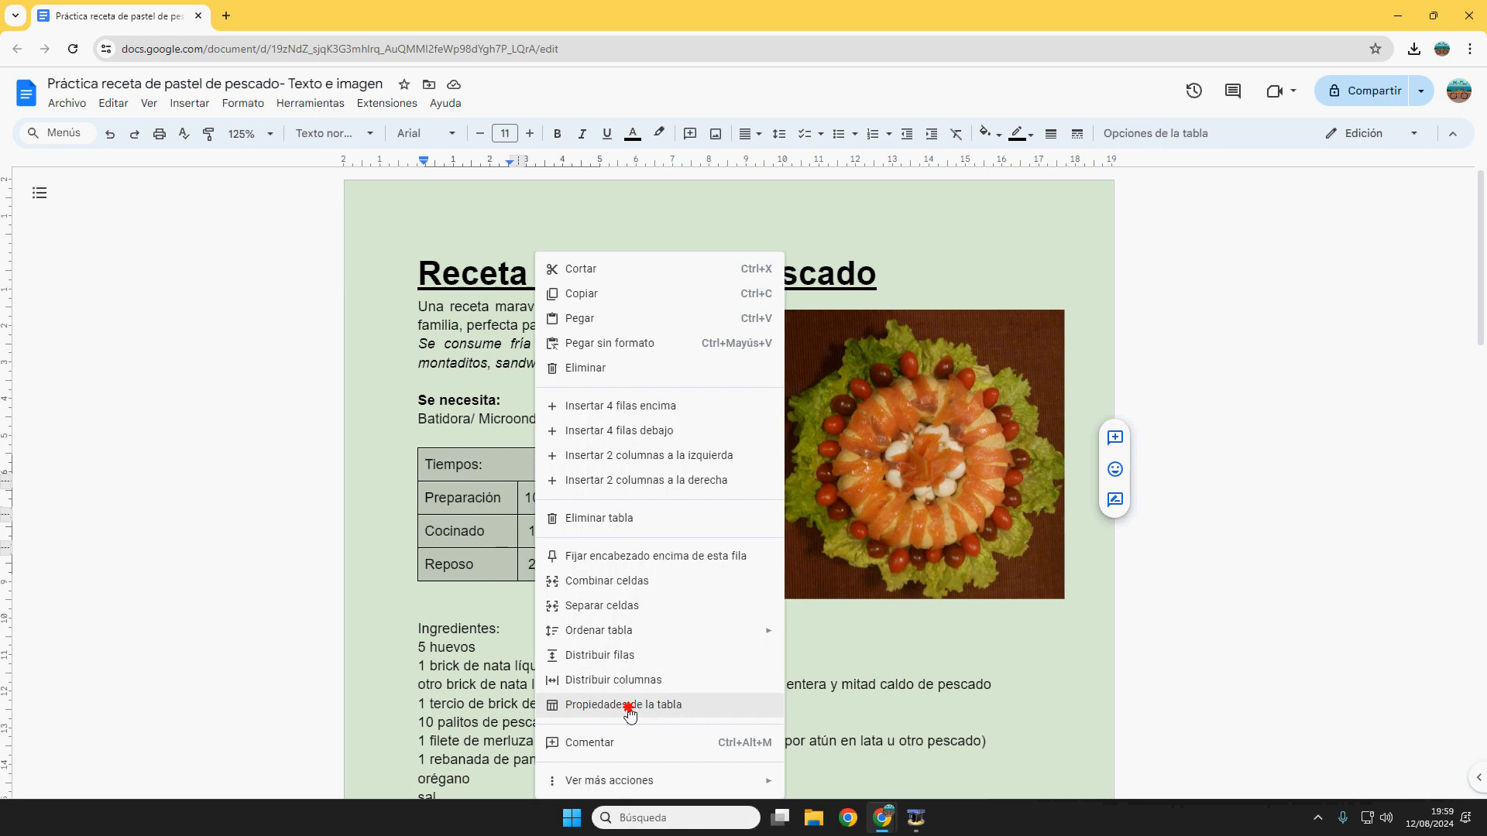
click(627, 706)
click(1267, 415)
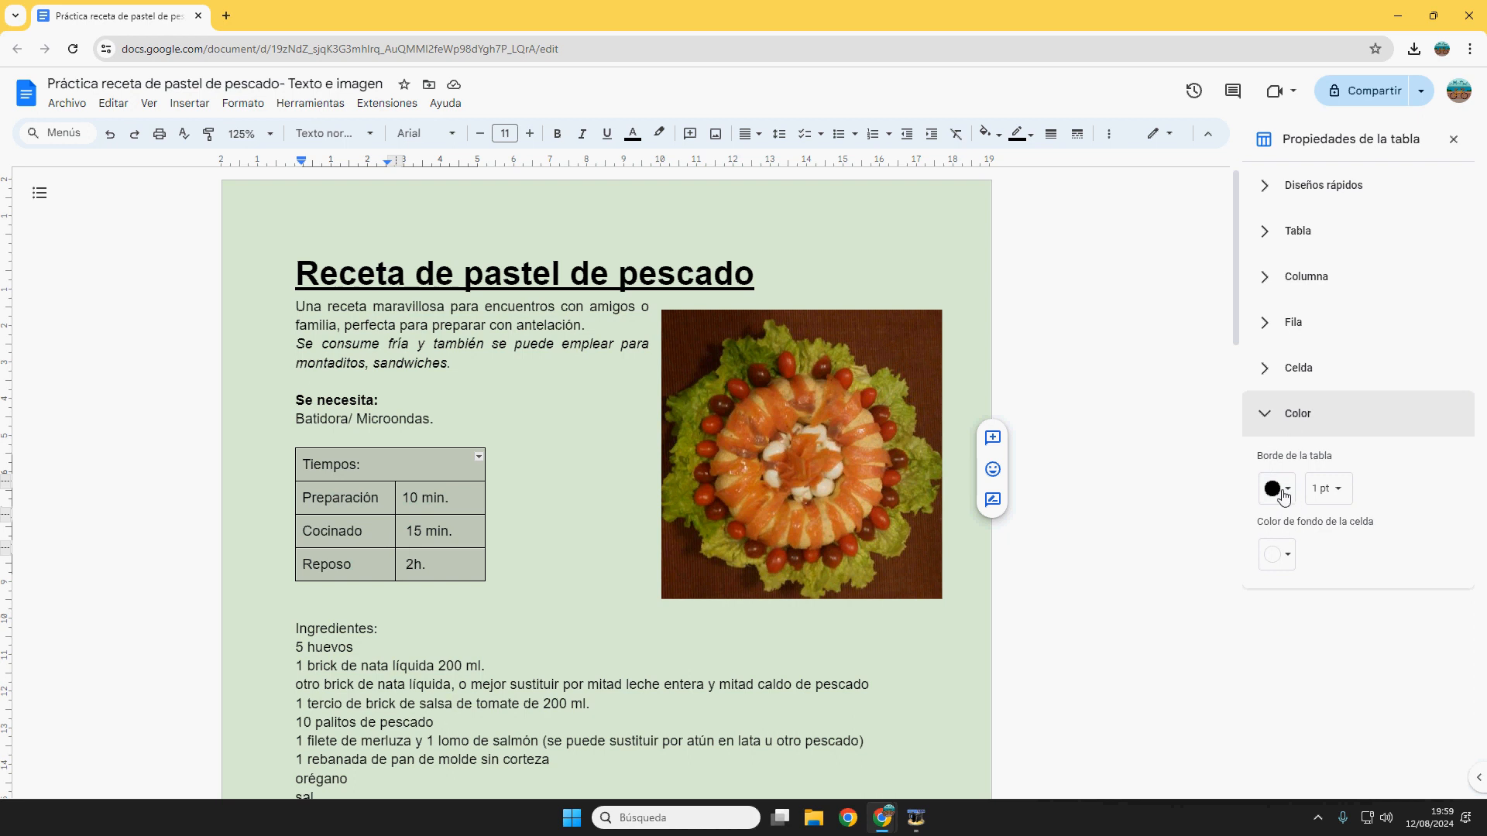
click(1342, 494)
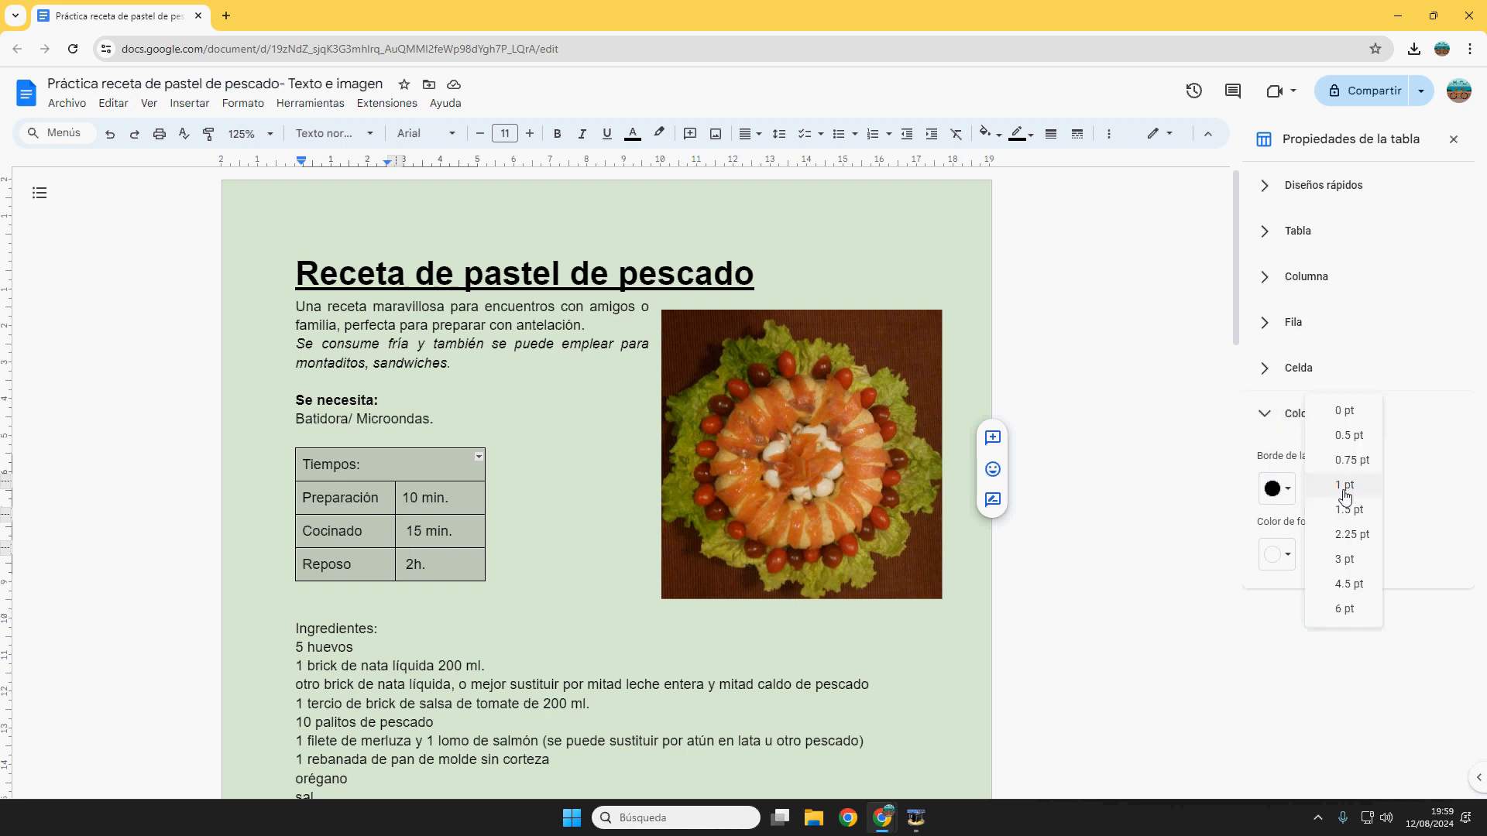
click(1351, 535)
click(1355, 494)
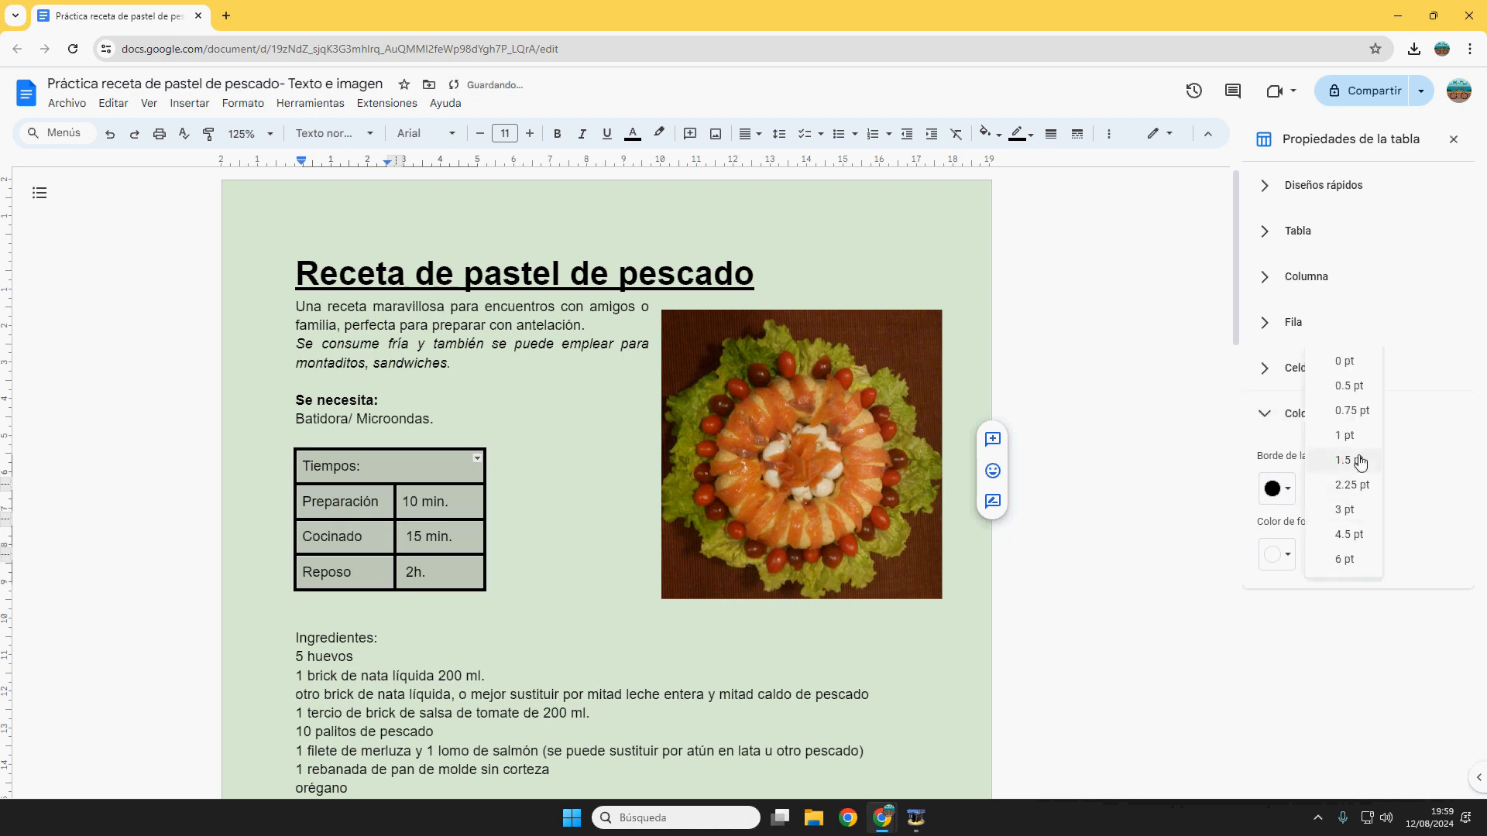
click(1353, 459)
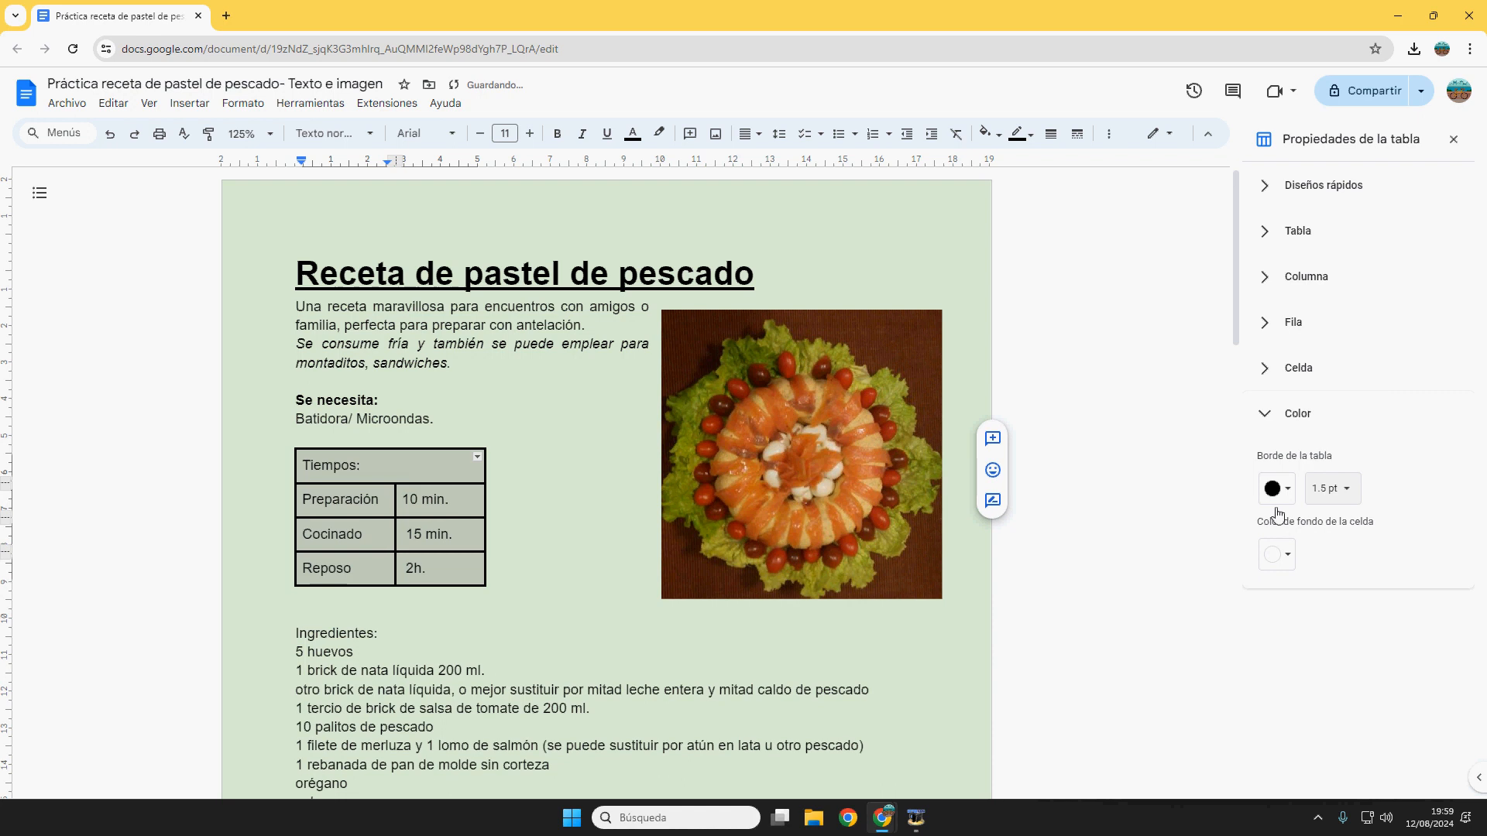
click(1289, 556)
click(1321, 659)
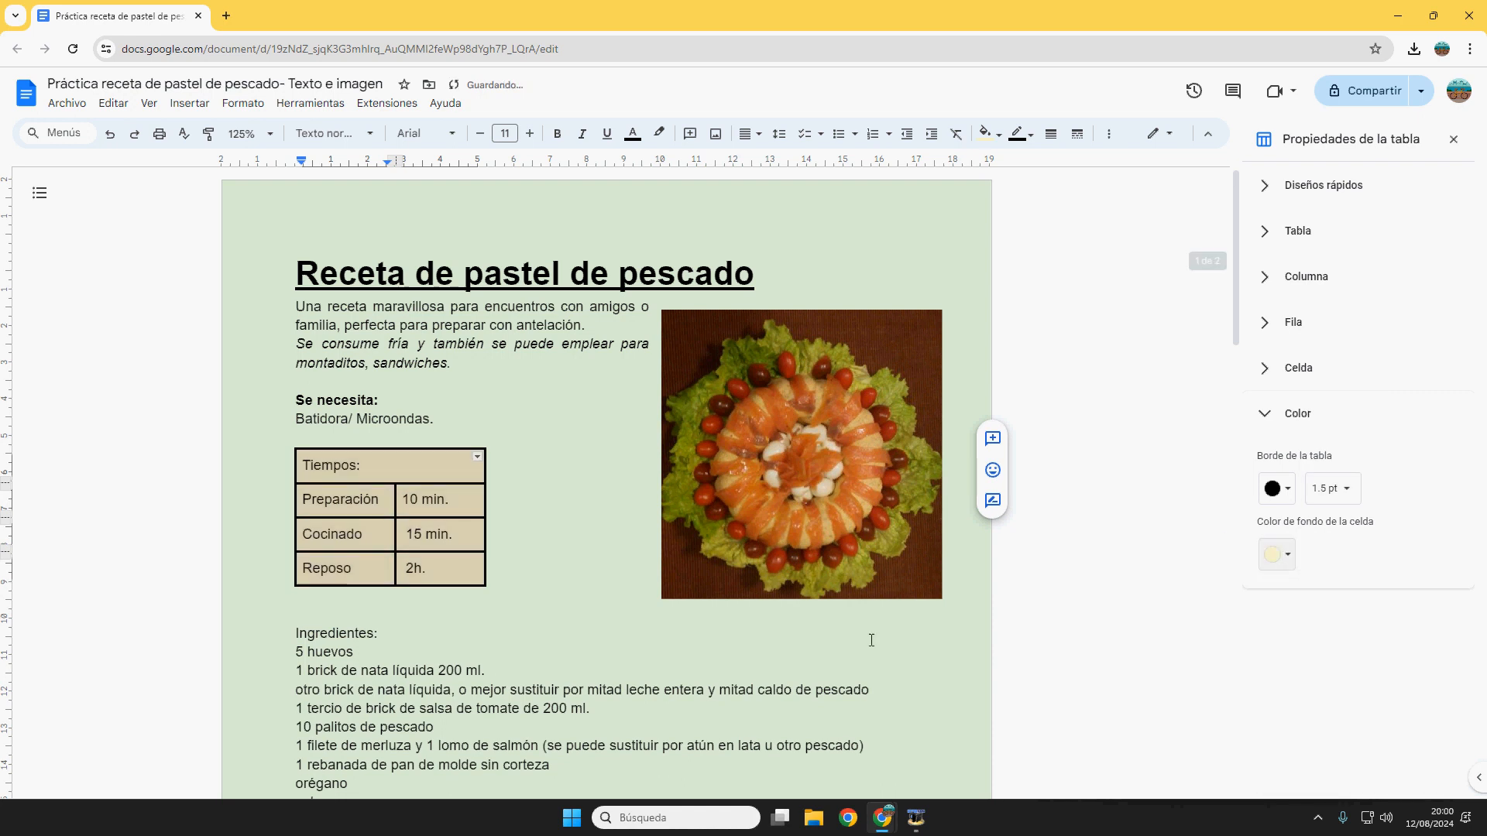
- Make all the text in the table bold
click(435, 577)
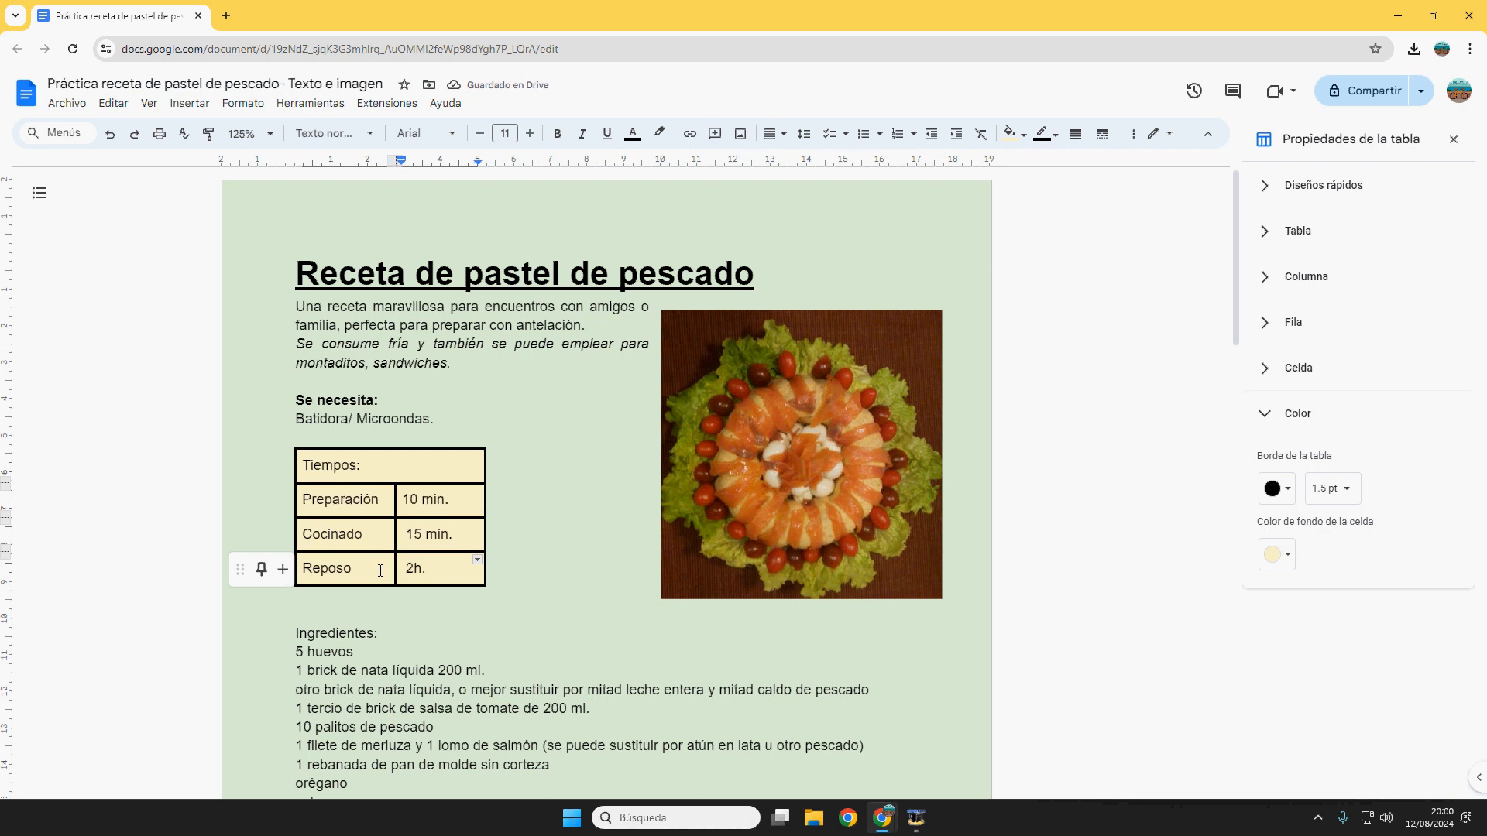
drag(426, 569, 293, 474)
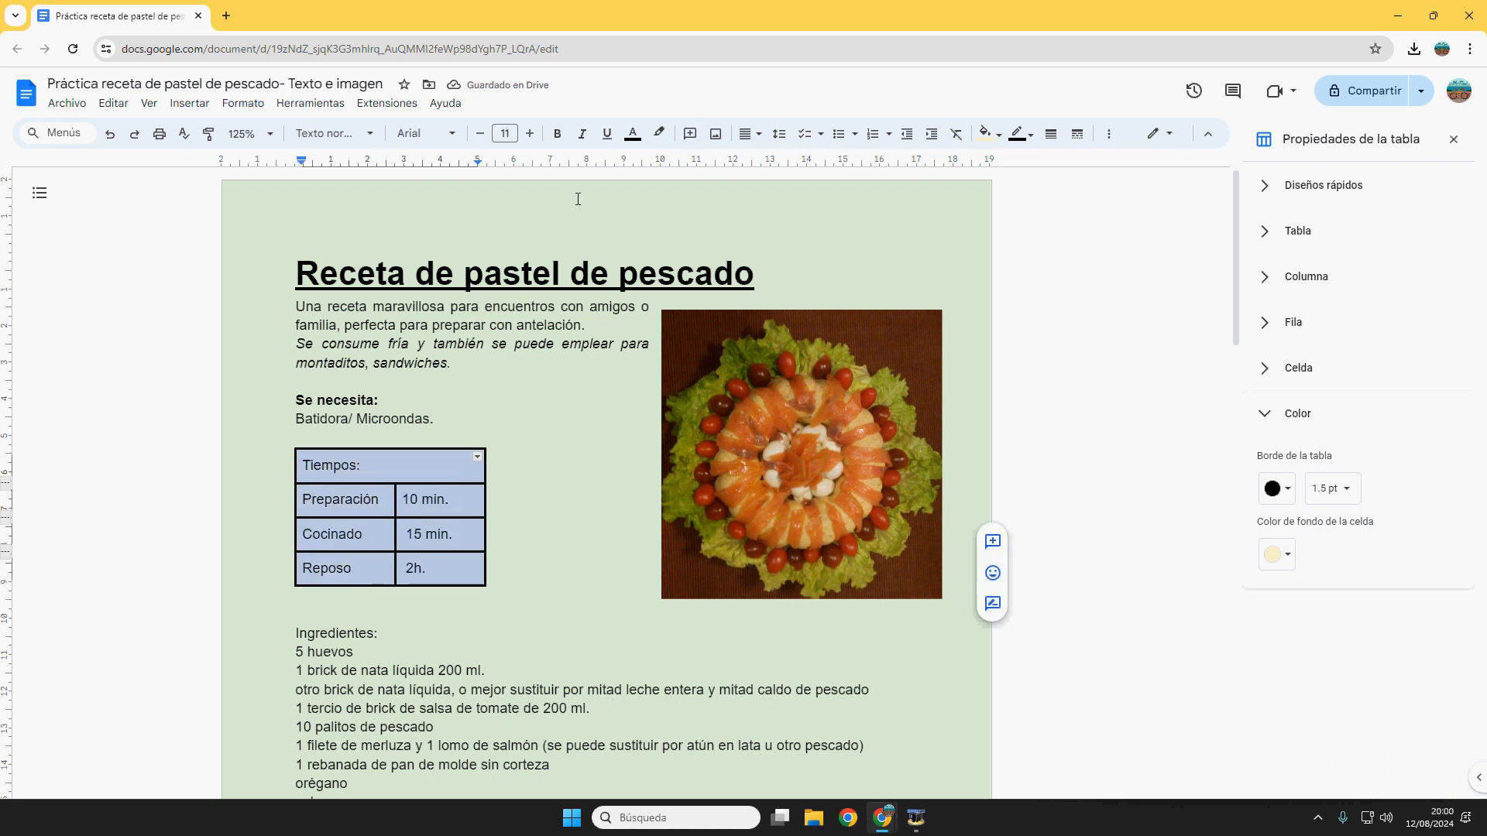
click(557, 133)
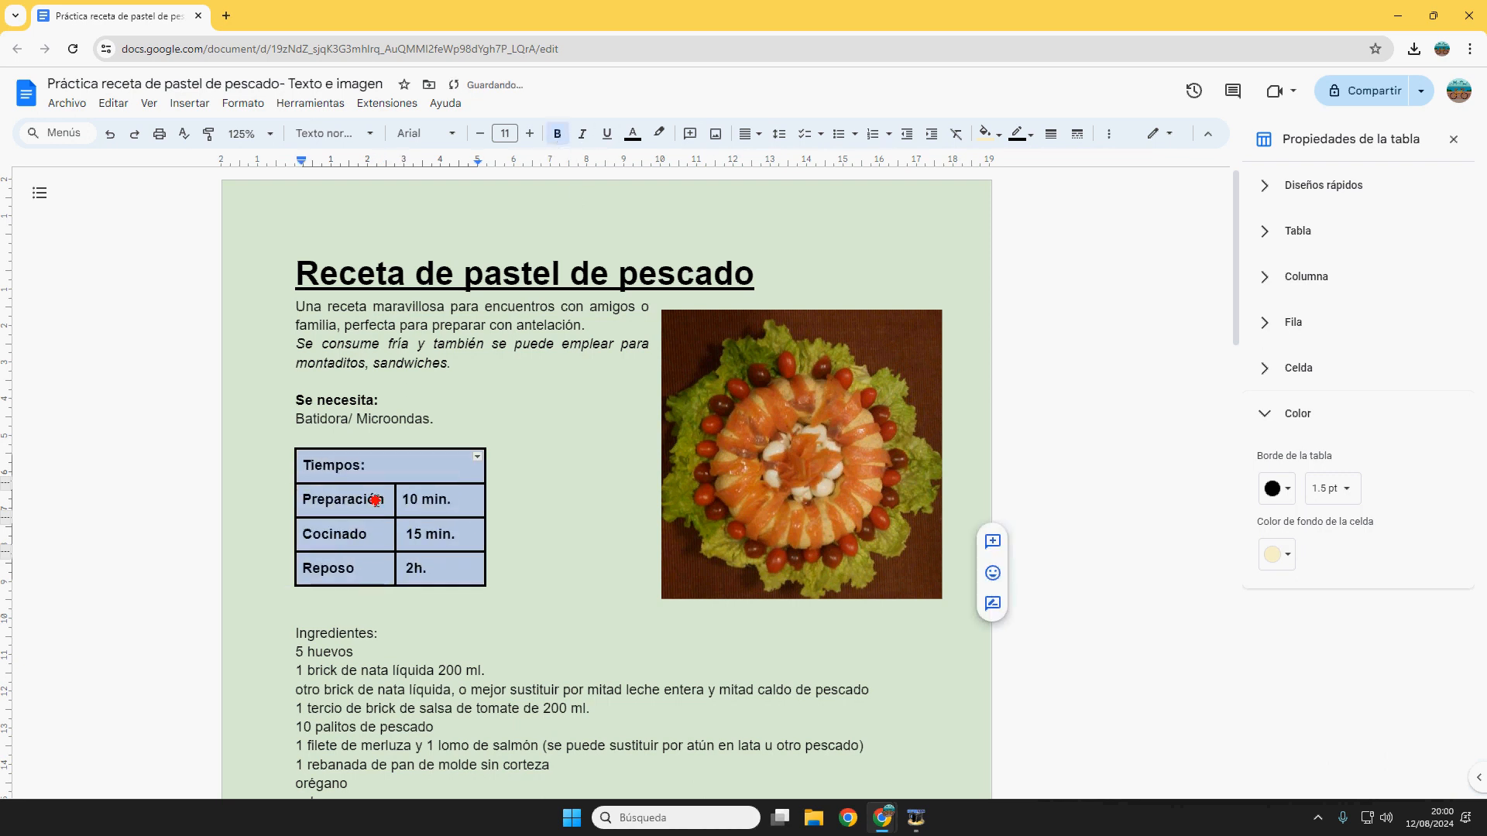
- Place the practice document beside the reference recipe and close the table properties
click(375, 500)
drag(415, 570, 414, 495)
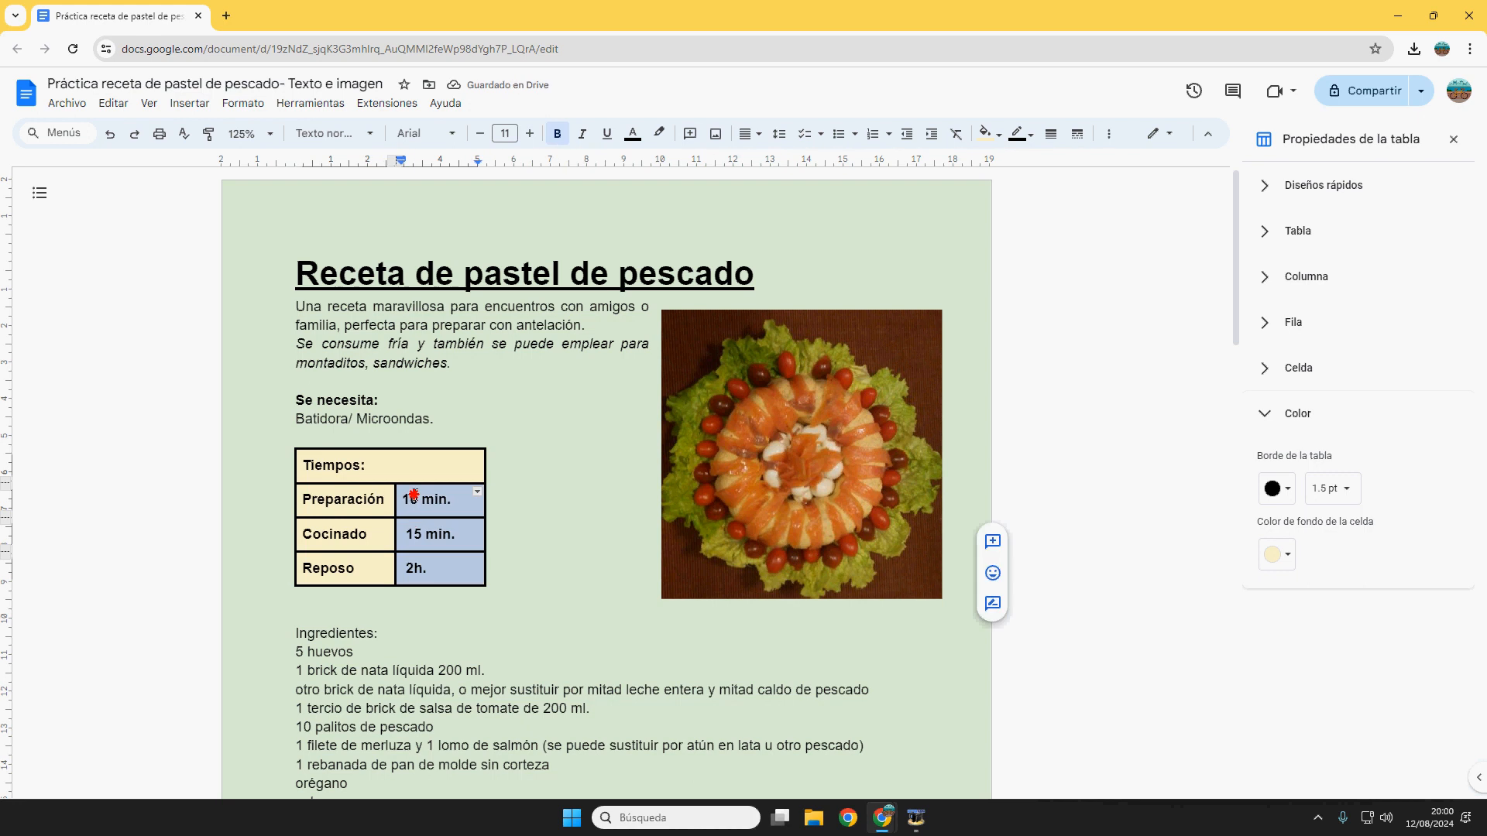
key(super+Left)
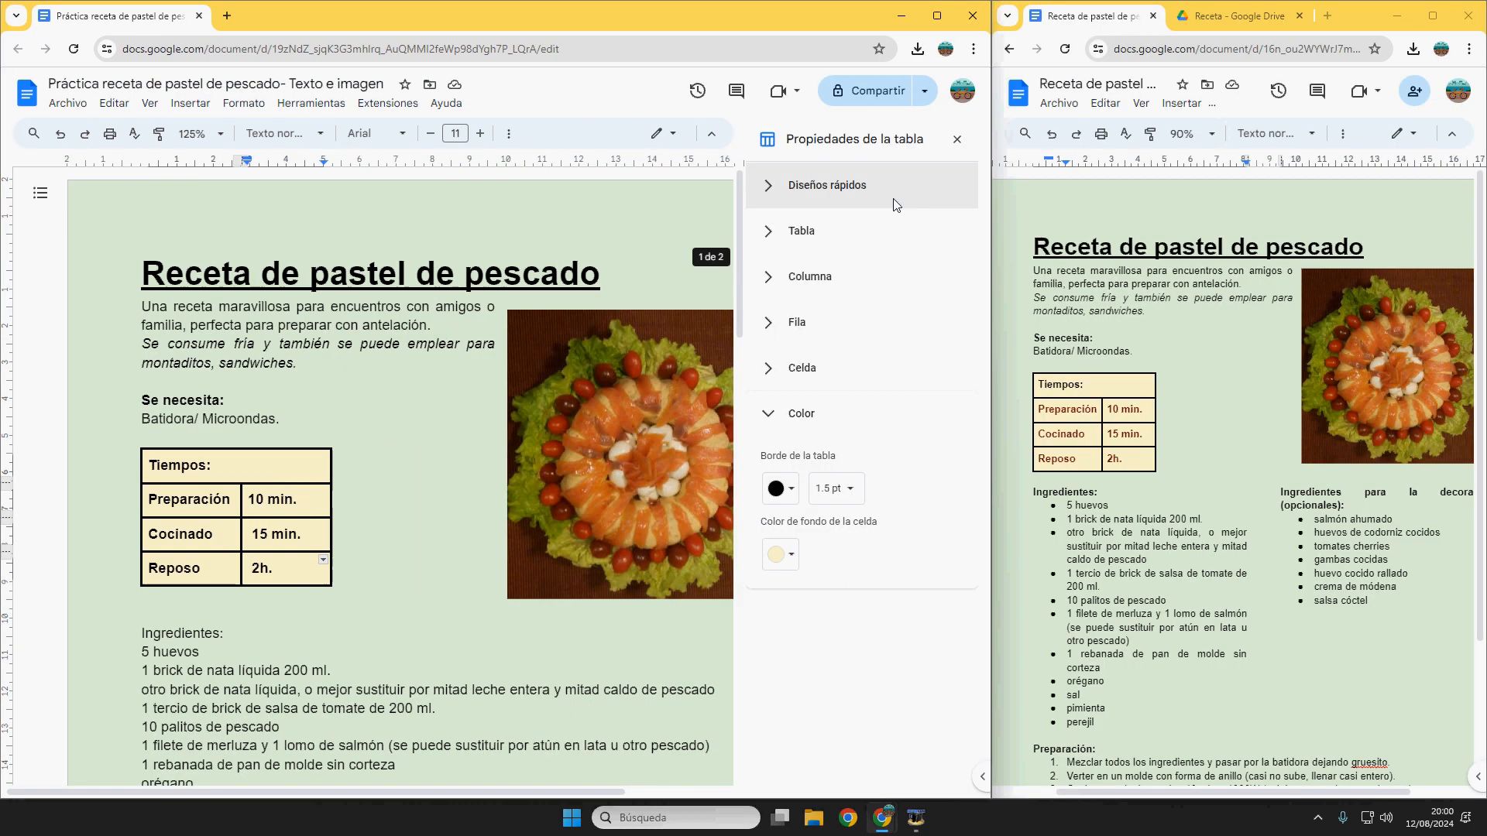
click(957, 141)
scroll(244, 422, down, 2)
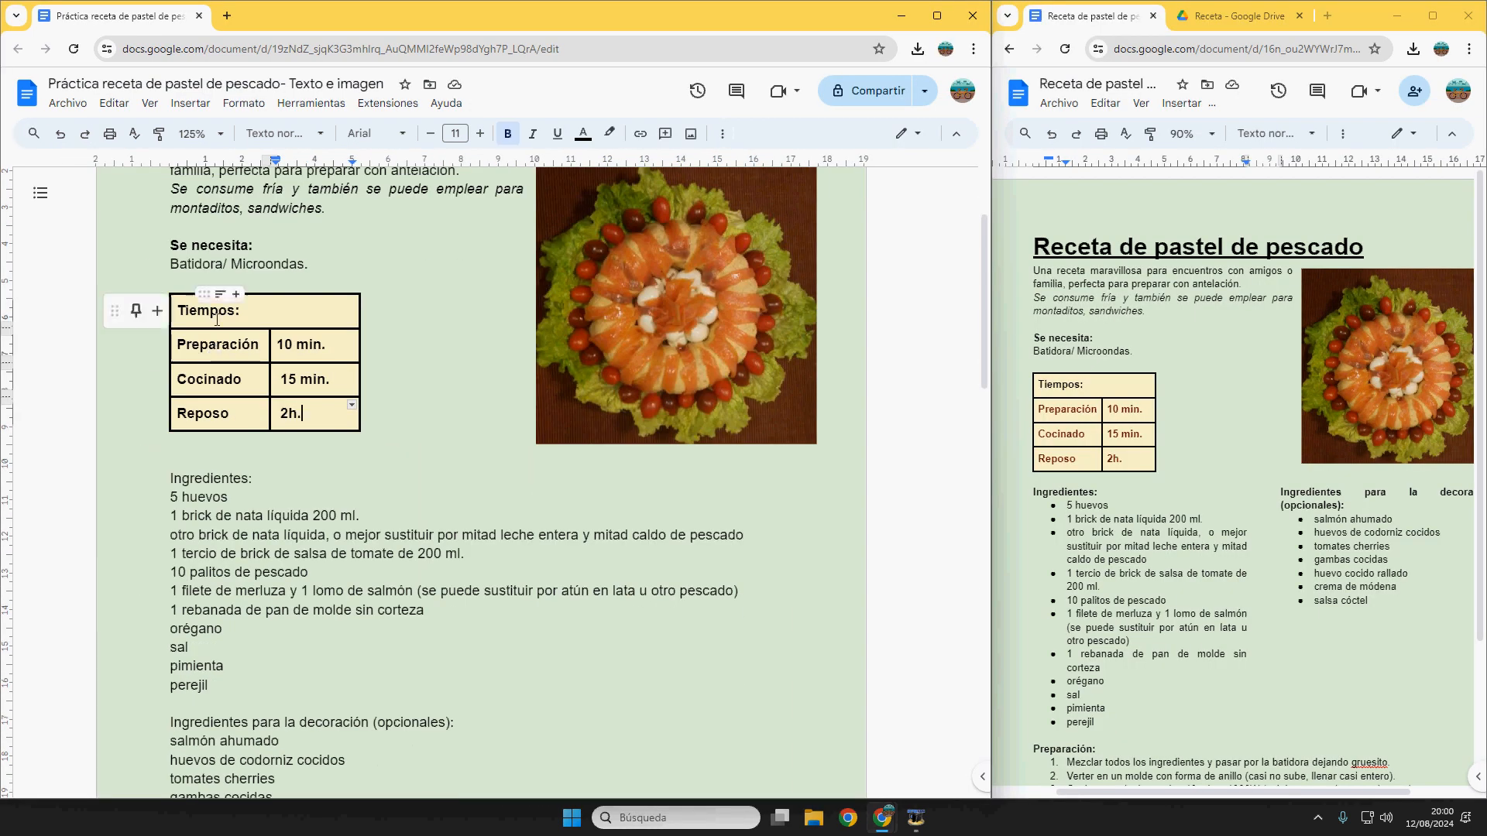
- Set the text colour of the table's Preparación, Cocinado and Reposo rows to dark red
drag(306, 416, 191, 354)
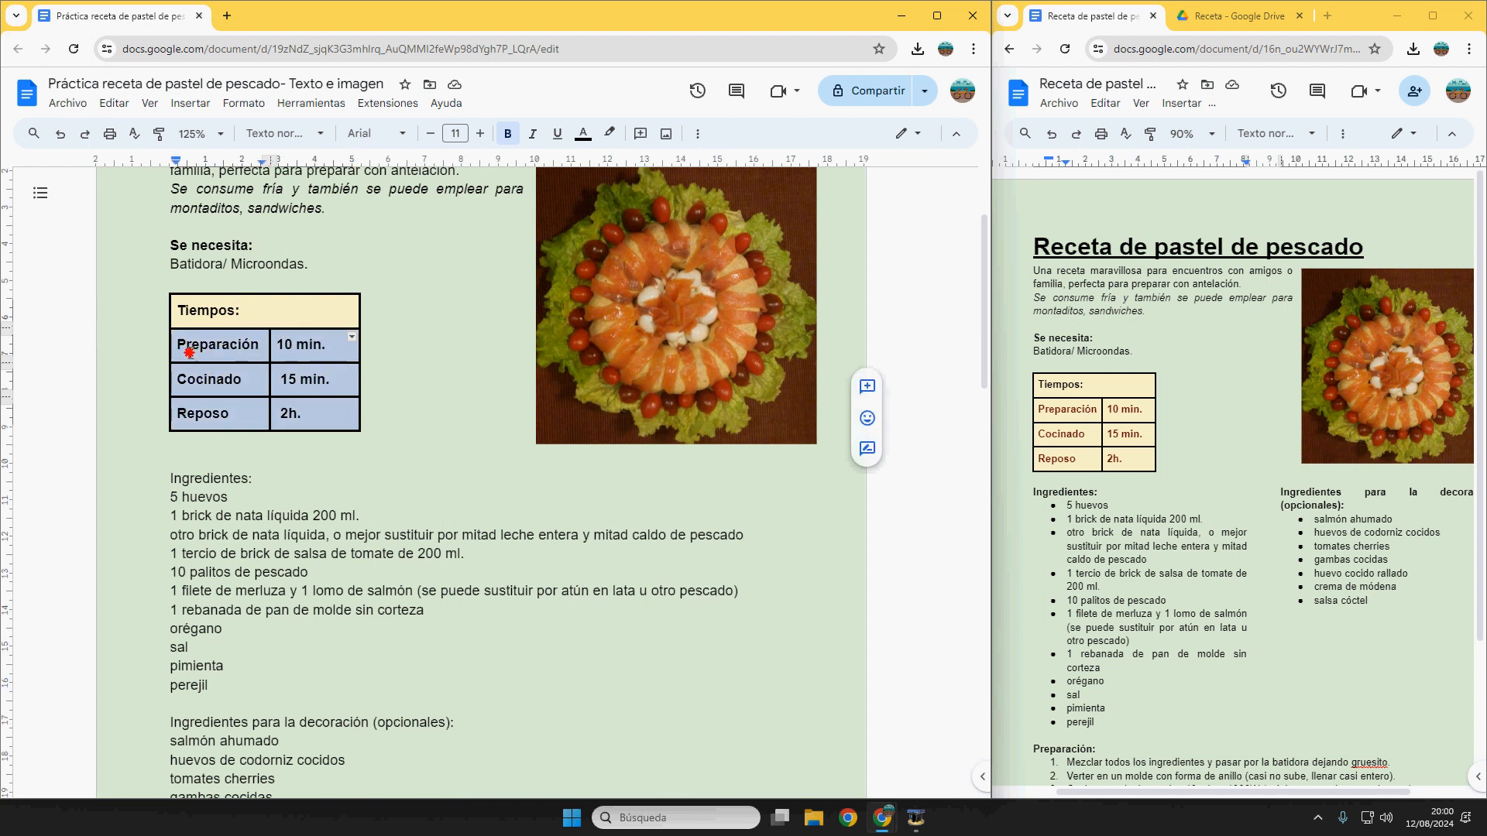
click(584, 135)
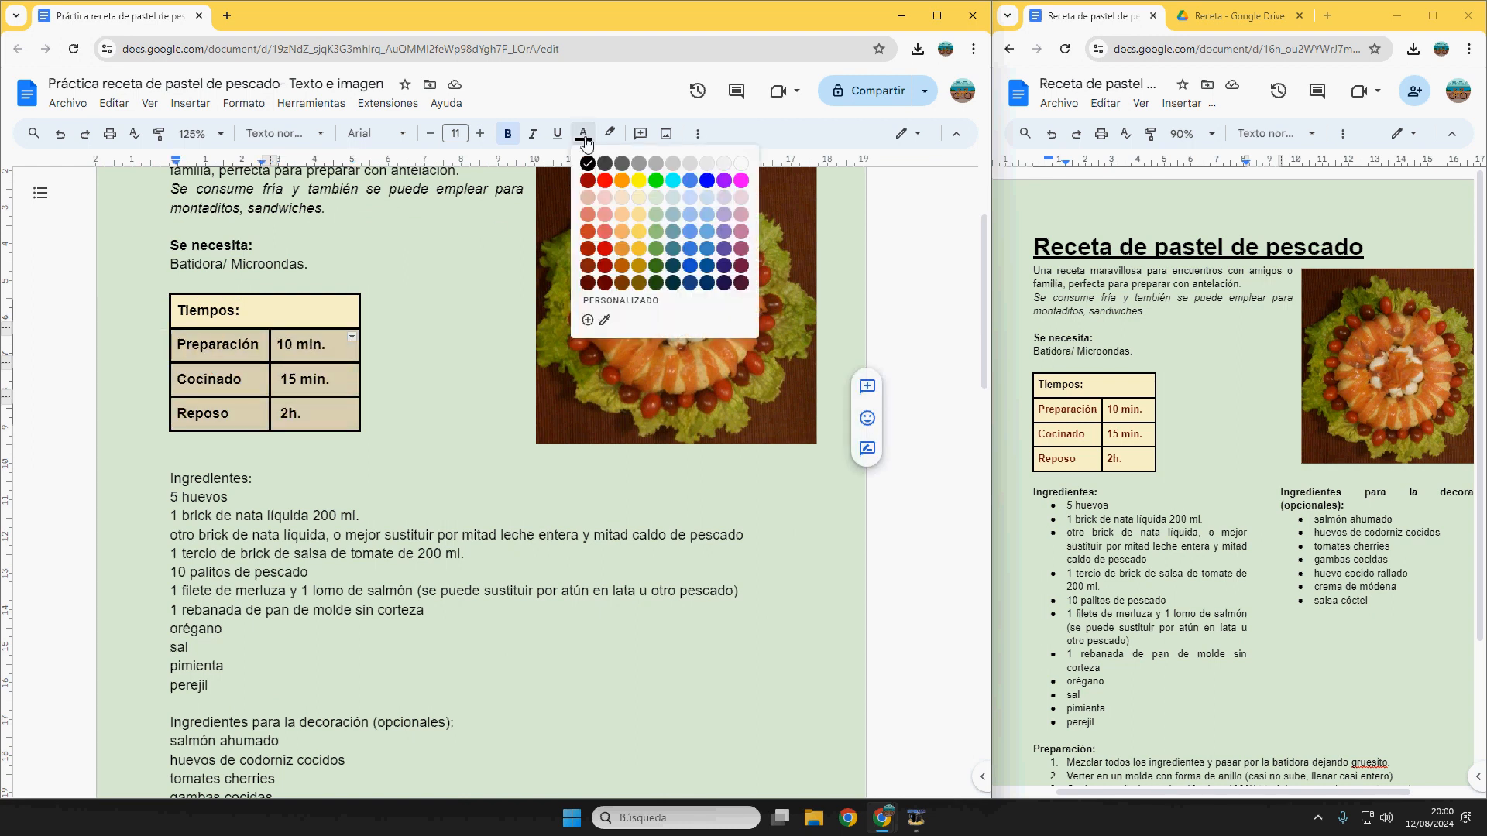
click(588, 267)
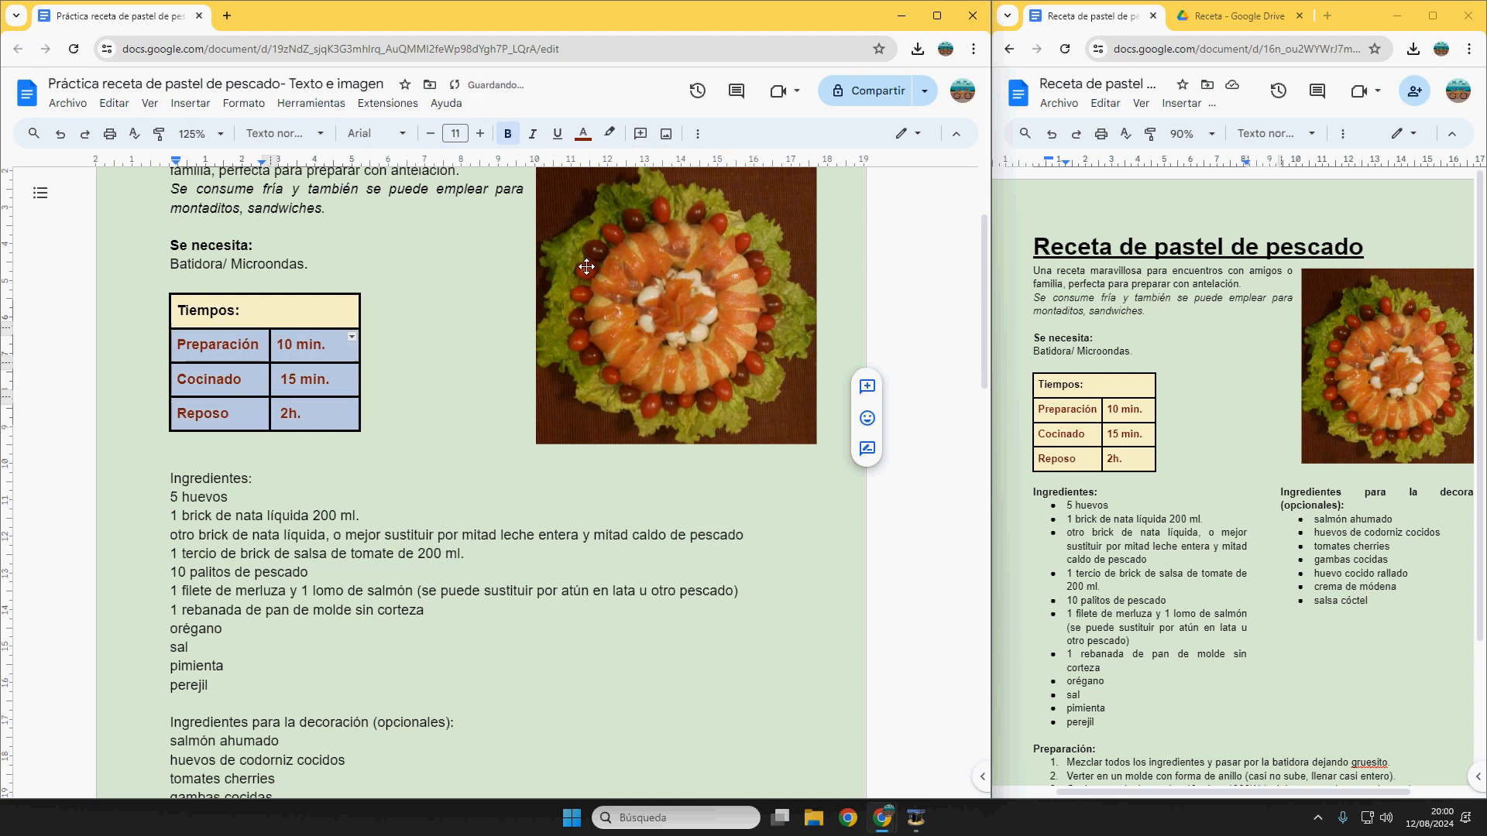
click(296, 411)
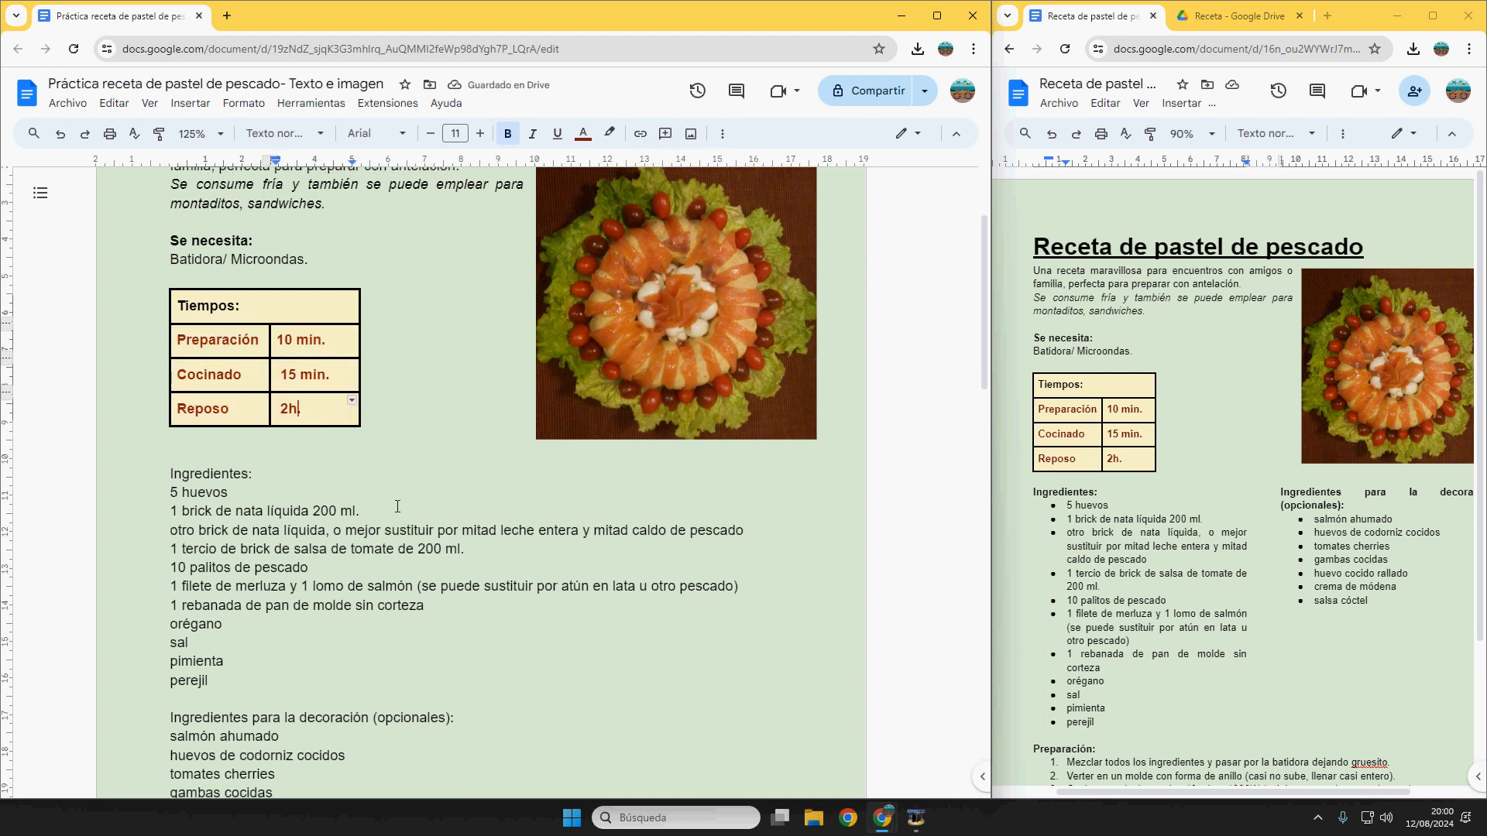
- Maximize the reference recipe at 125% zoom and examine how its ingredient and preparation sections are laid out
scroll(370, 487, down, 1)
scroll(1239, 464, down, 2)
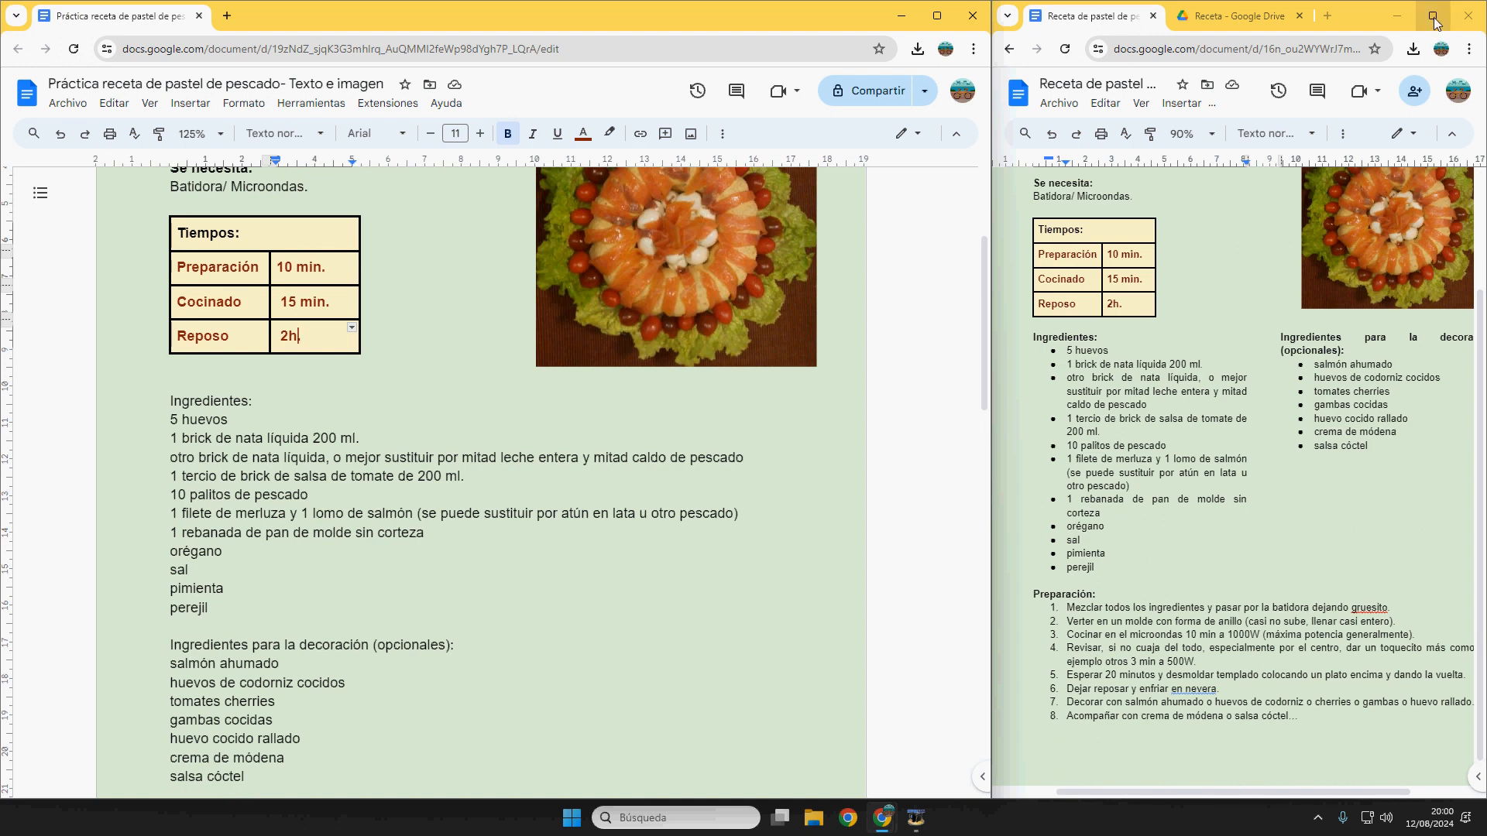
click(1433, 16)
click(270, 134)
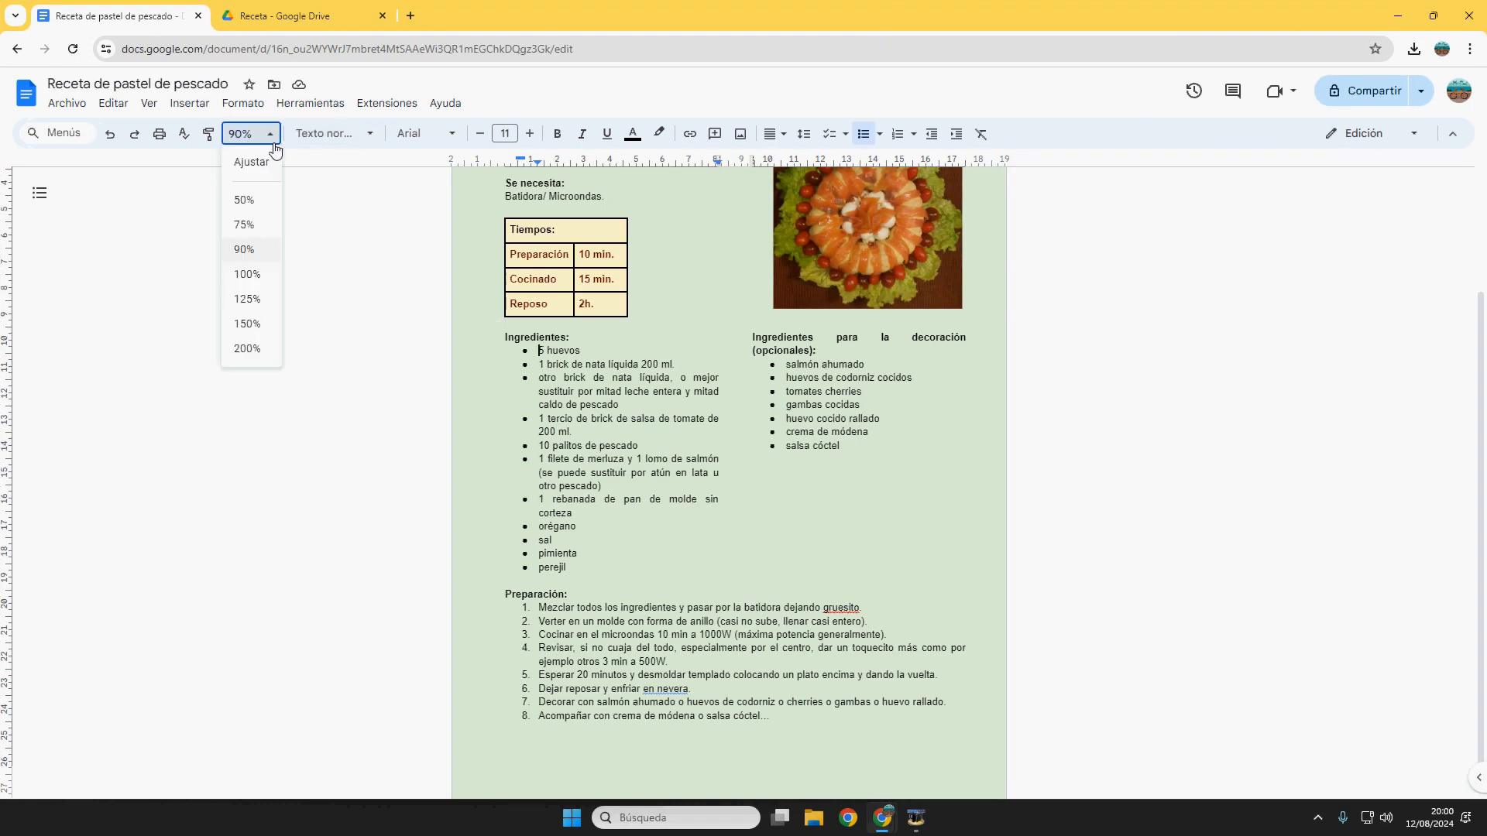
click(246, 303)
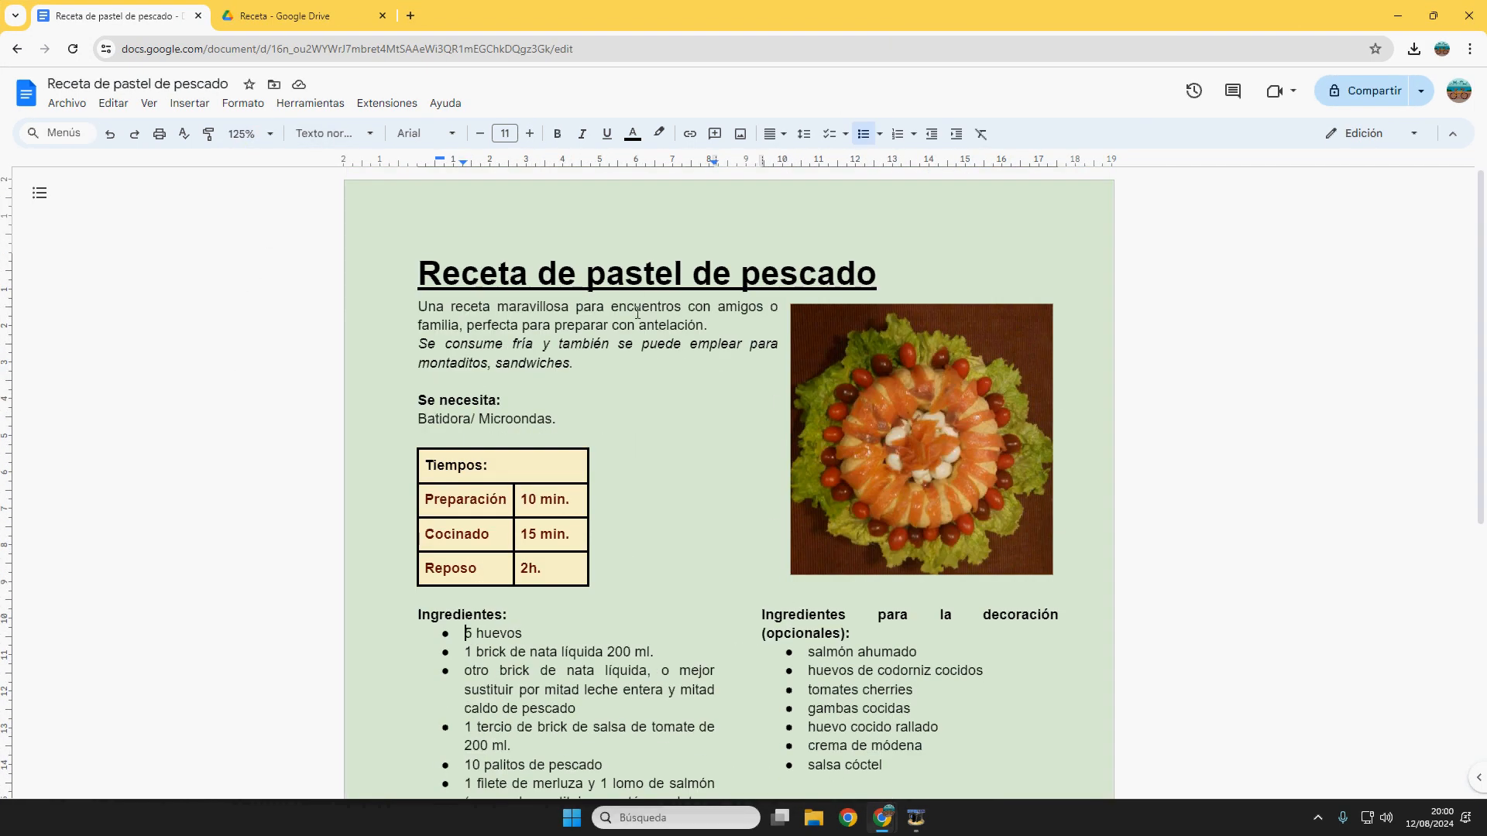
scroll(717, 491, down, 4)
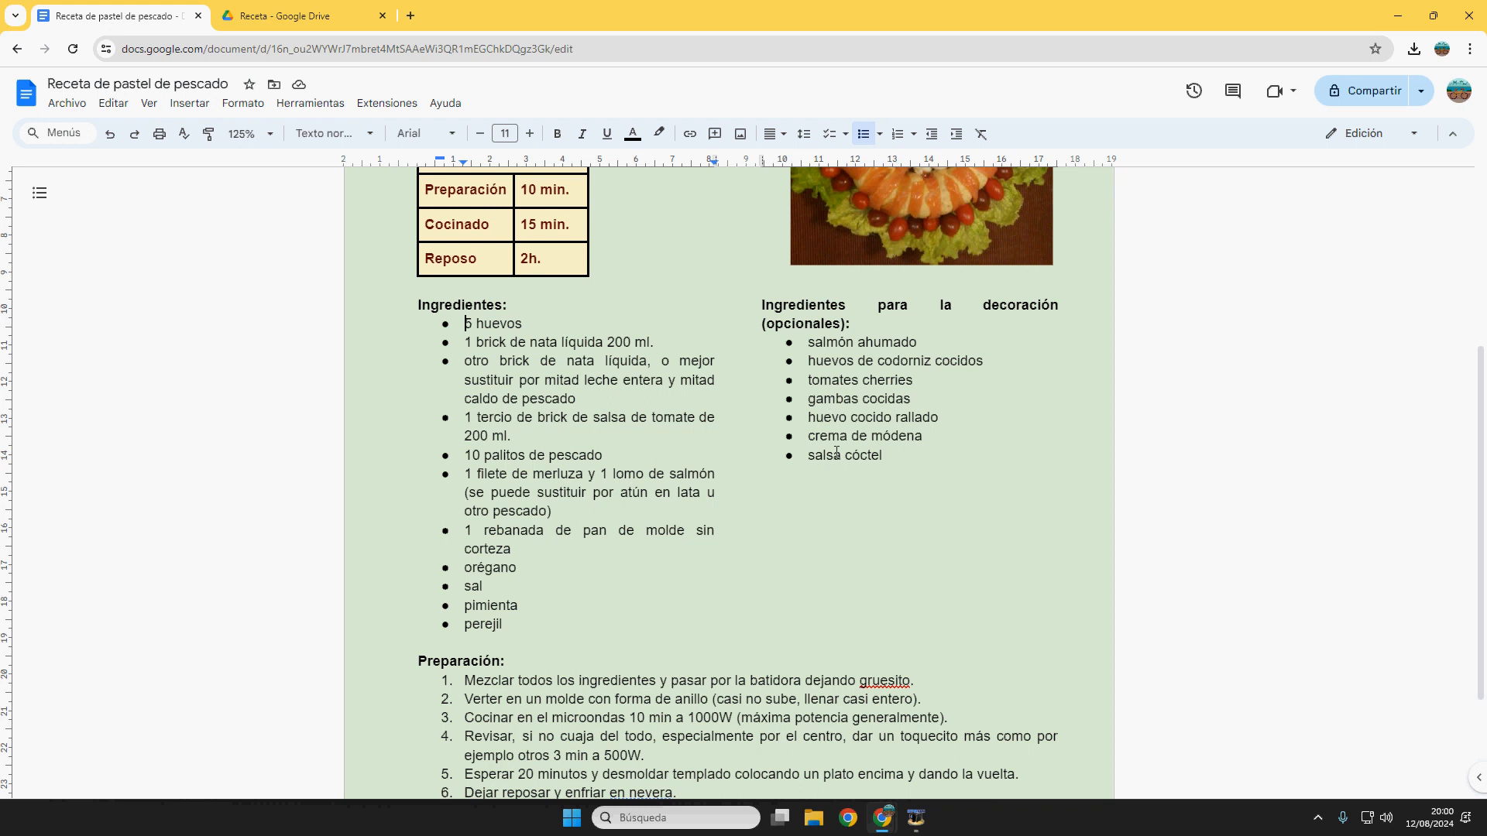
scroll(838, 440, down, 2)
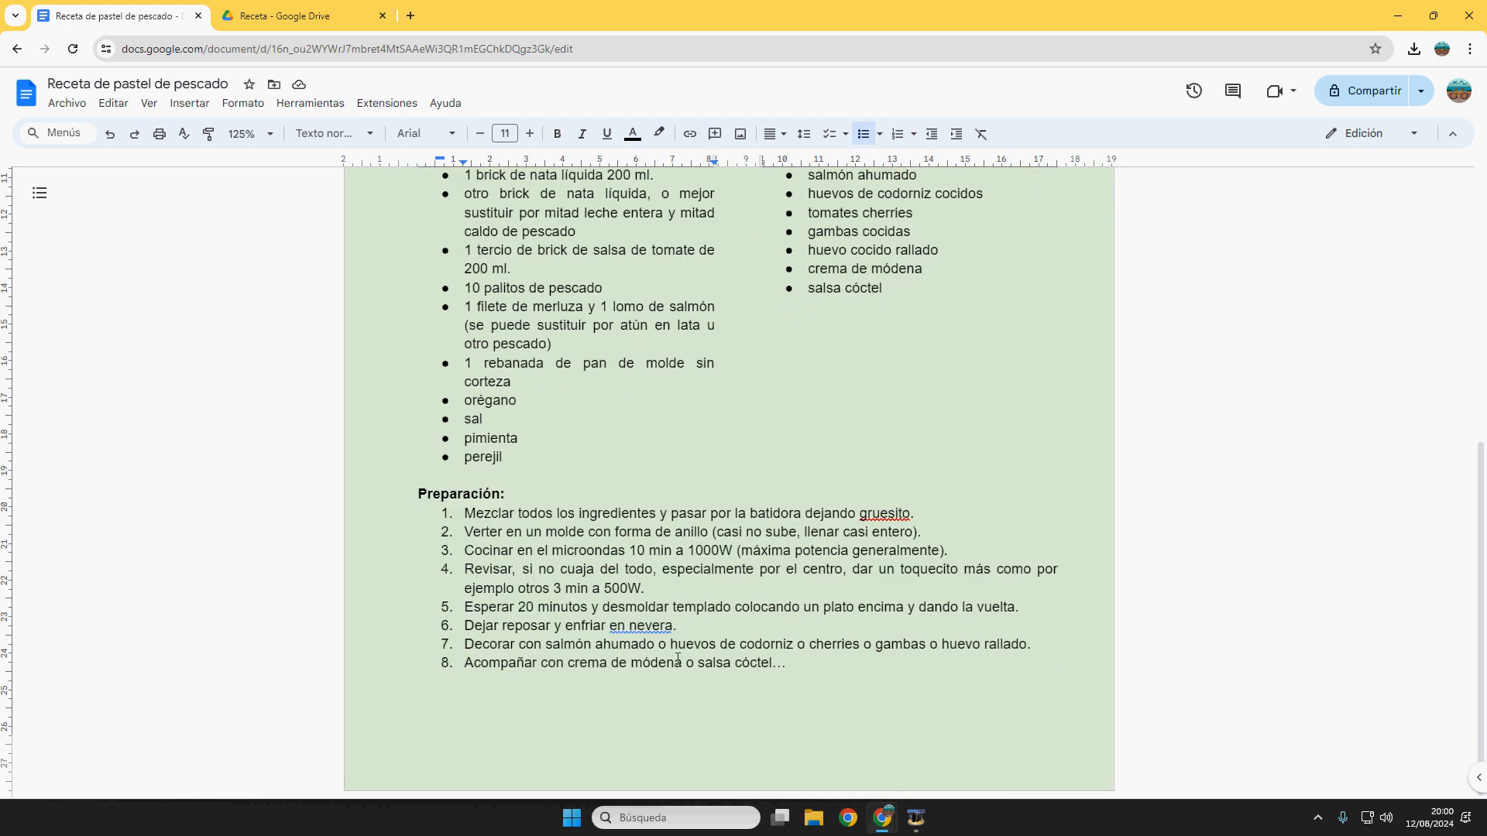
scroll(659, 414, up, 6)
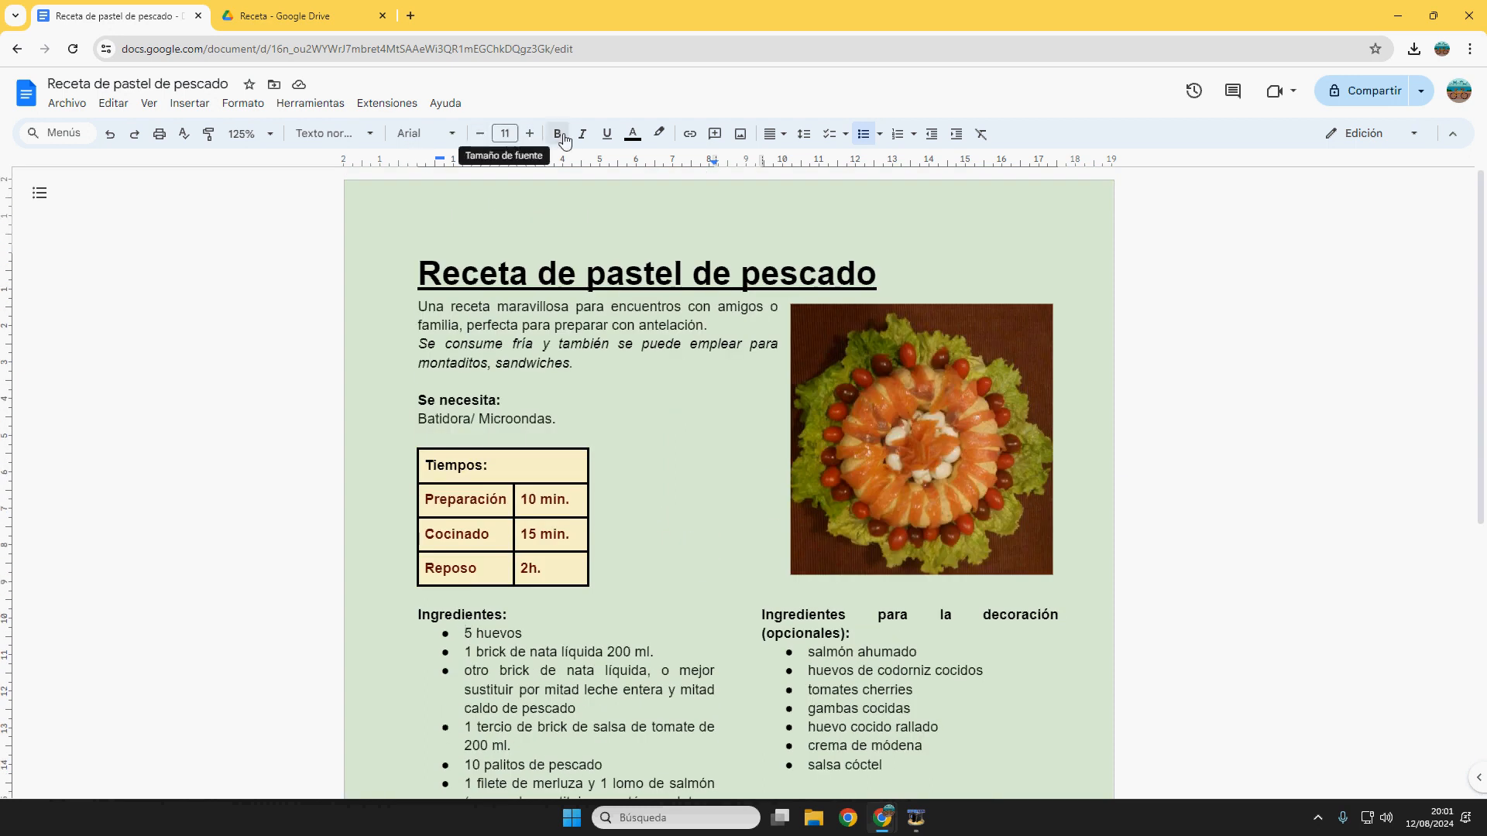
scroll(640, 392, down, 1)
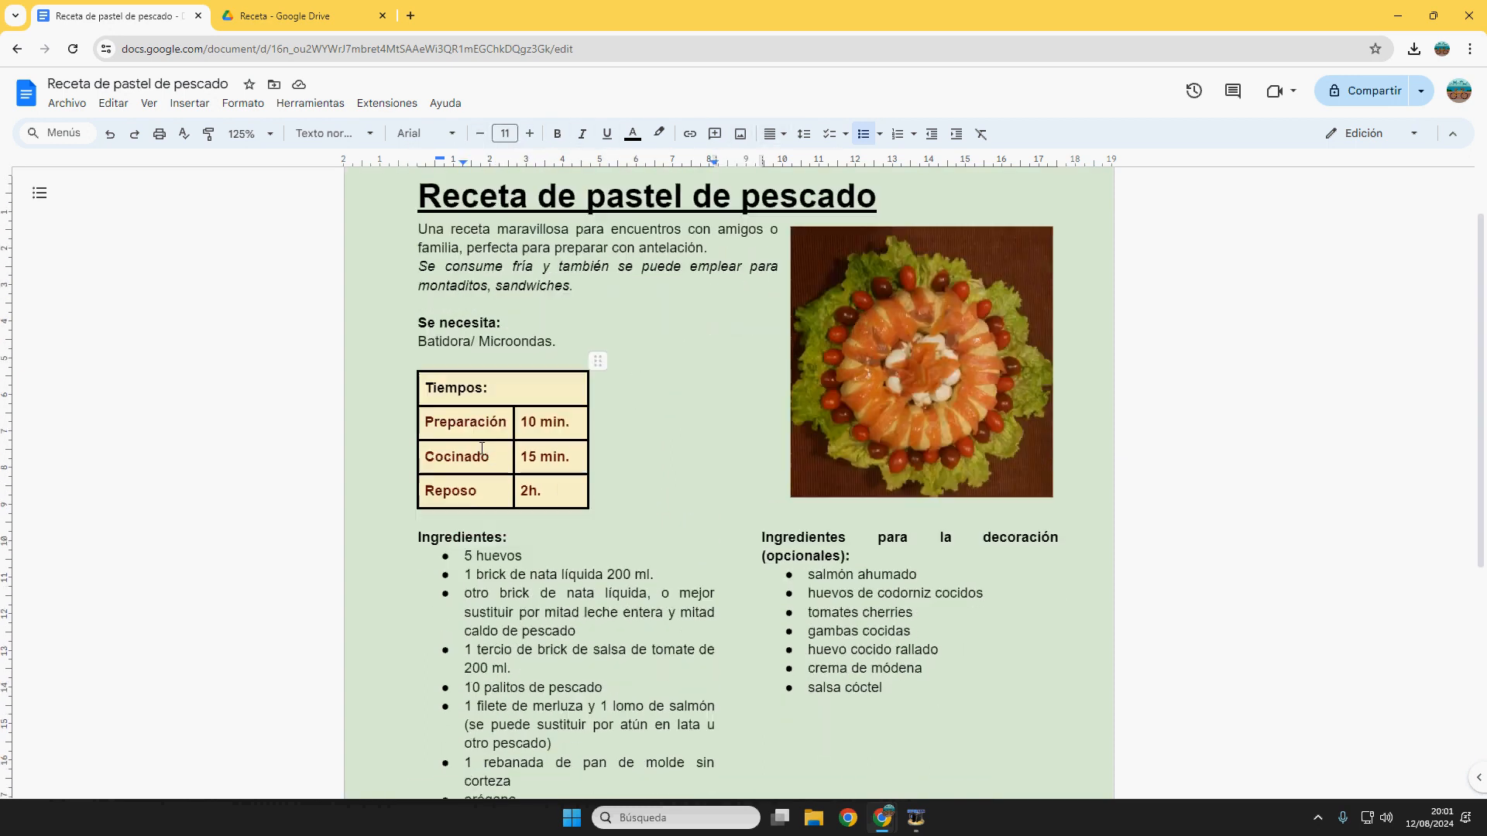
scroll(889, 360, down, 1)
scroll(674, 449, down, 2)
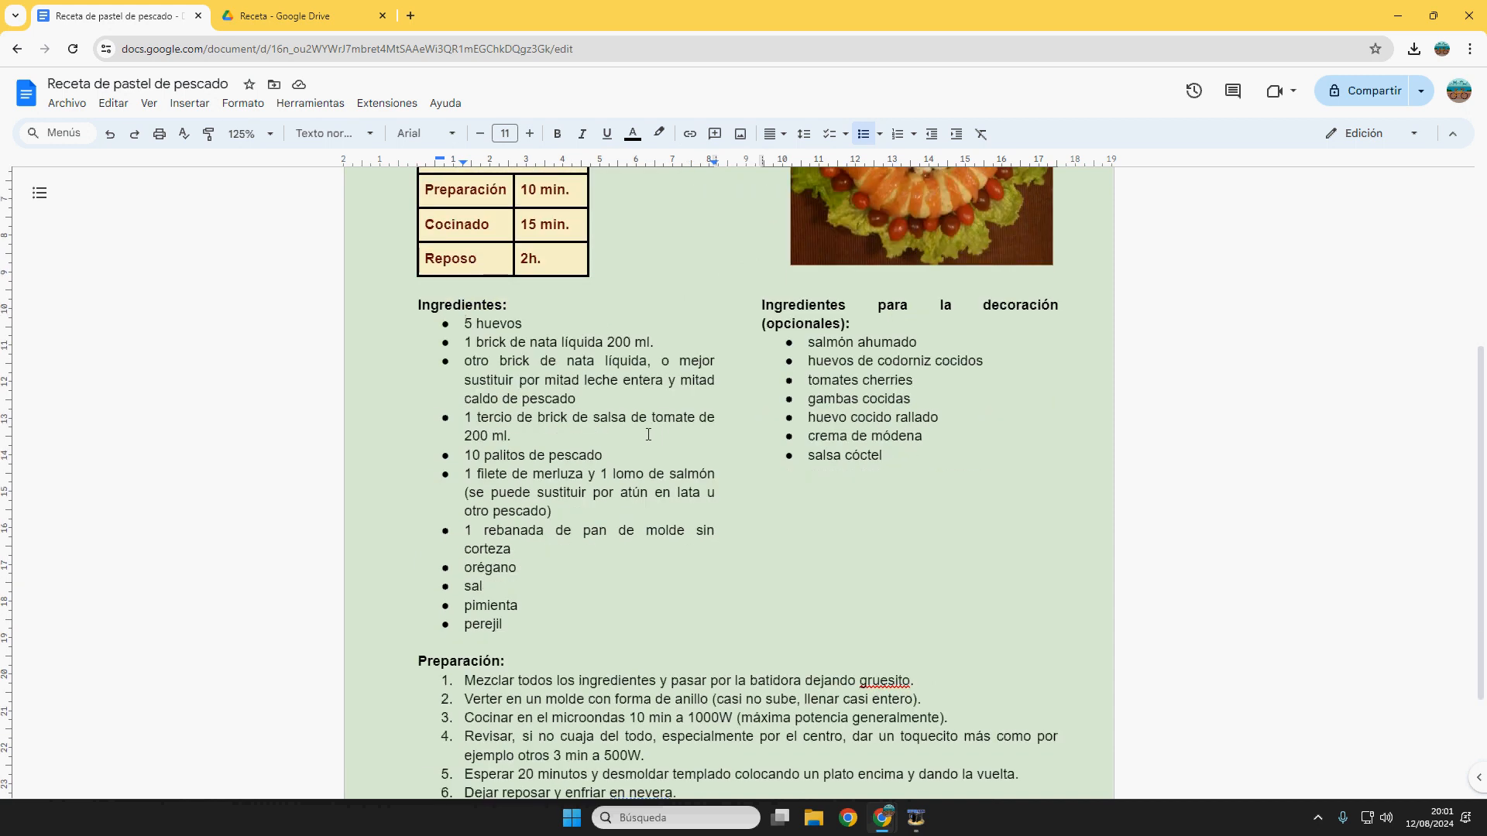
scroll(653, 431, down, 1)
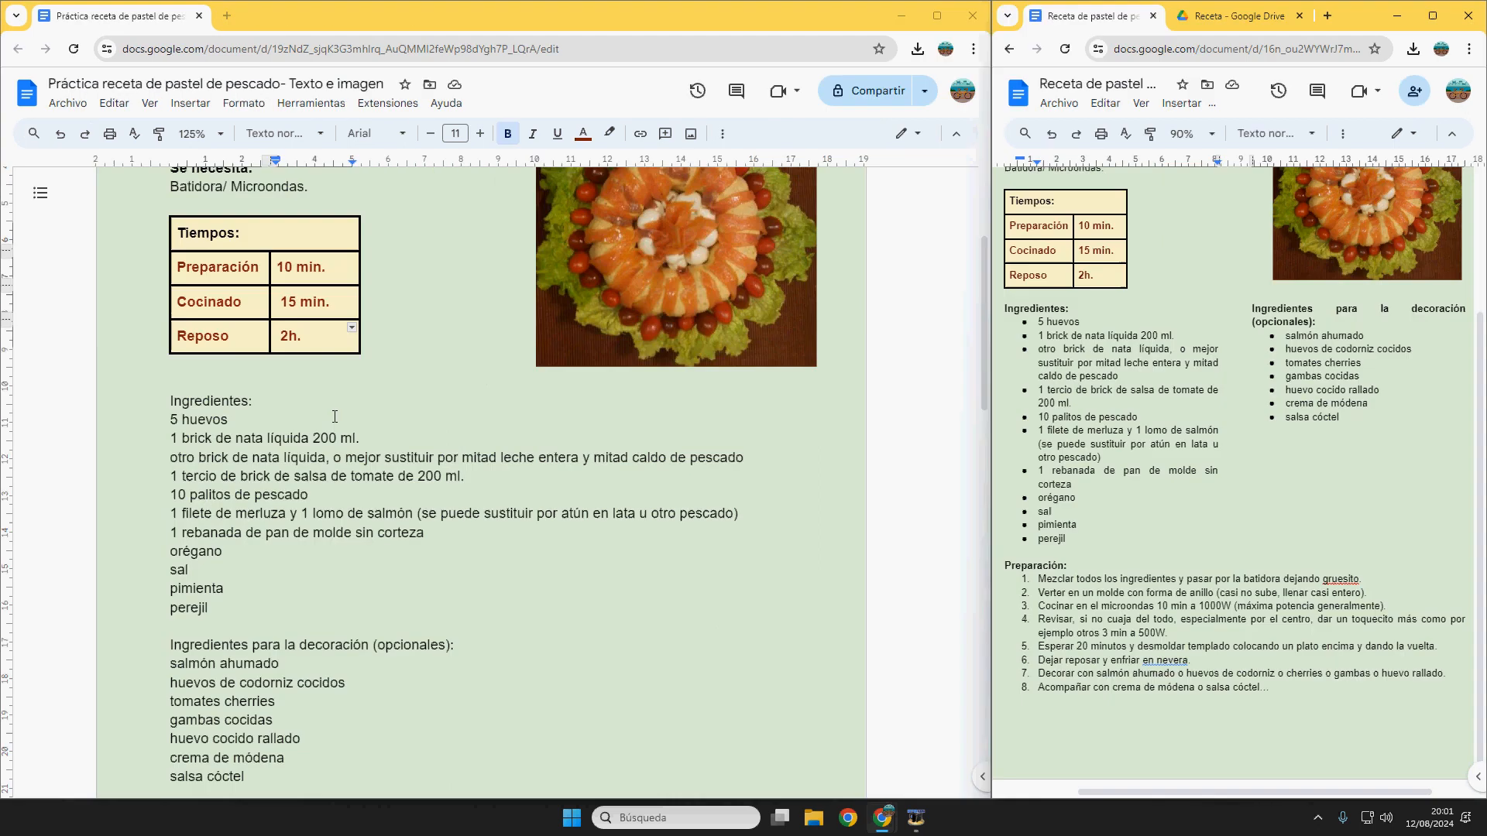
- Arrange the text from "Ingredientes:" through "salsa cóctel" in the practice document in two columns
scroll(328, 422, down, 3)
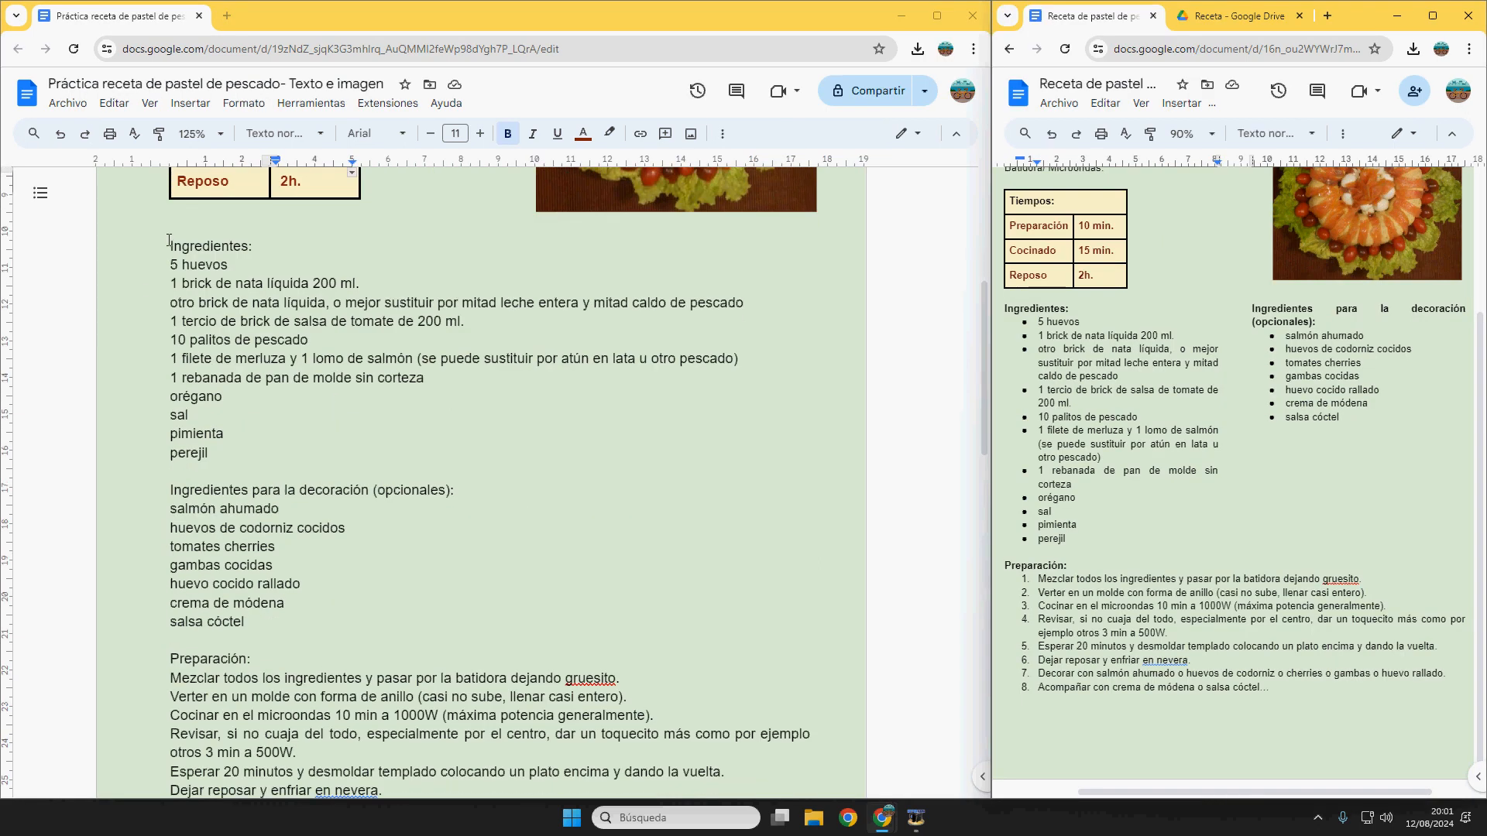
drag(169, 240, 302, 625)
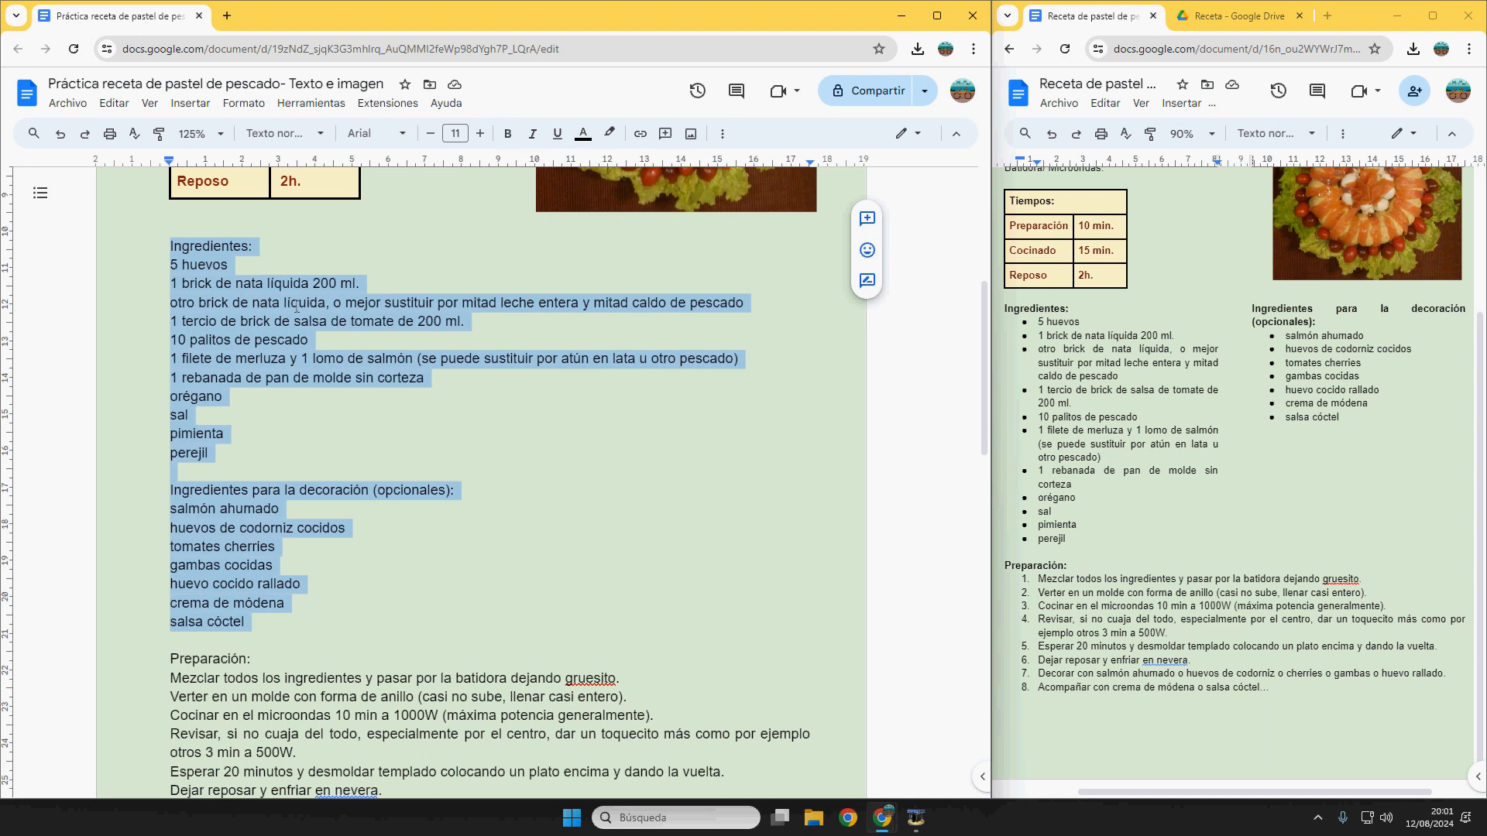
click(251, 106)
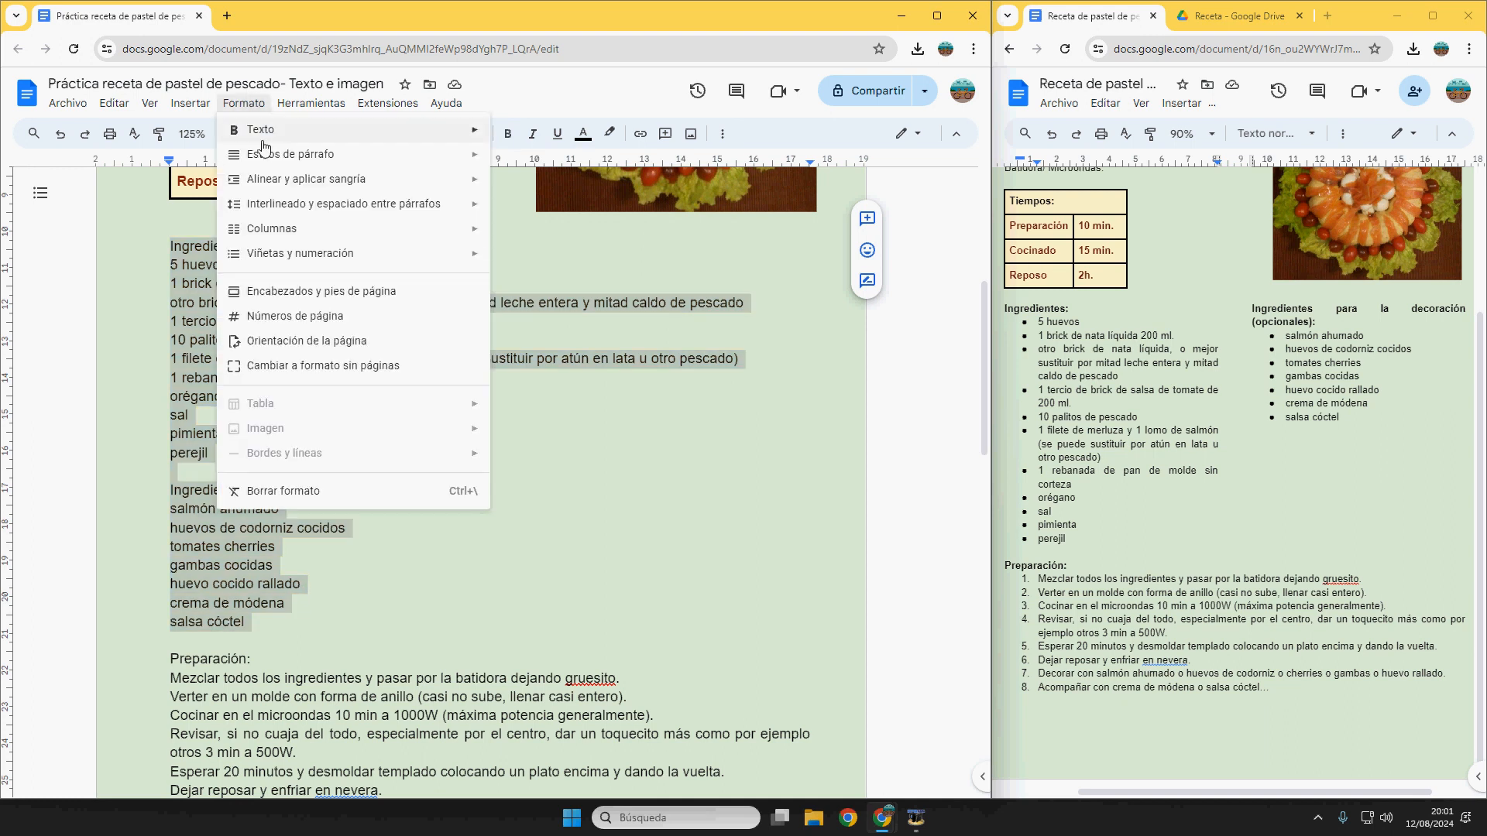
mouse_move(290, 228)
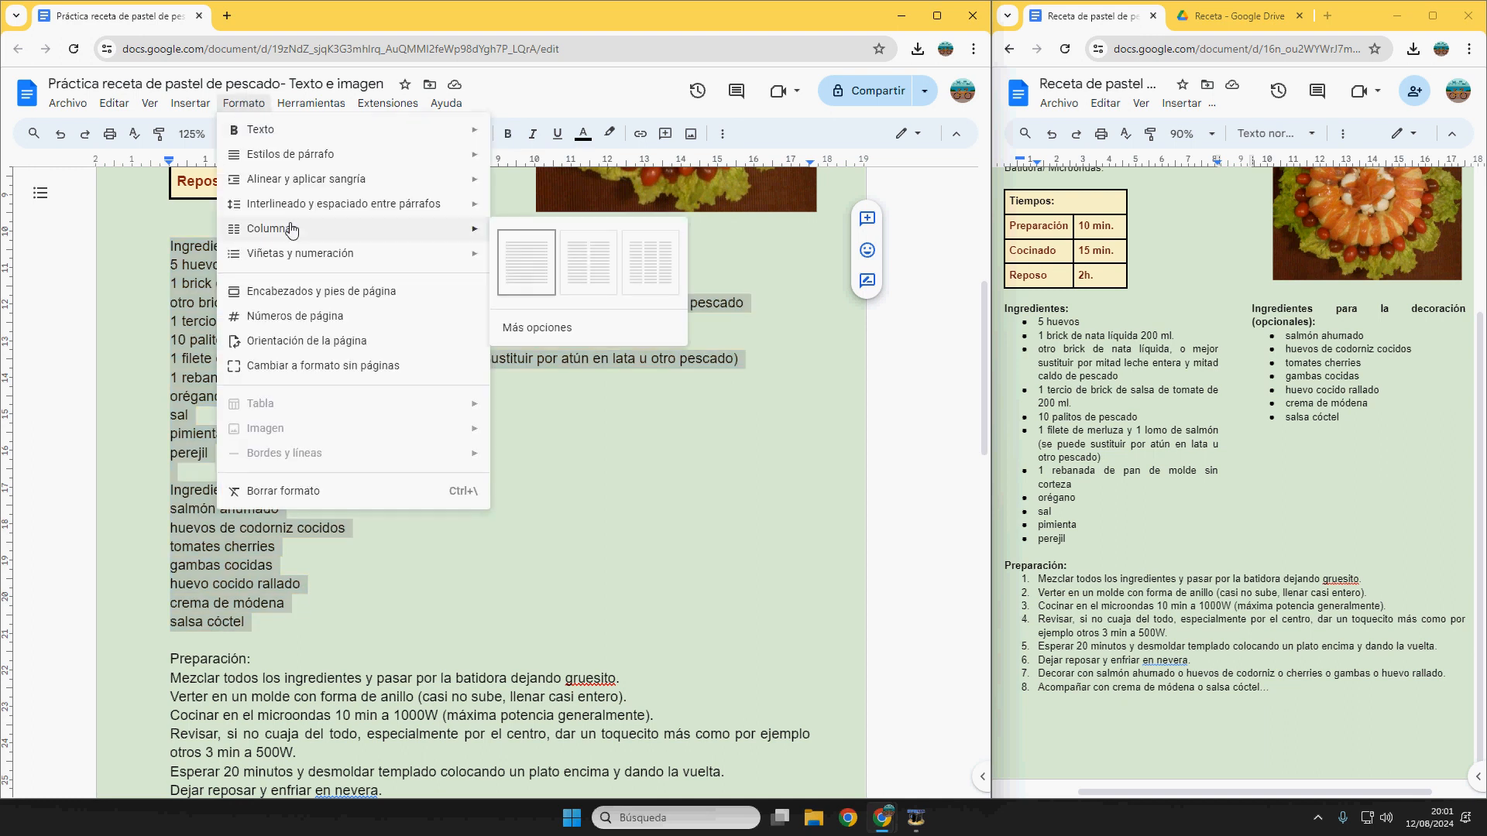
click(595, 267)
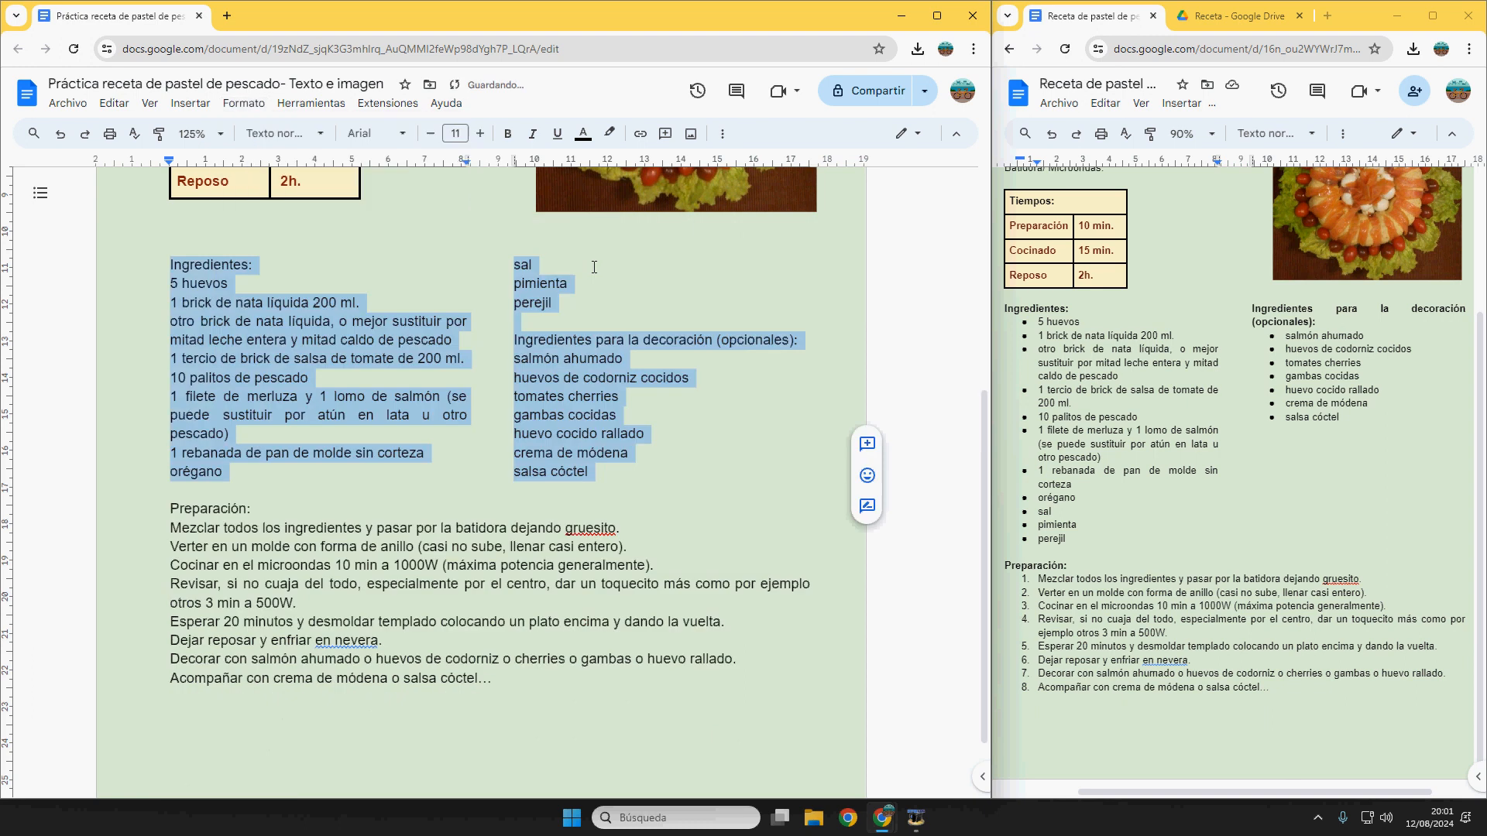
click(247, 468)
- Insert a column break before "Ingredientes para la decoración (opcionales):" and slightly widen the gap between the two columns
drag(514, 340, 606, 492)
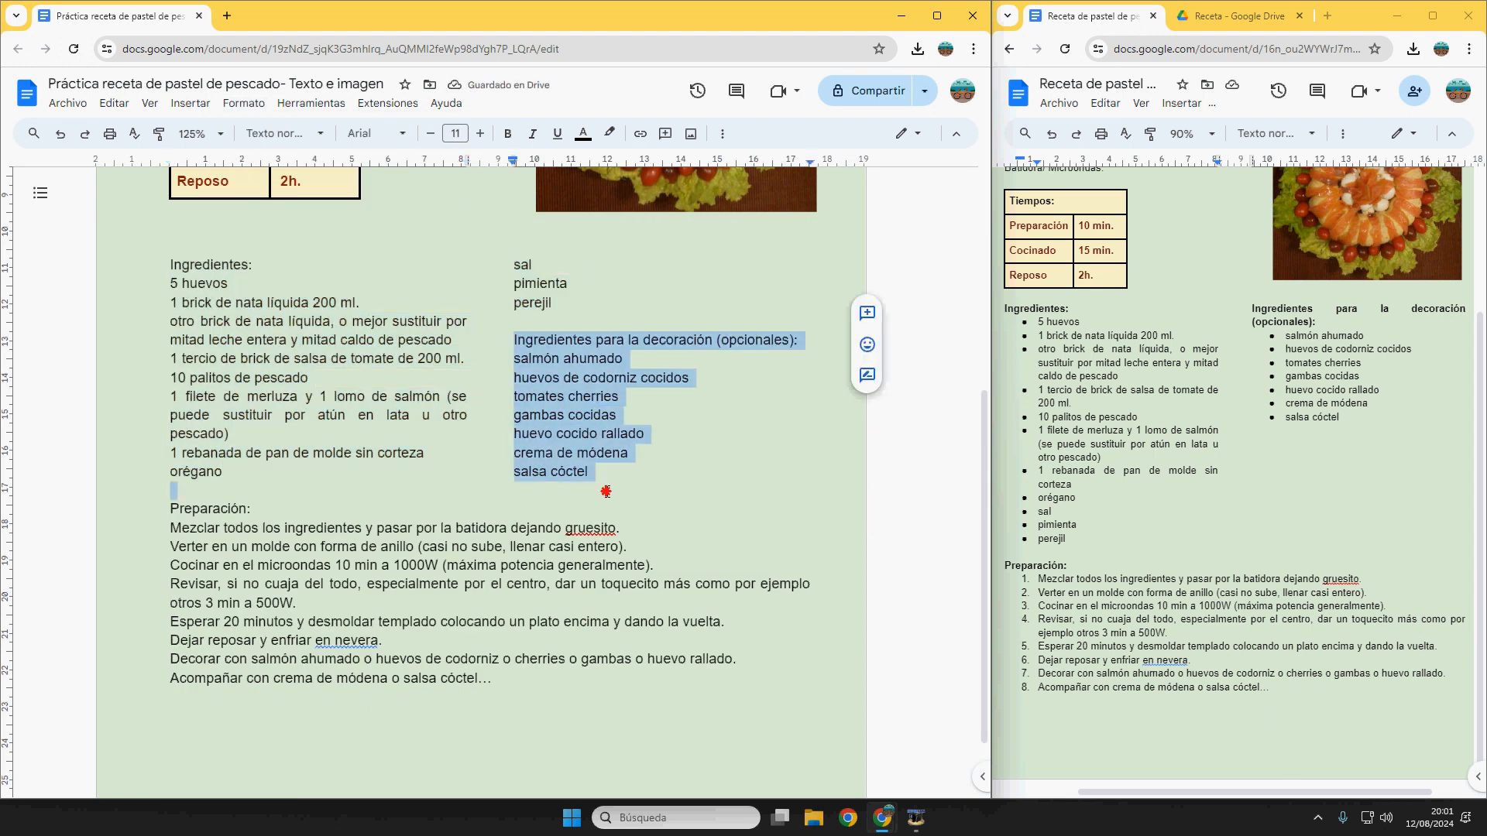
click(515, 338)
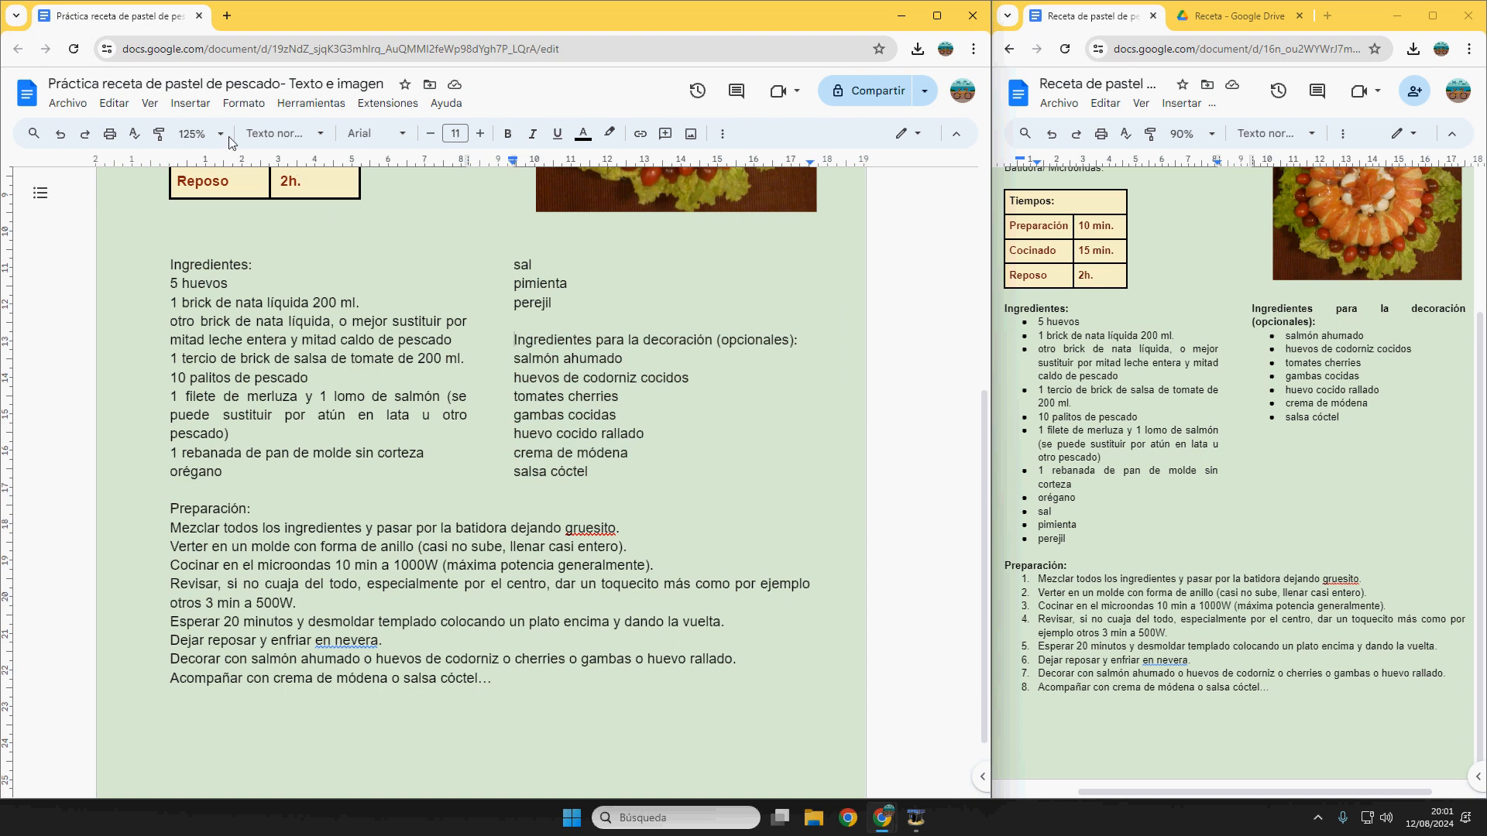
click(190, 103)
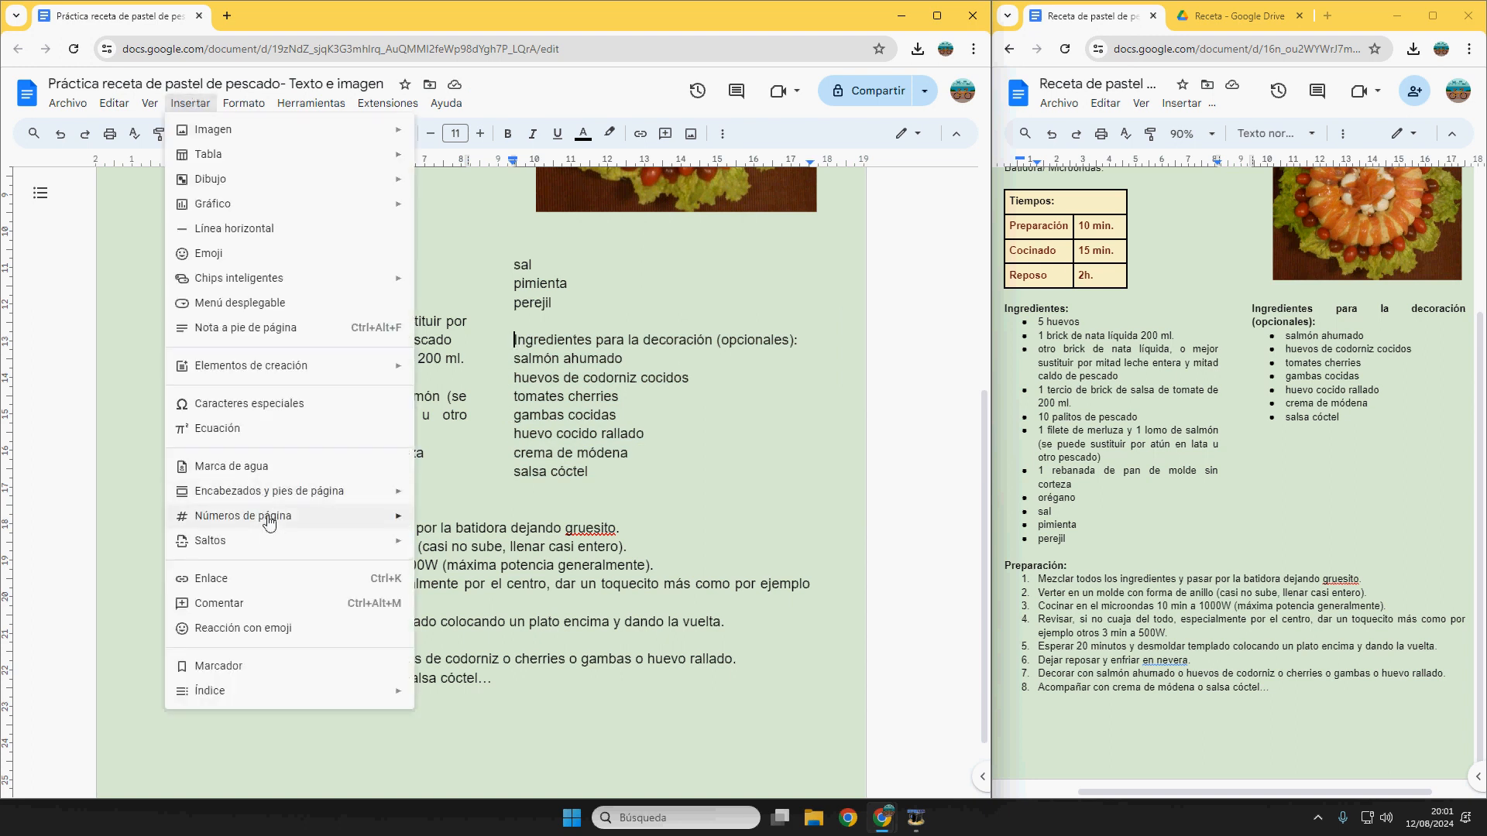
mouse_move(267, 550)
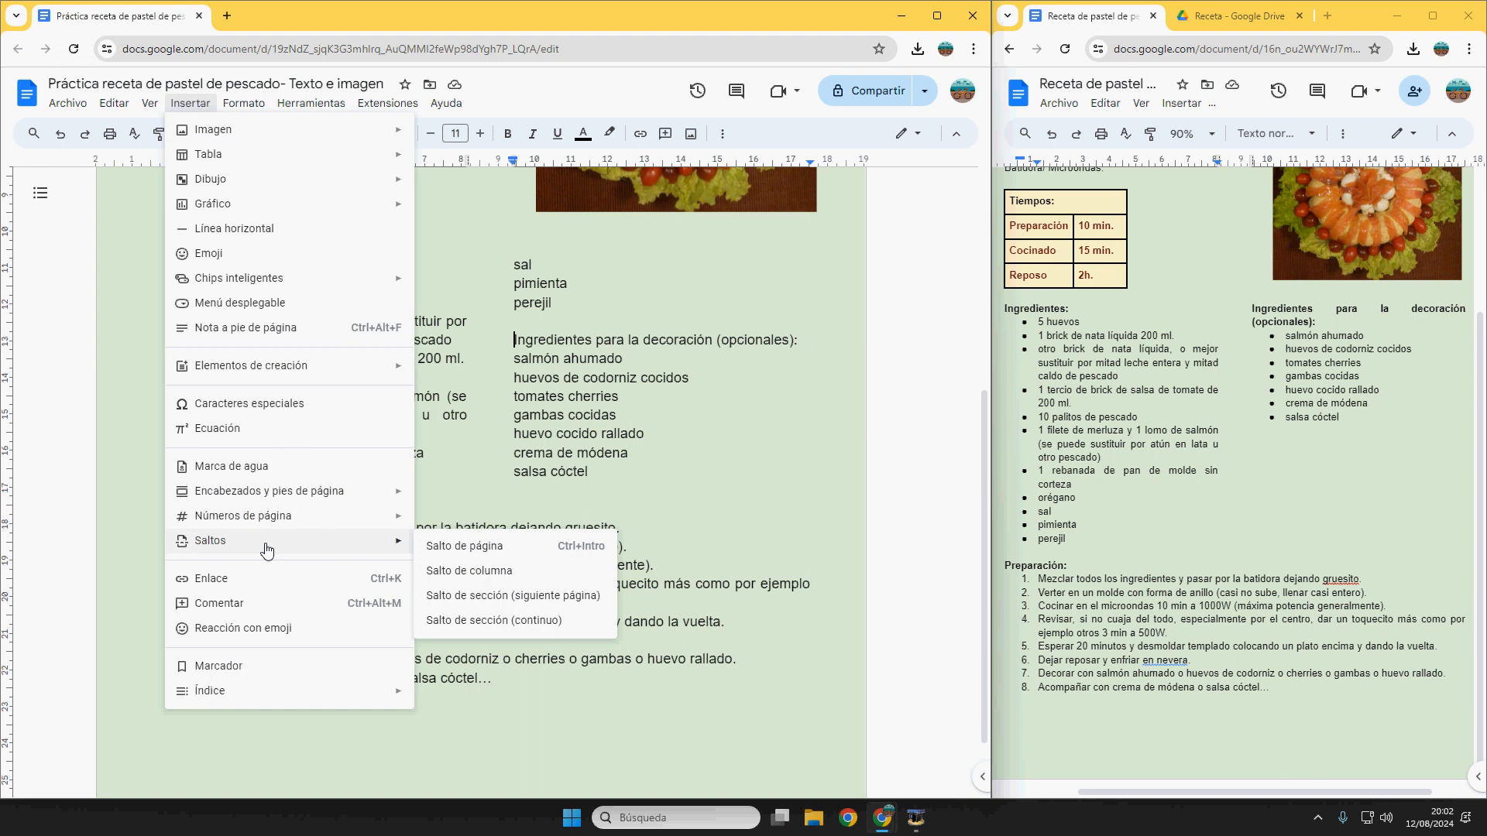
click(466, 580)
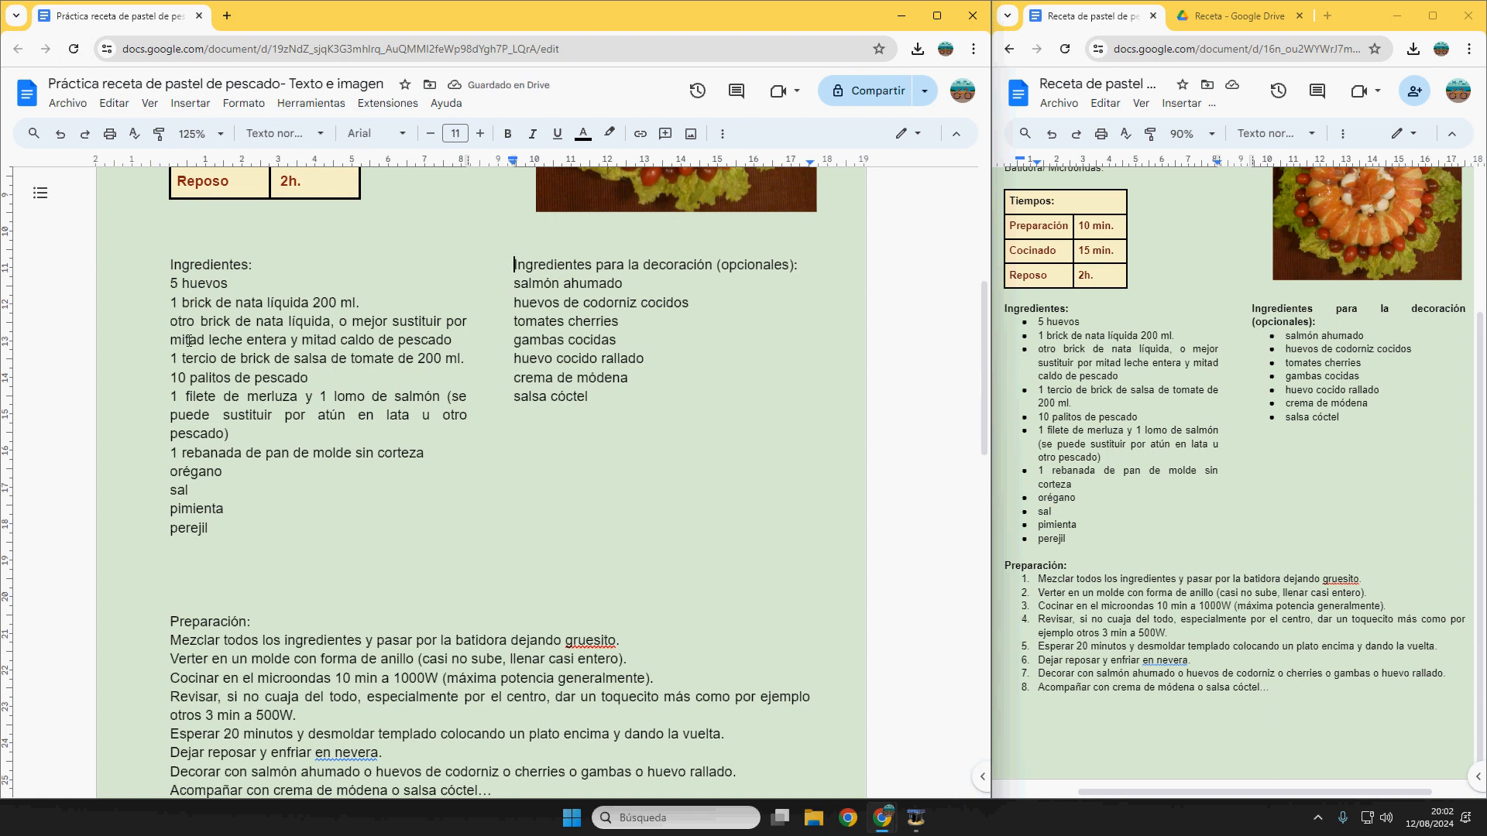
drag(463, 160, 449, 160)
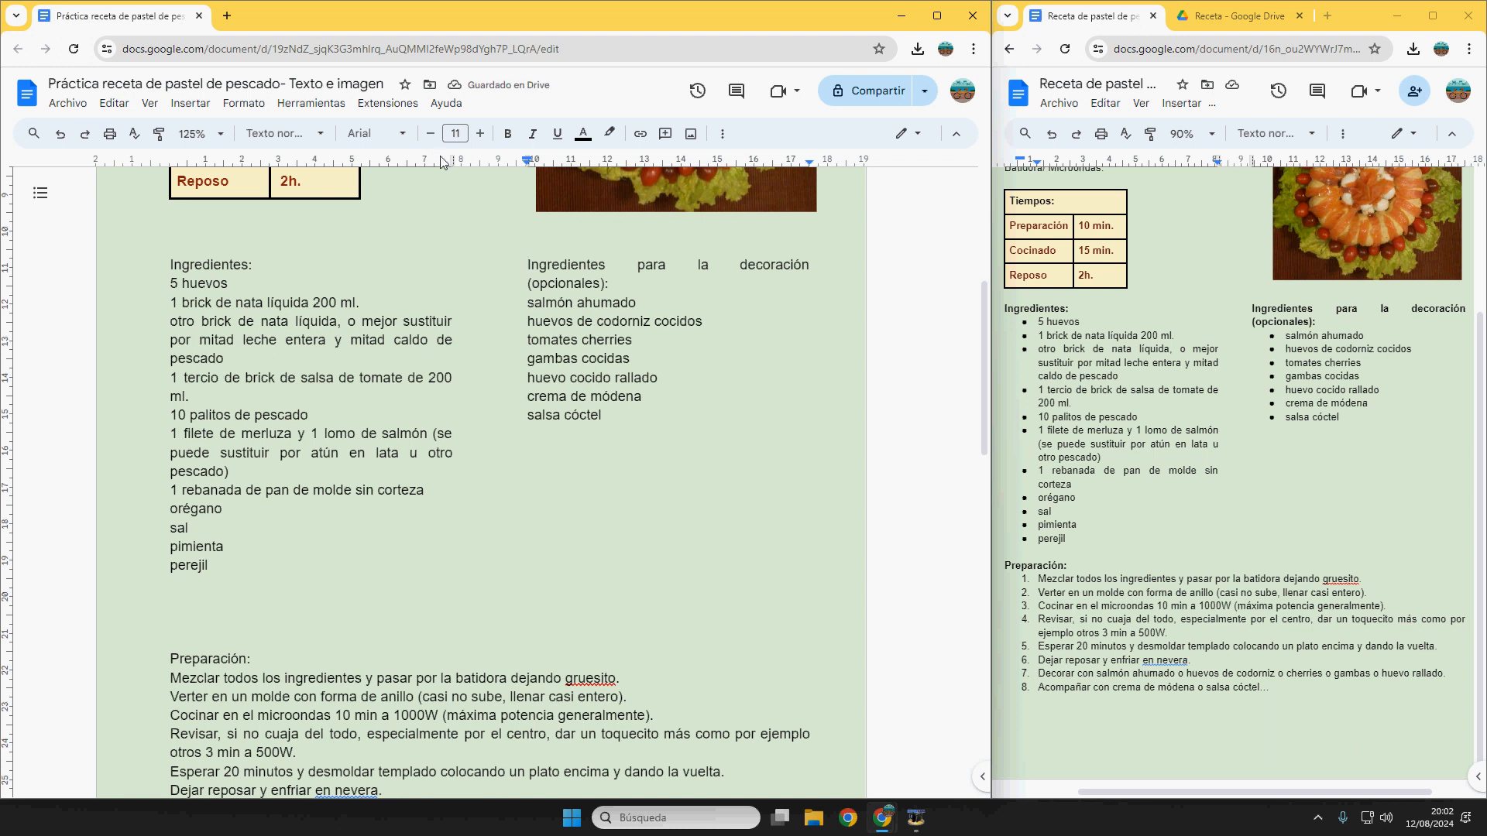
drag(451, 160, 462, 162)
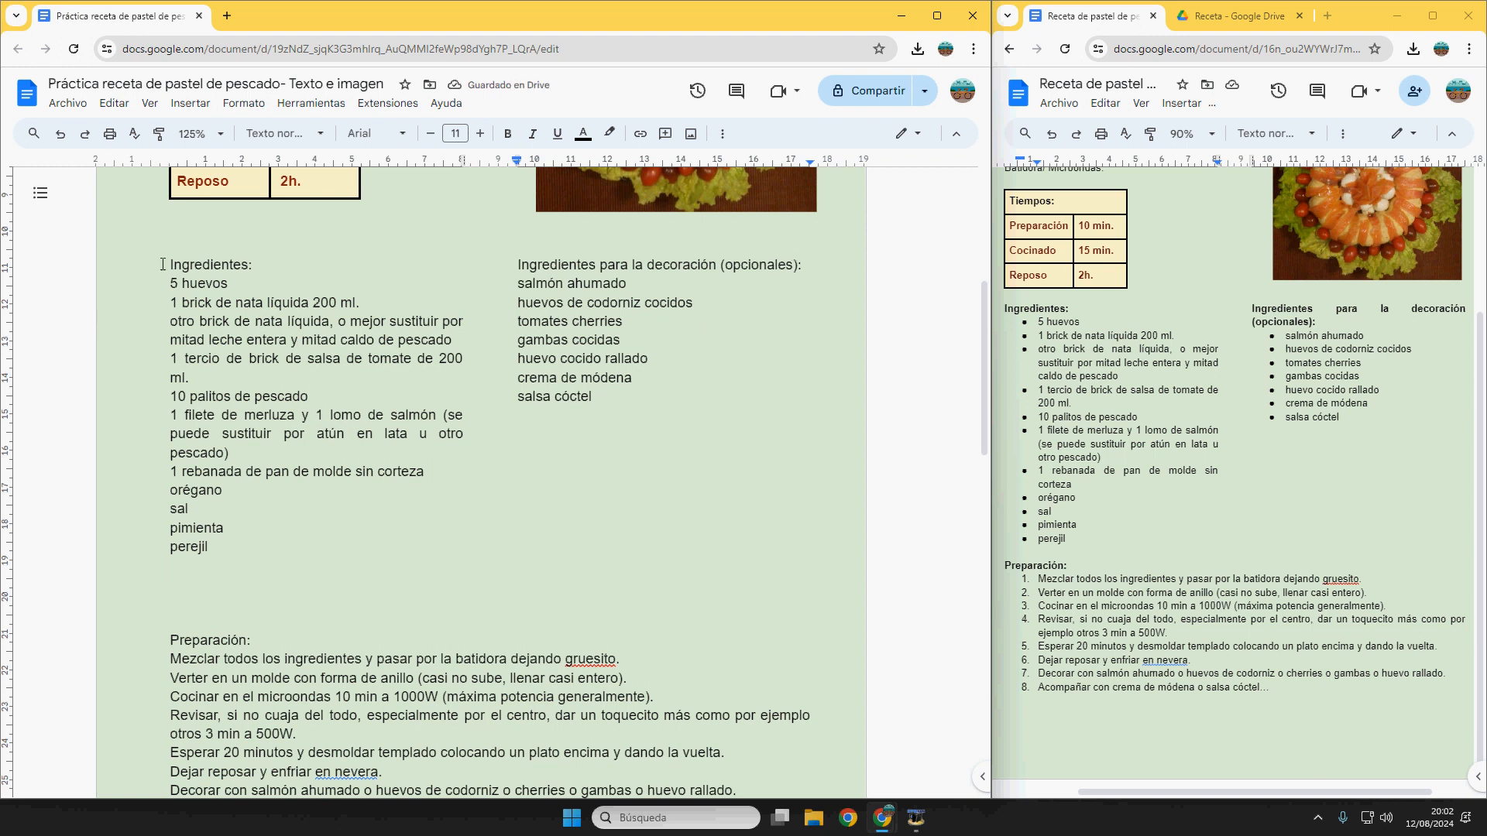
- Make the headings "Ingredientes:" and "Ingredientes para la decoración (opcionales):" bold
drag(162, 264, 260, 264)
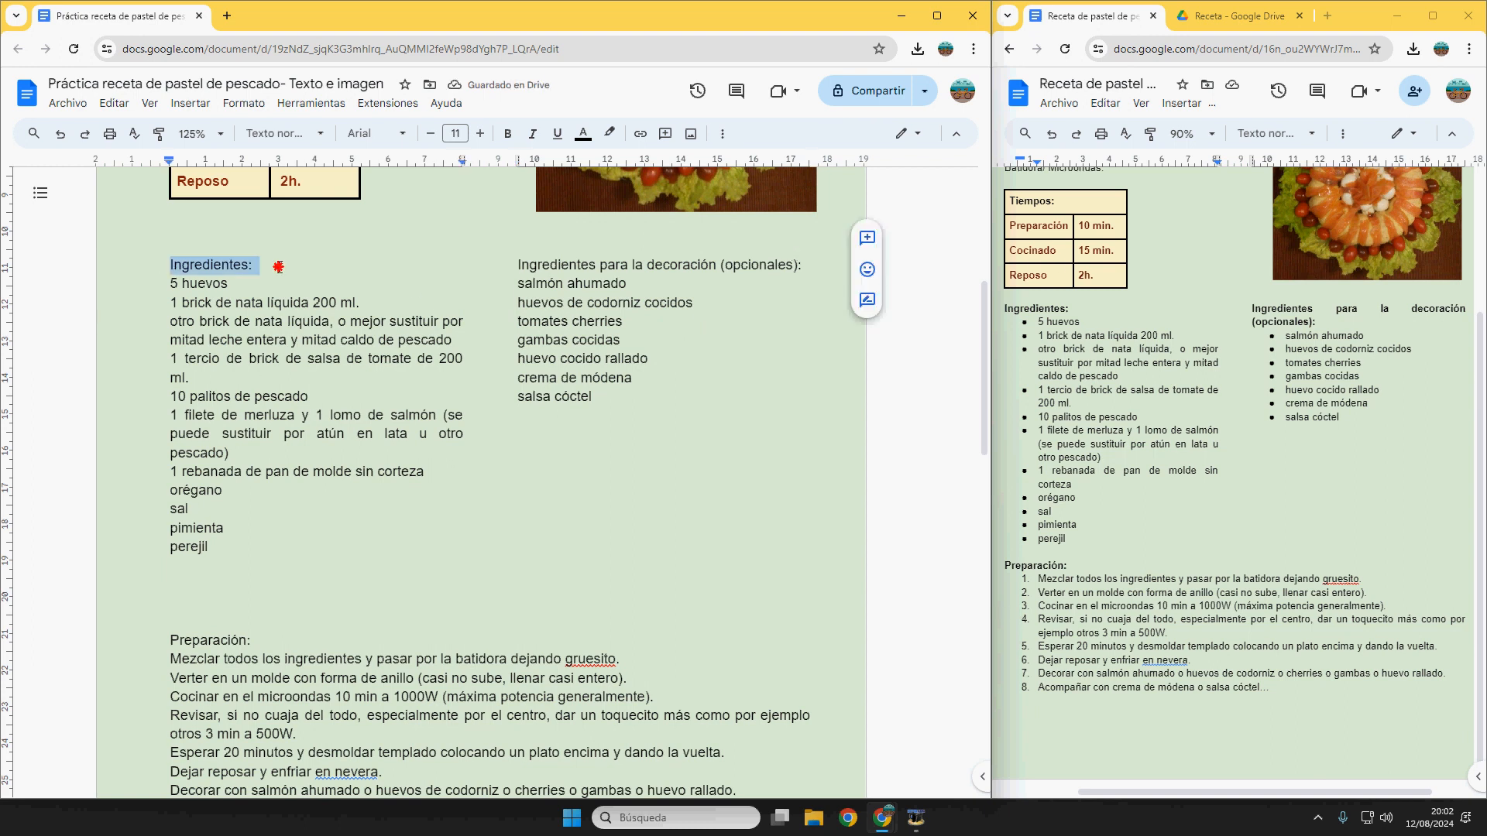
click(507, 134)
drag(516, 265, 802, 264)
click(508, 133)
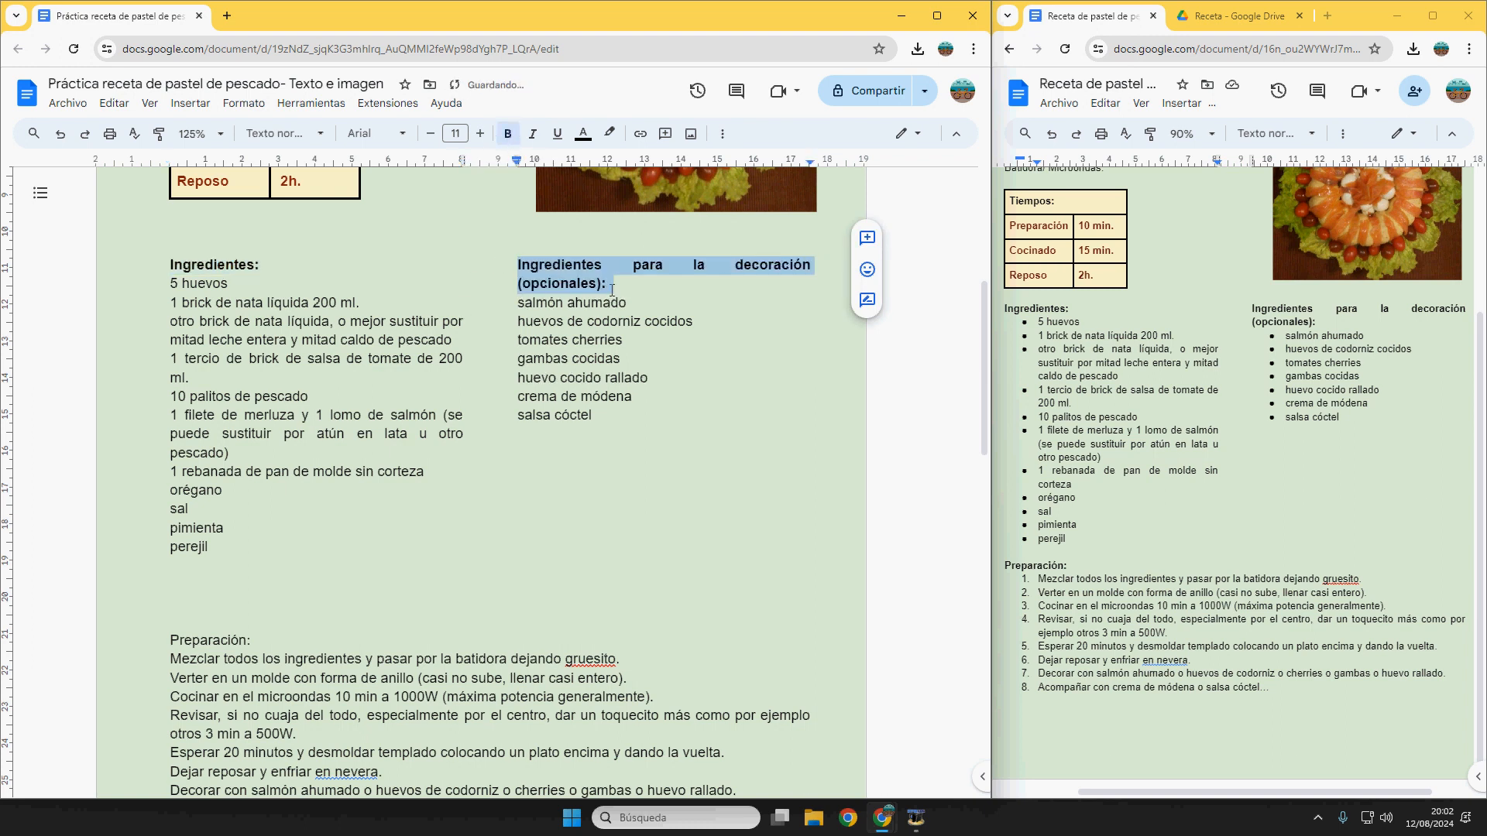
click(463, 158)
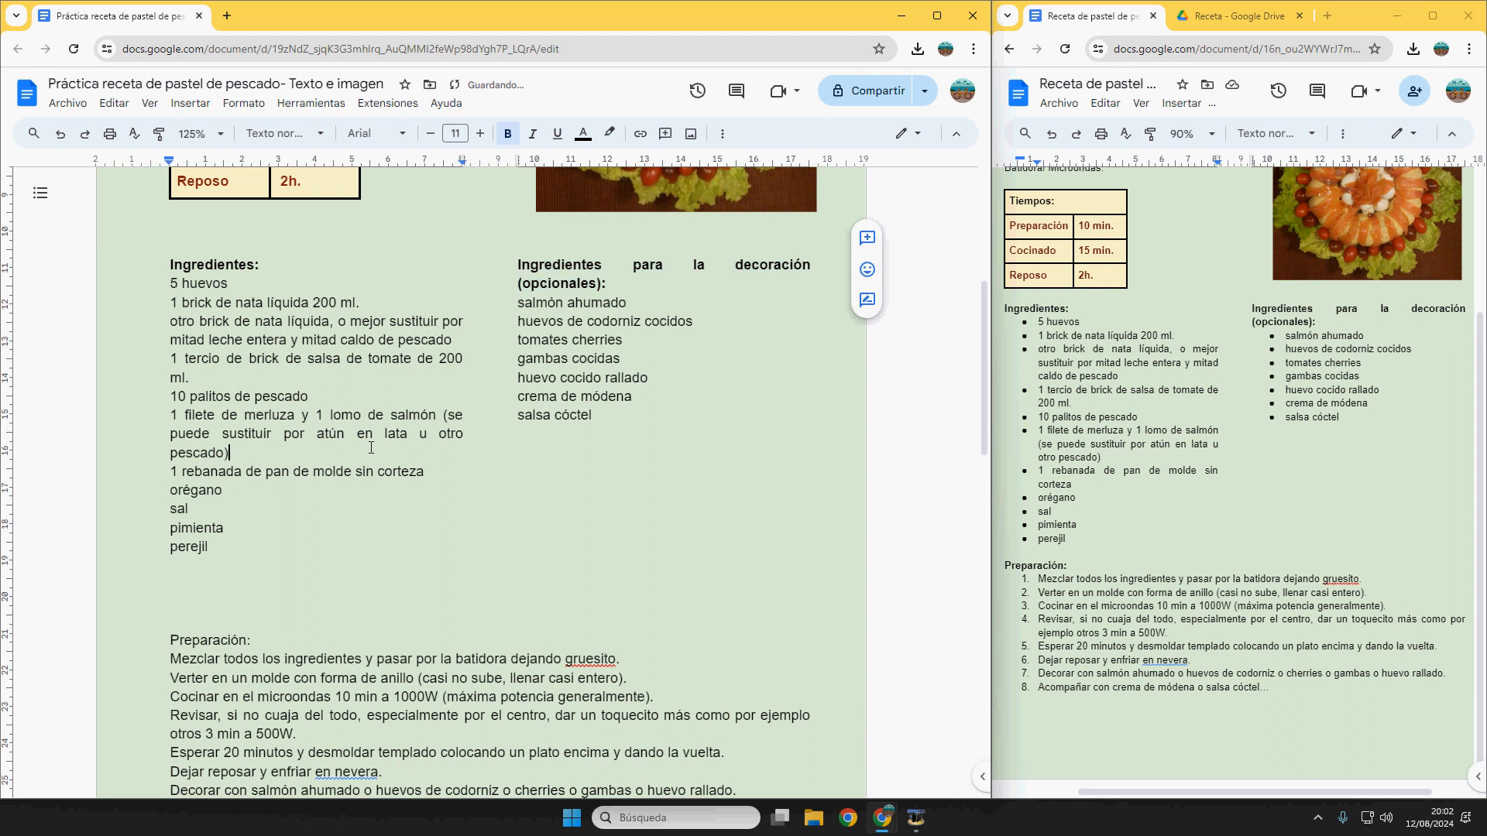
- Maximize the practice document and turn the main ingredients from "5 huevos" to "perejil" into a bulleted list
drag(211, 548, 153, 287)
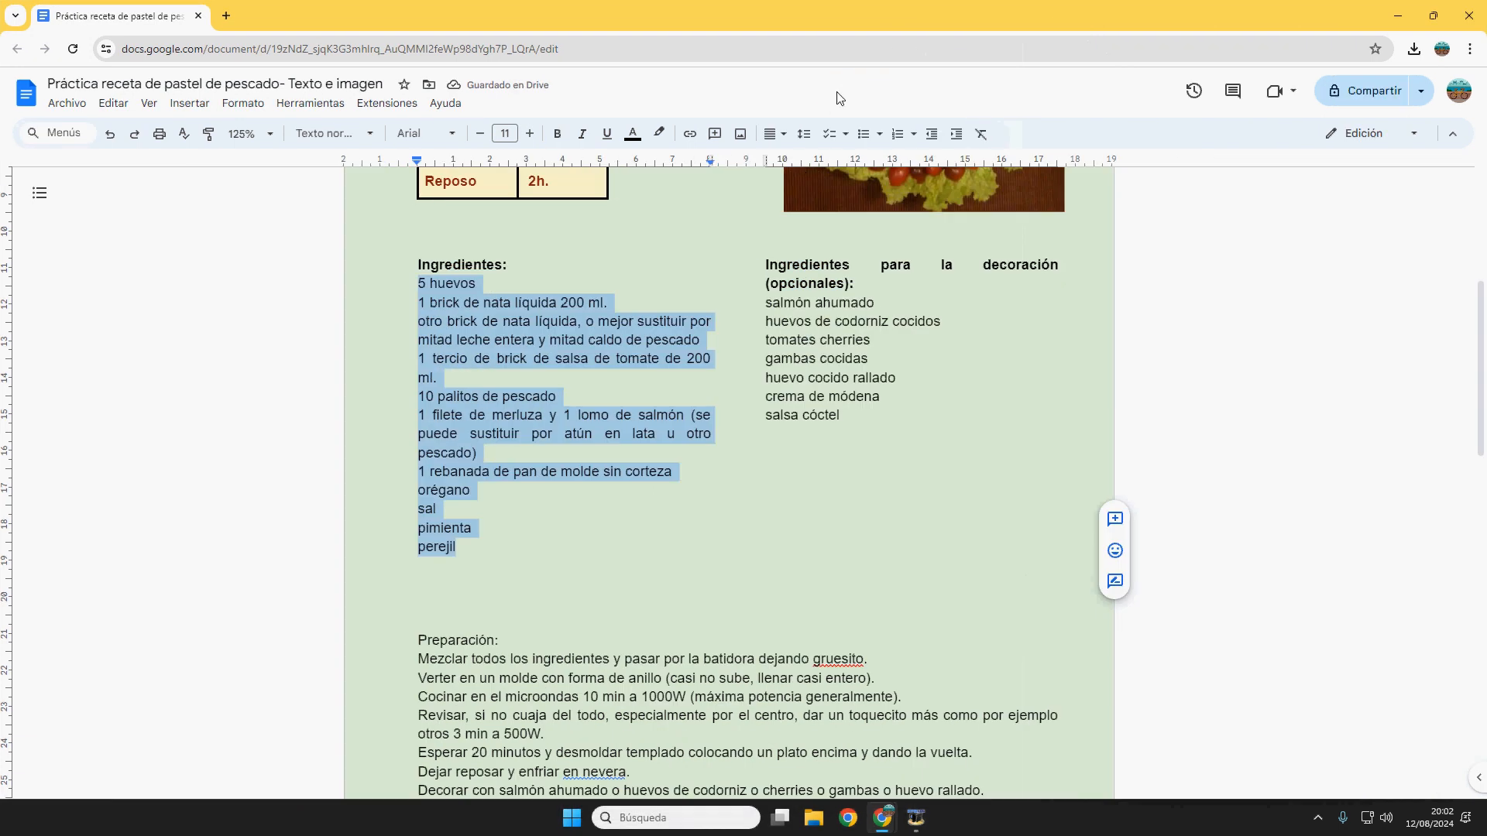
click(937, 16)
click(880, 135)
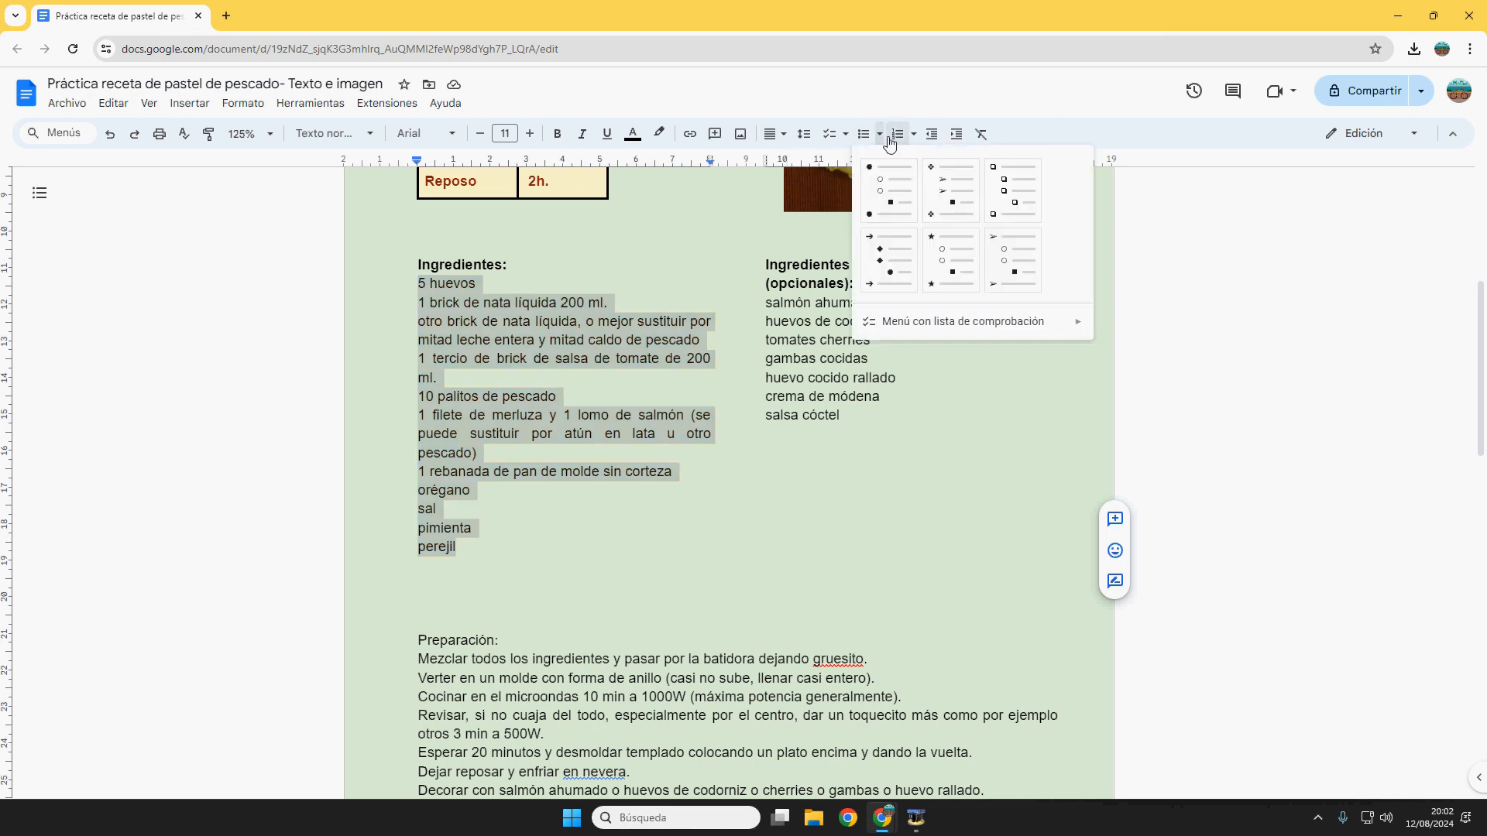
click(889, 139)
click(864, 134)
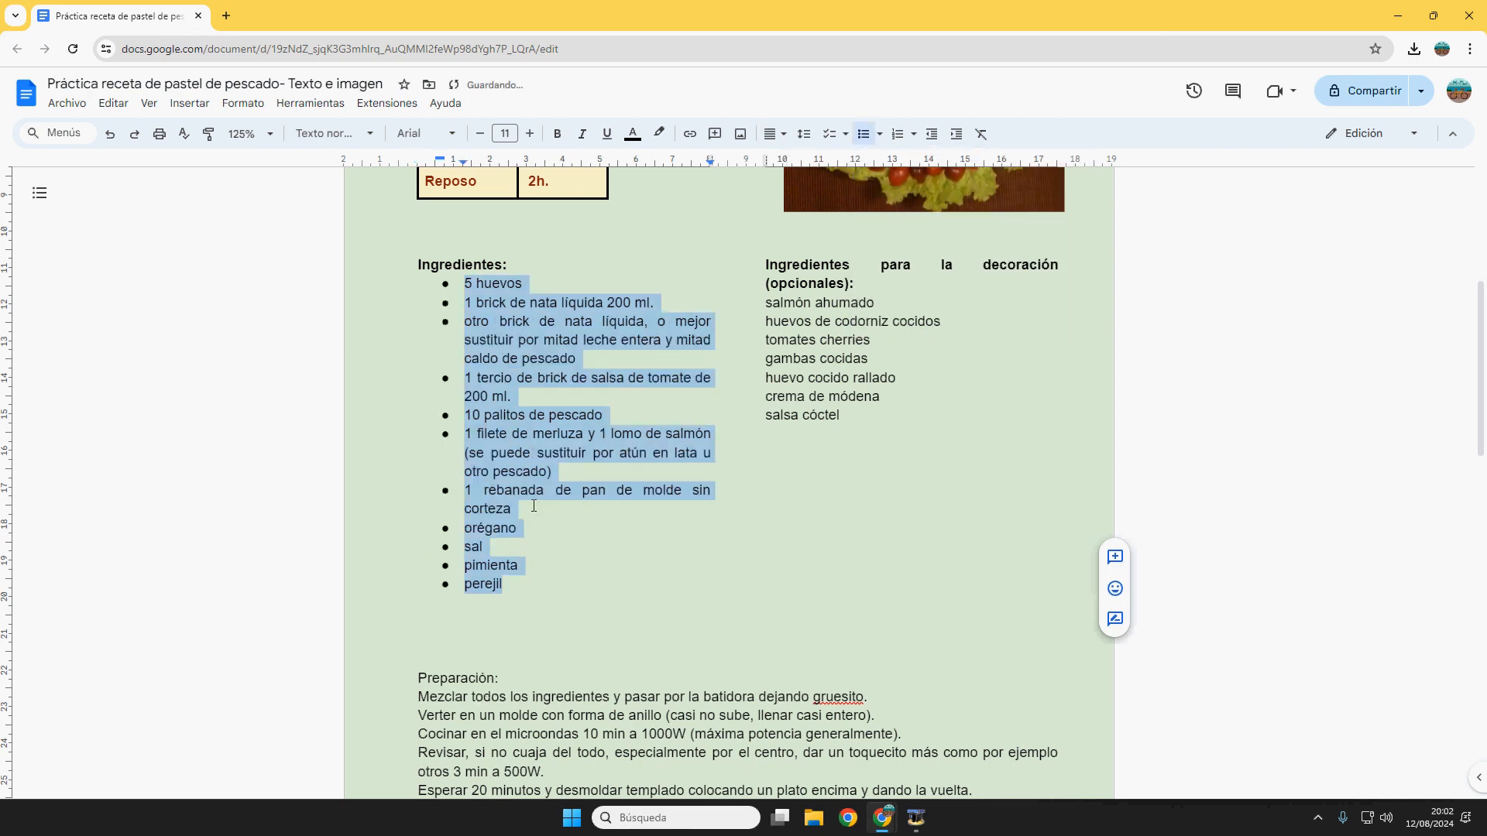
- Turn the decoration ingredients from "salmón ahumado" to "salsa cóctel" into a bulleted list and delete one blank line below the times table
drag(843, 416, 745, 302)
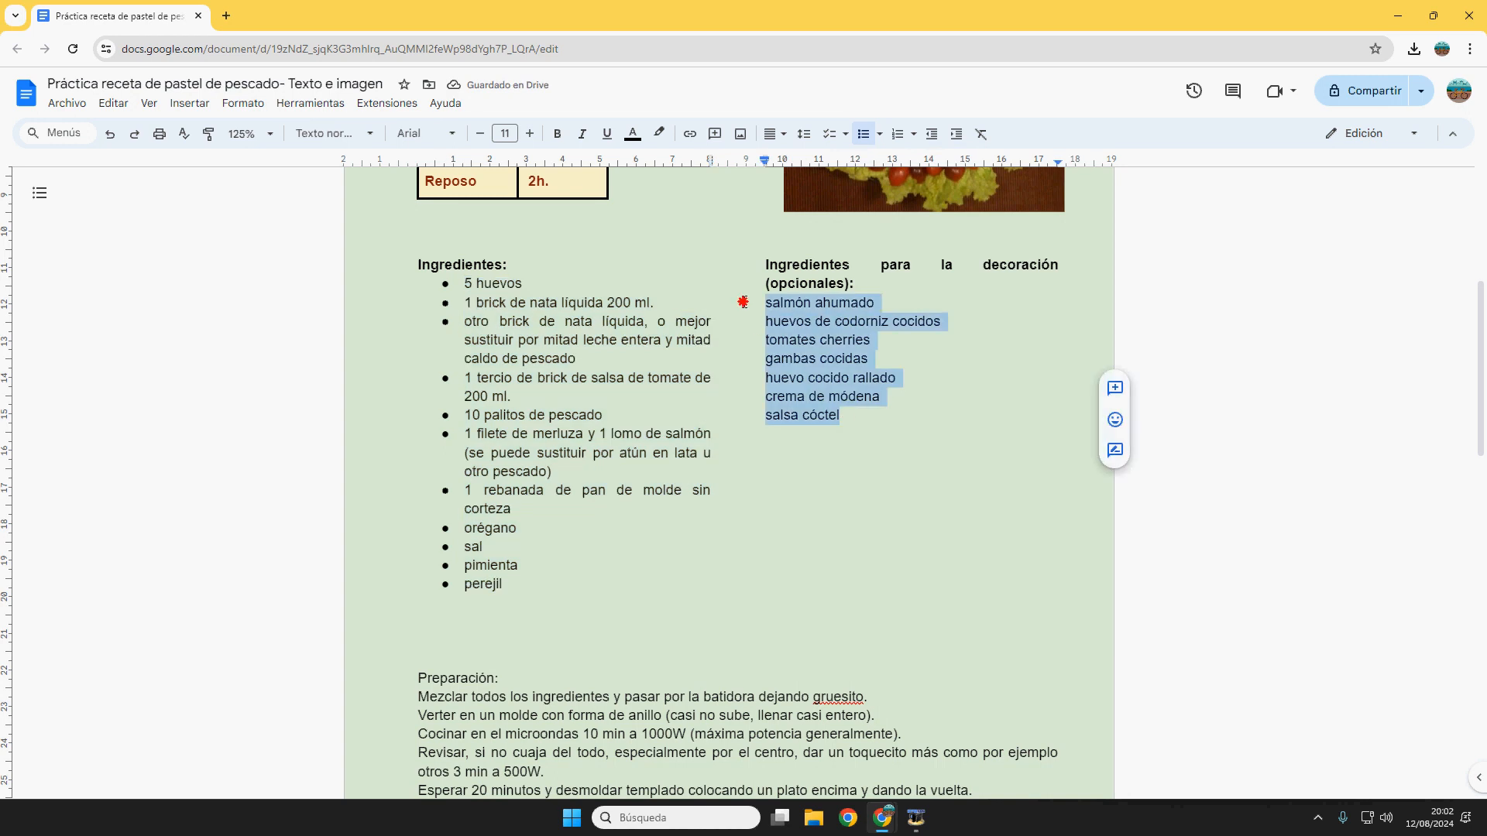
click(862, 134)
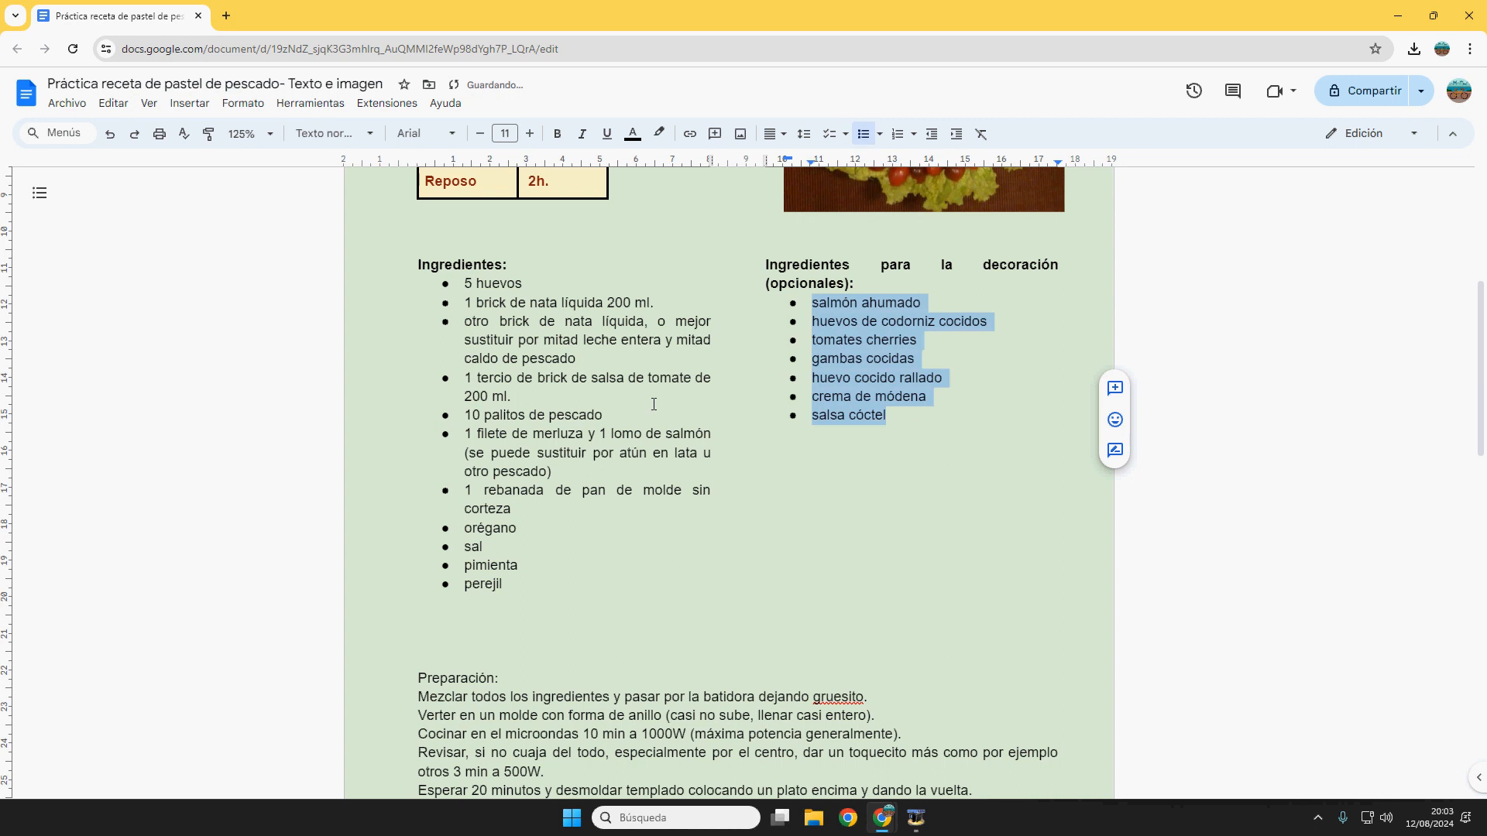
scroll(570, 280, up, 3)
click(534, 453)
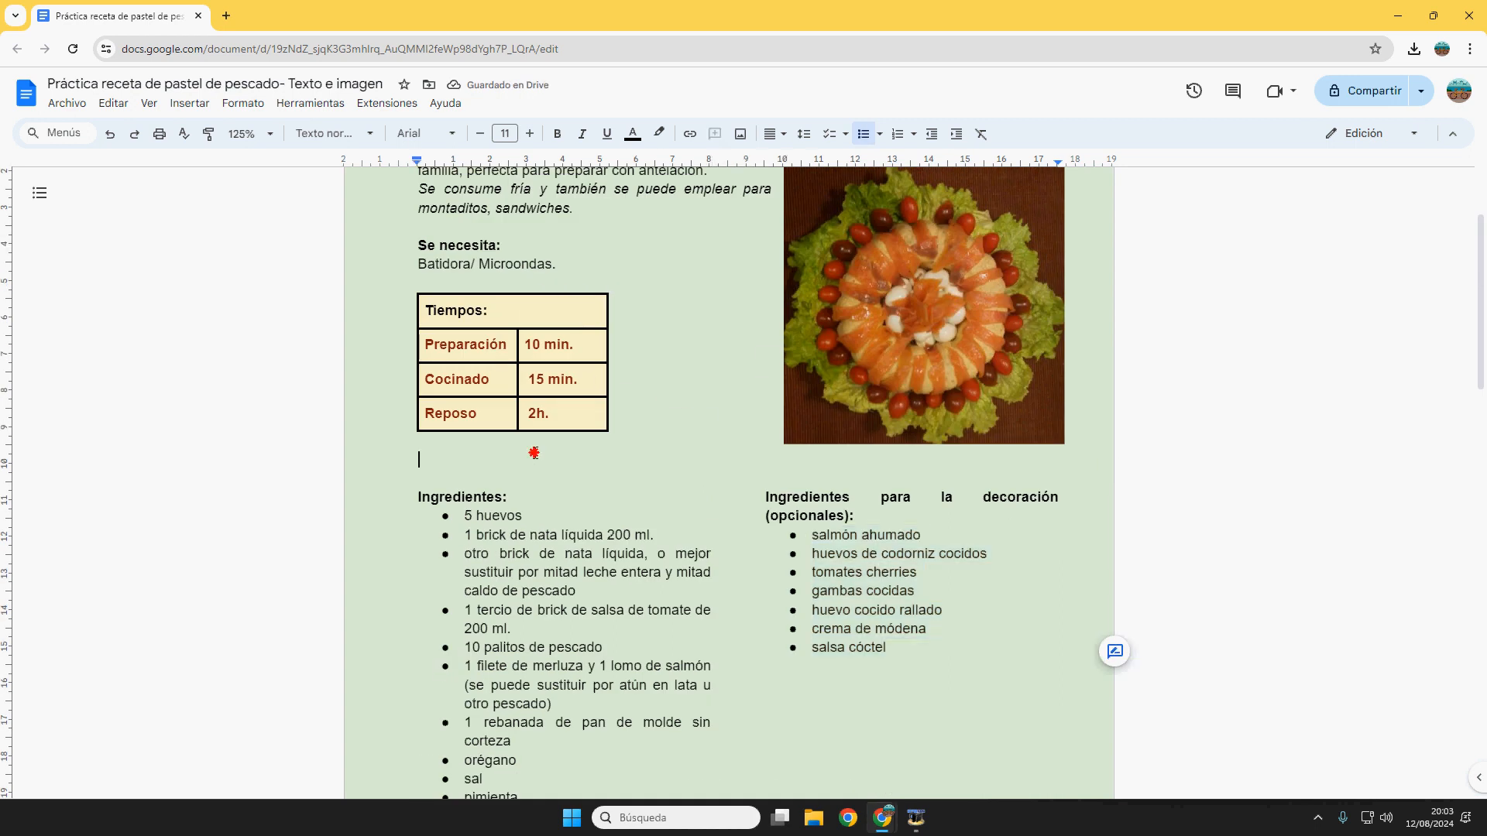
key(Delete)
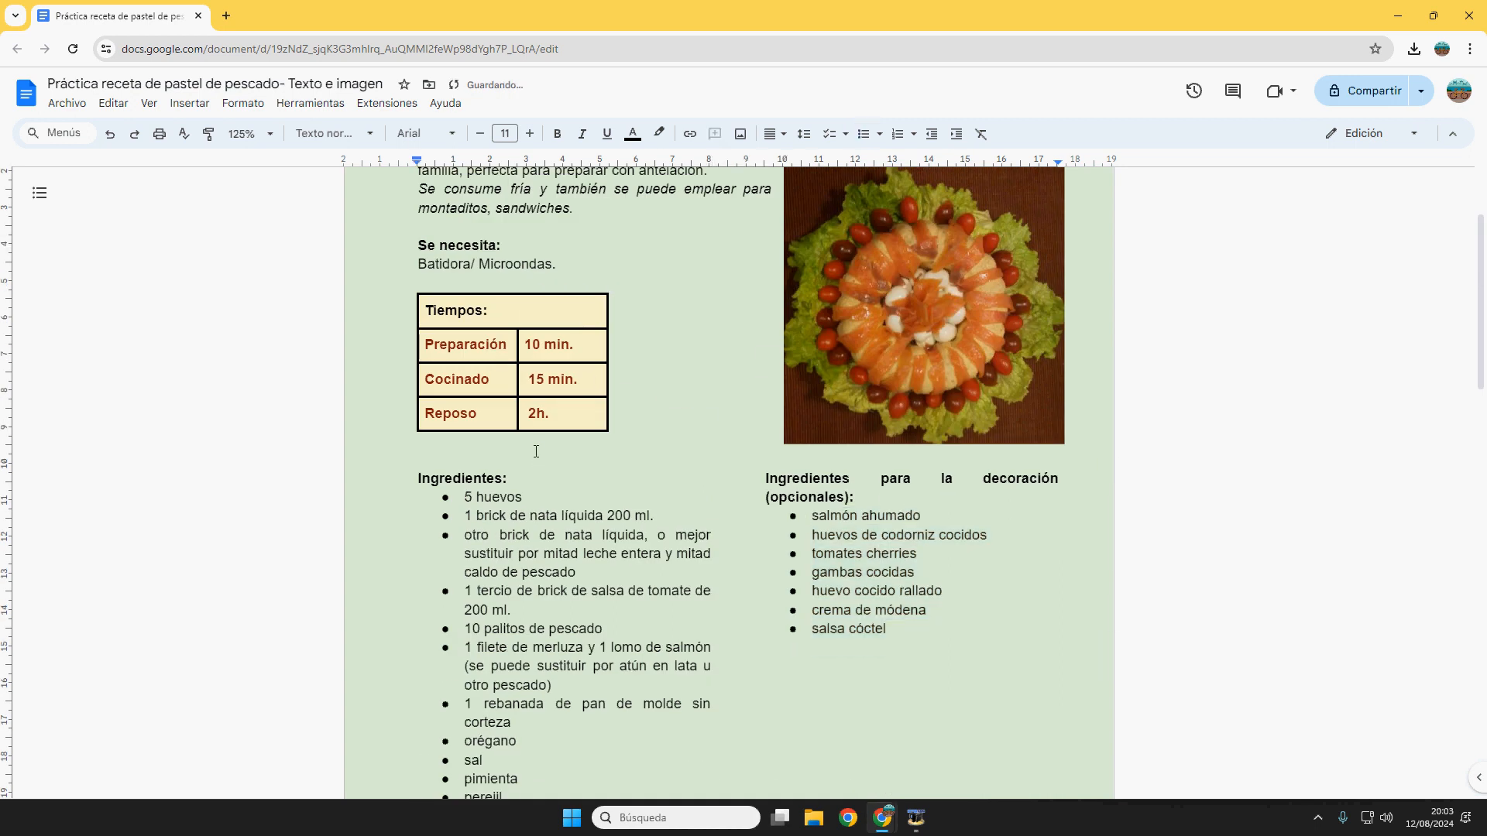
- Try to delete the blank lines between "perejil" and "Preparación:", and undo the deletion
scroll(536, 451, down, 4)
click(426, 507)
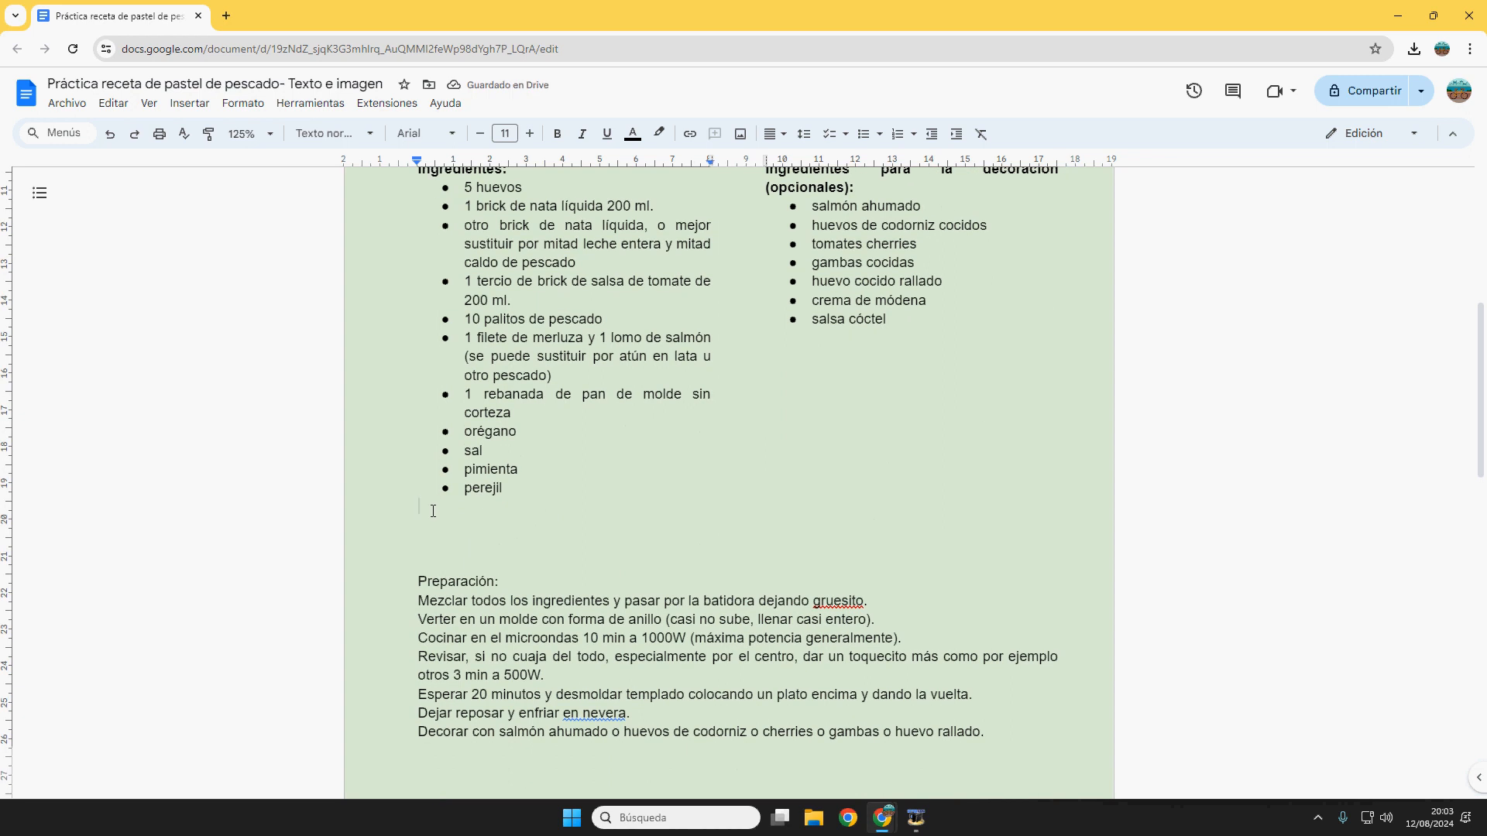
key(Delete)
key(Delete)
key(Delete)
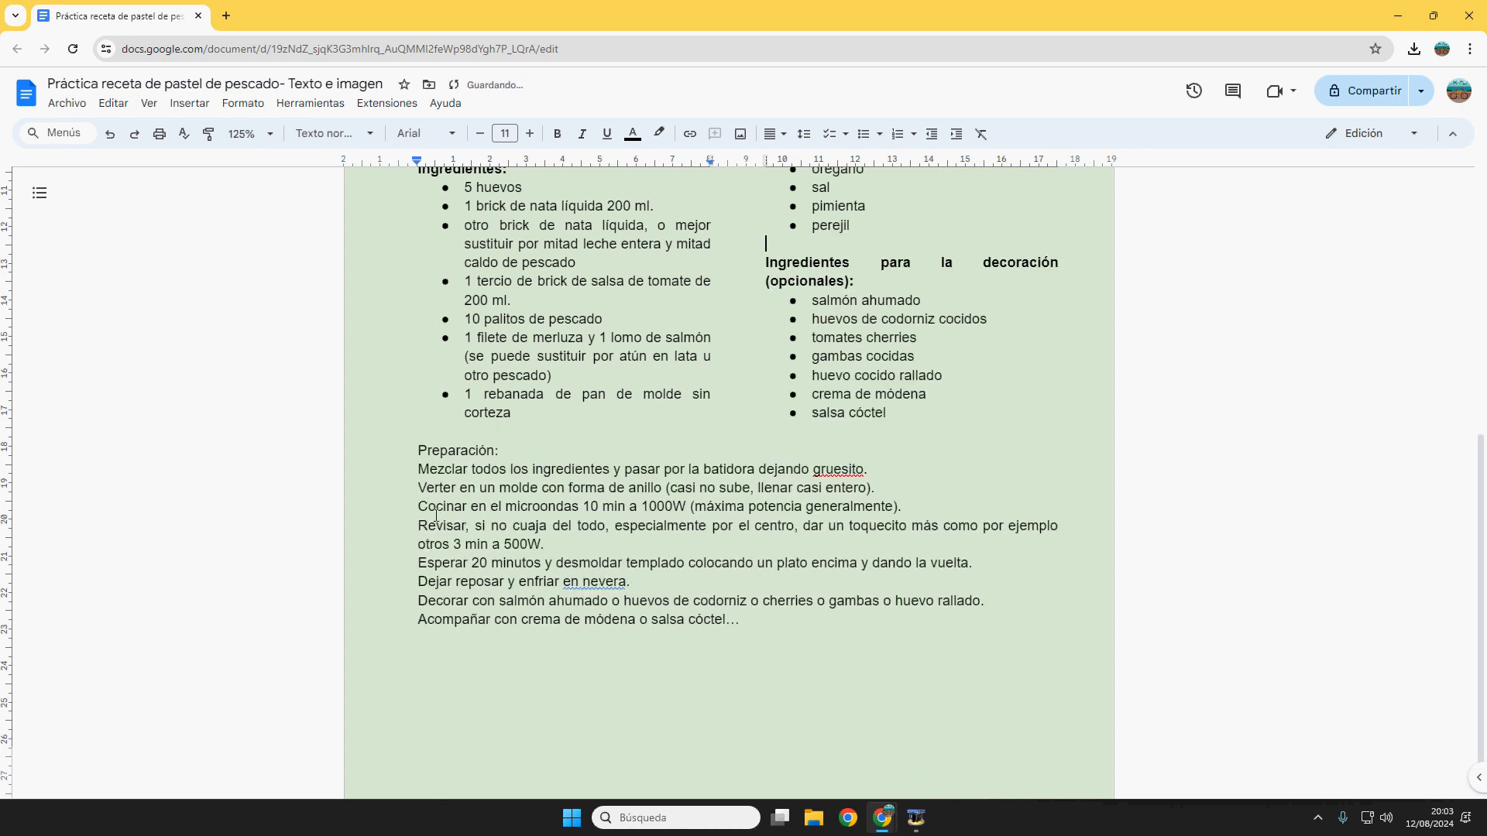
key(ctrl+z)
- Show the non-printing characters in the practice document
click(422, 564)
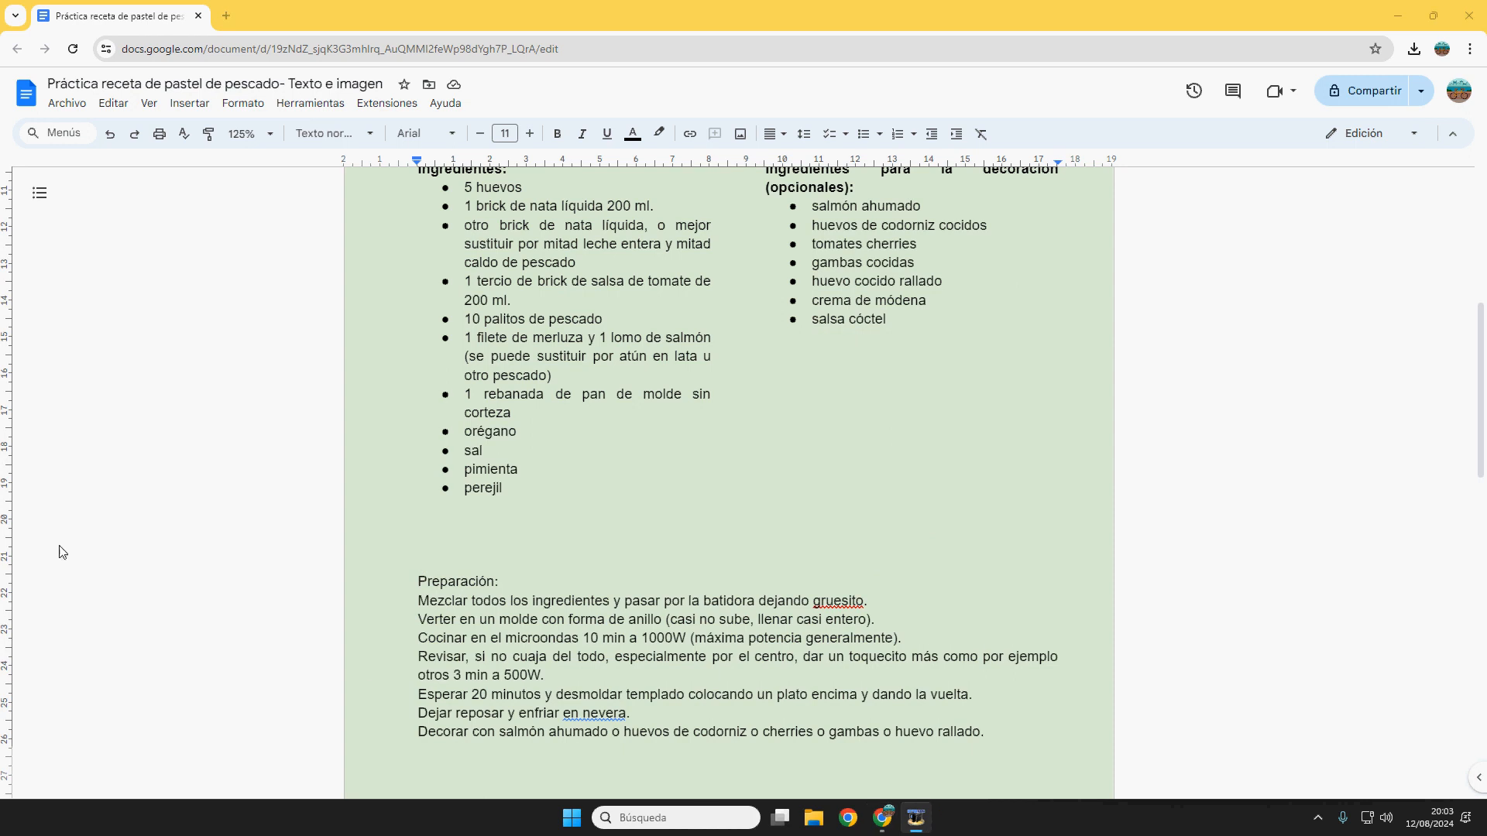
click(151, 105)
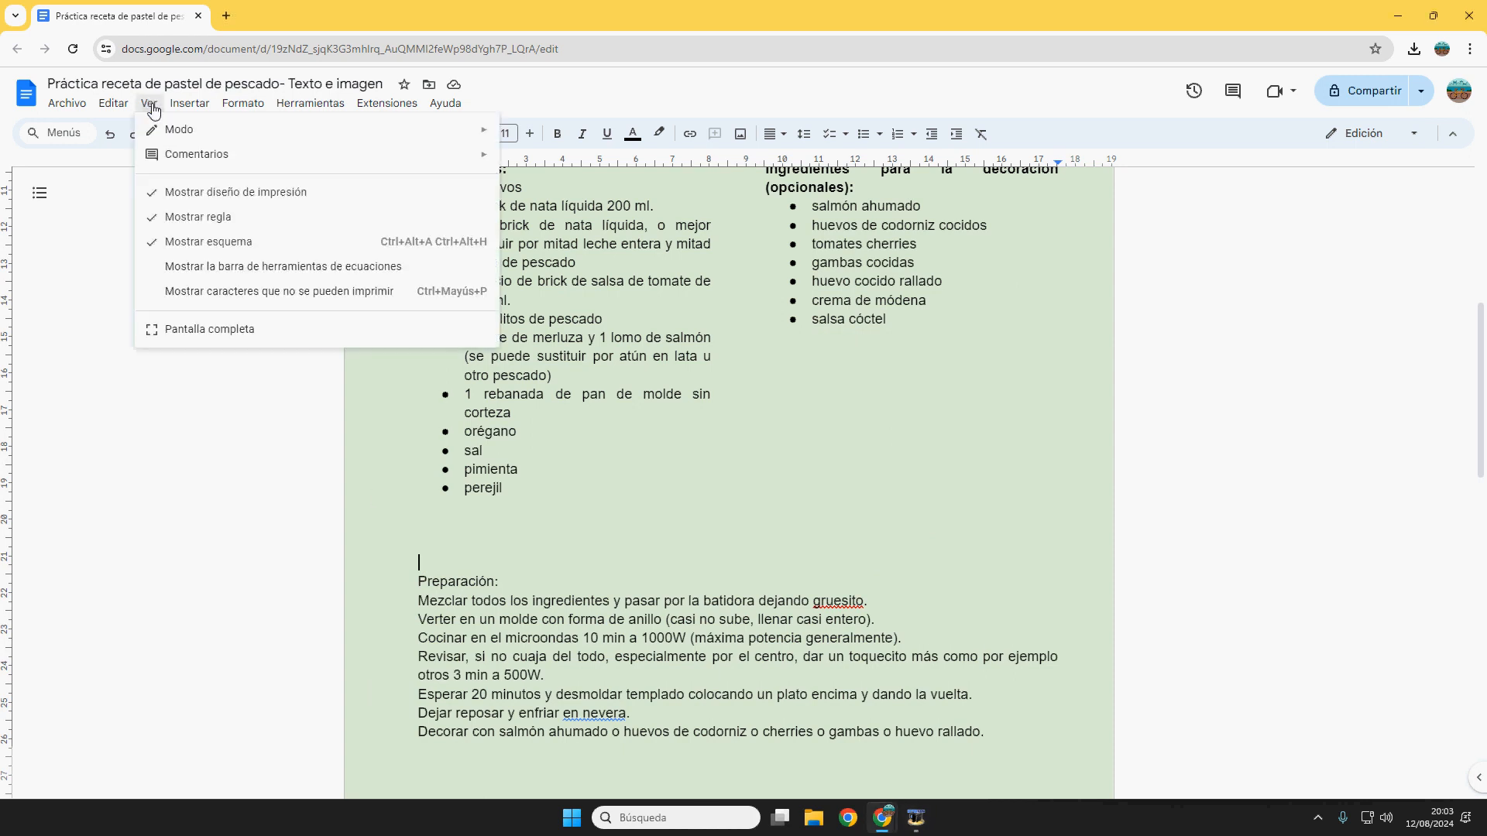
mouse_move(174, 139)
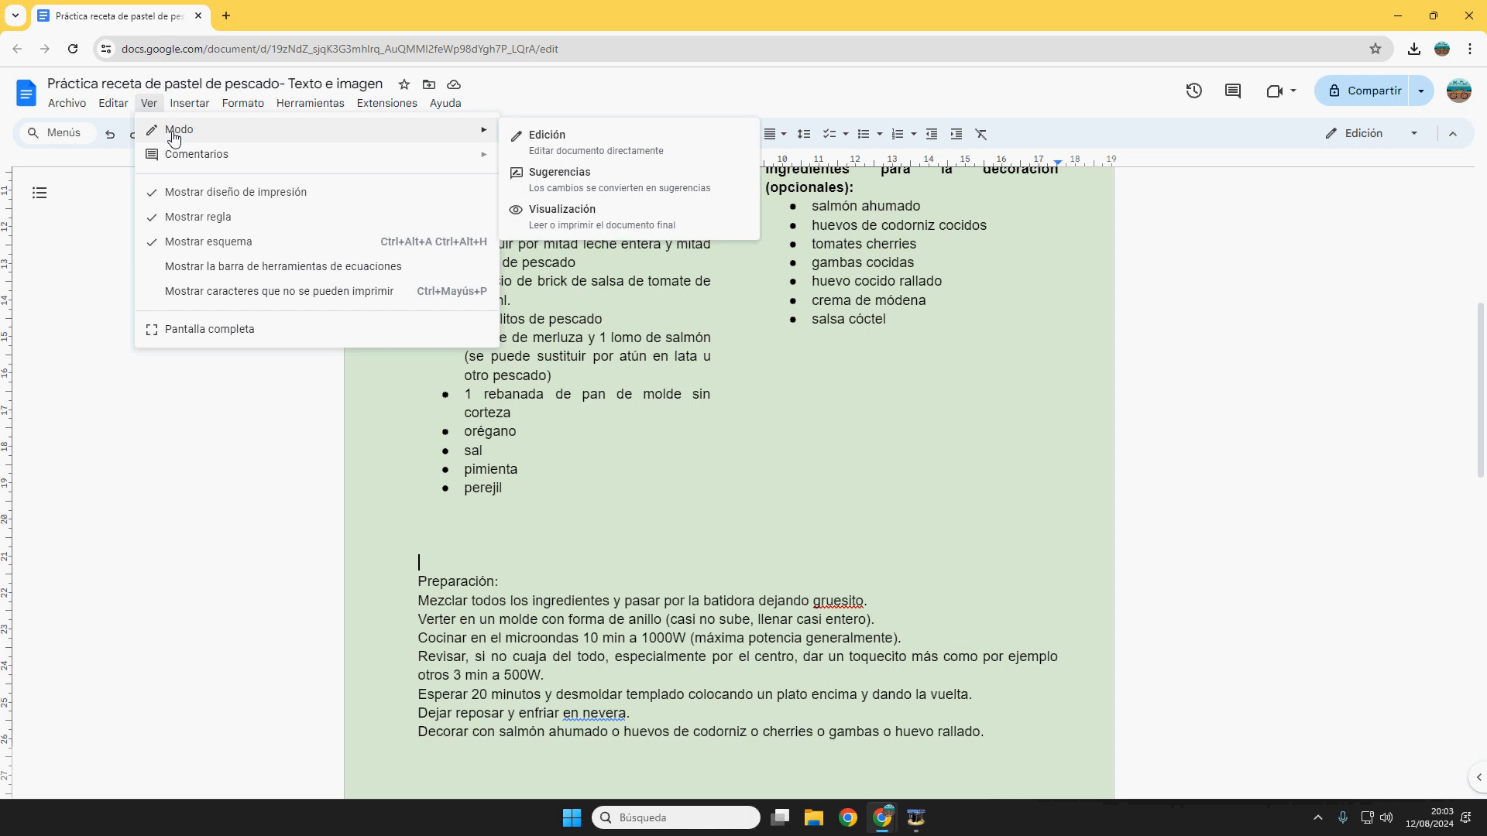
click(216, 295)
- Delete the two empty paragraphs between "perejil" and the column break, and the empty paragraph before "Preparación:"
click(459, 534)
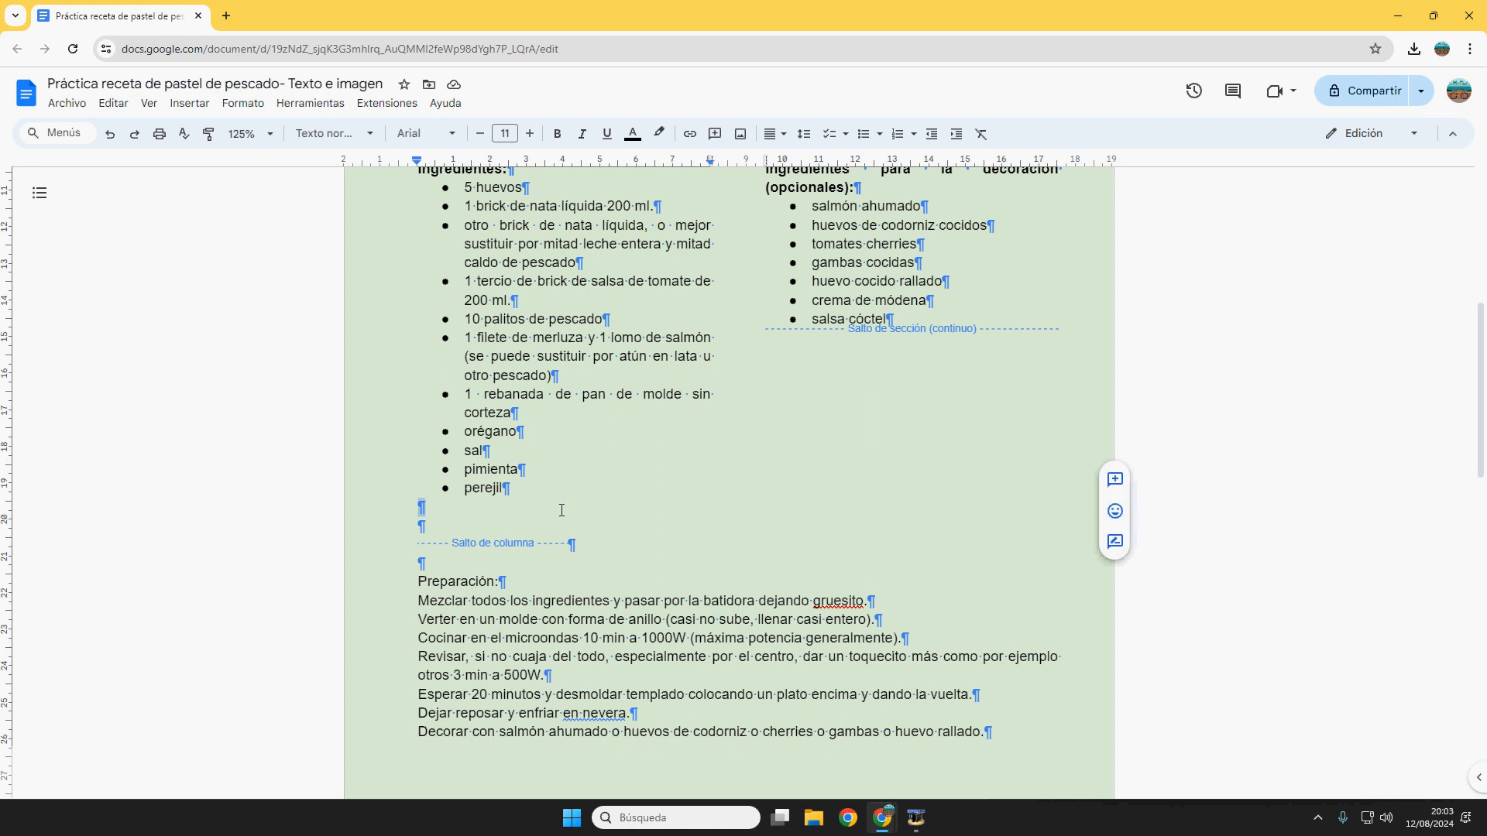
scroll(893, 323, up, 2)
scroll(893, 323, up, 1)
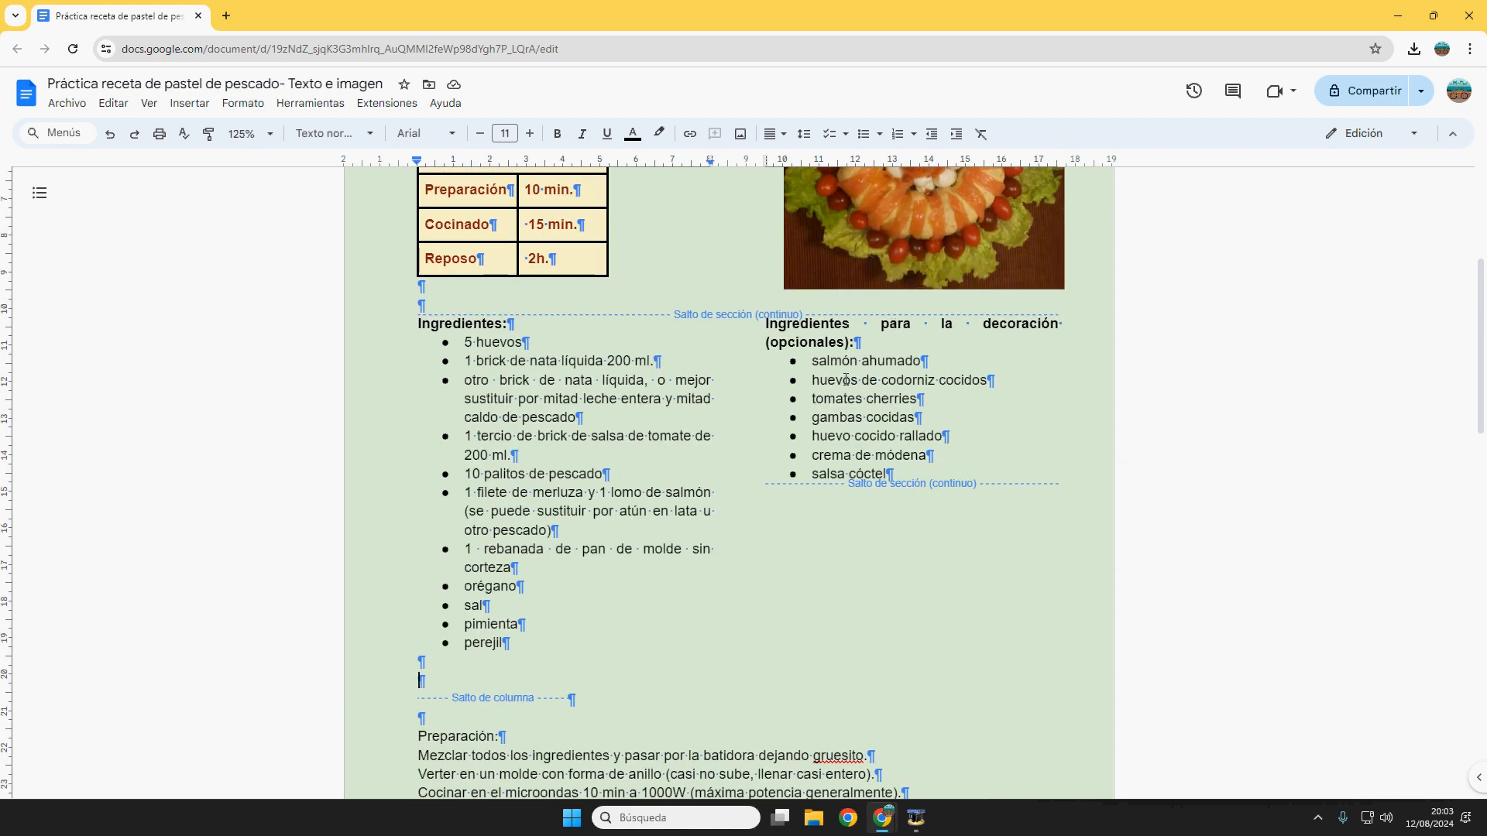
scroll(620, 617, down, 3)
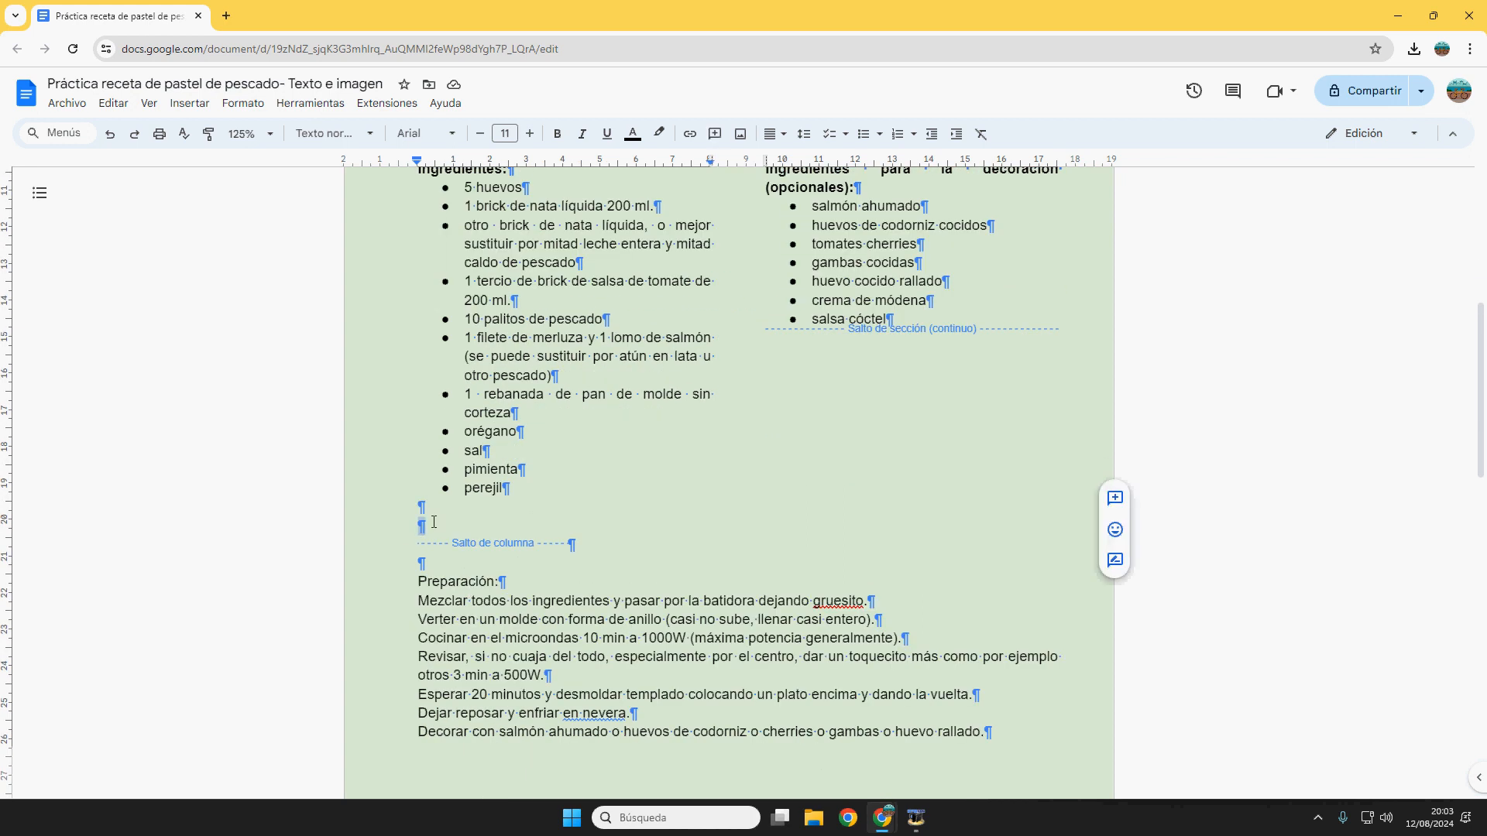
key(Delete)
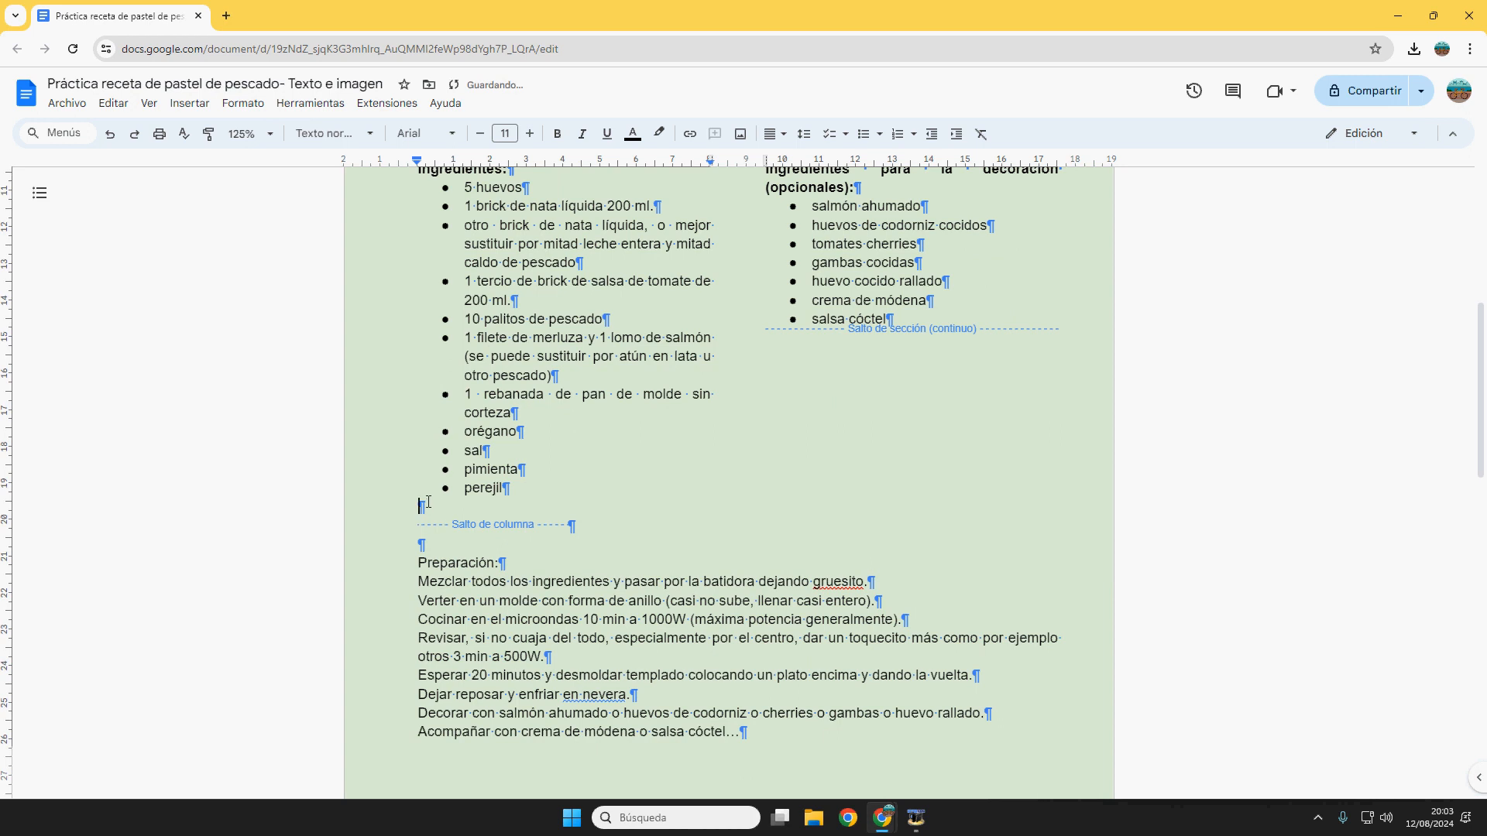
key(BackSpace)
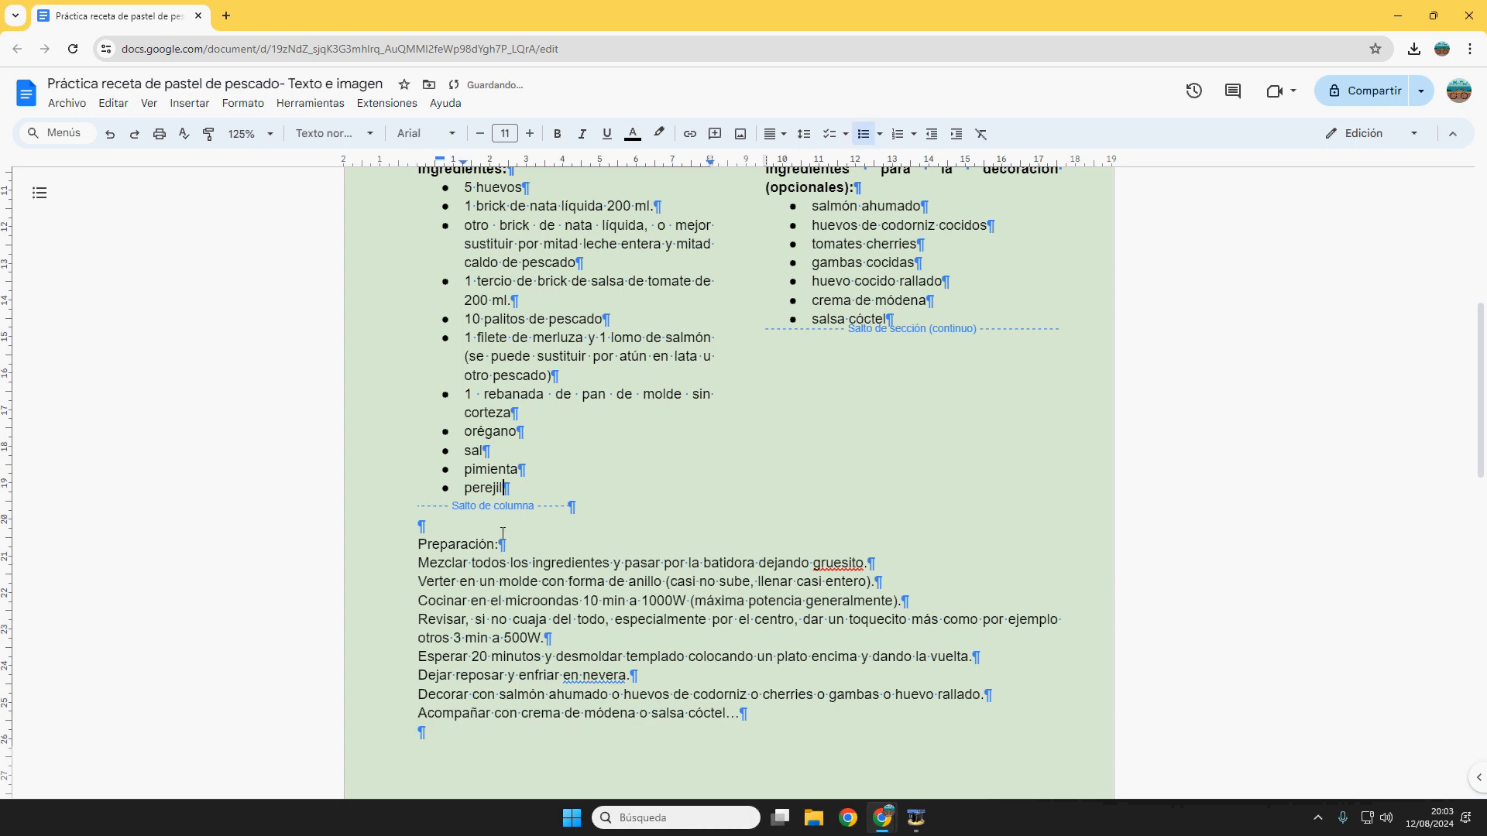
click(457, 526)
key(Delete)
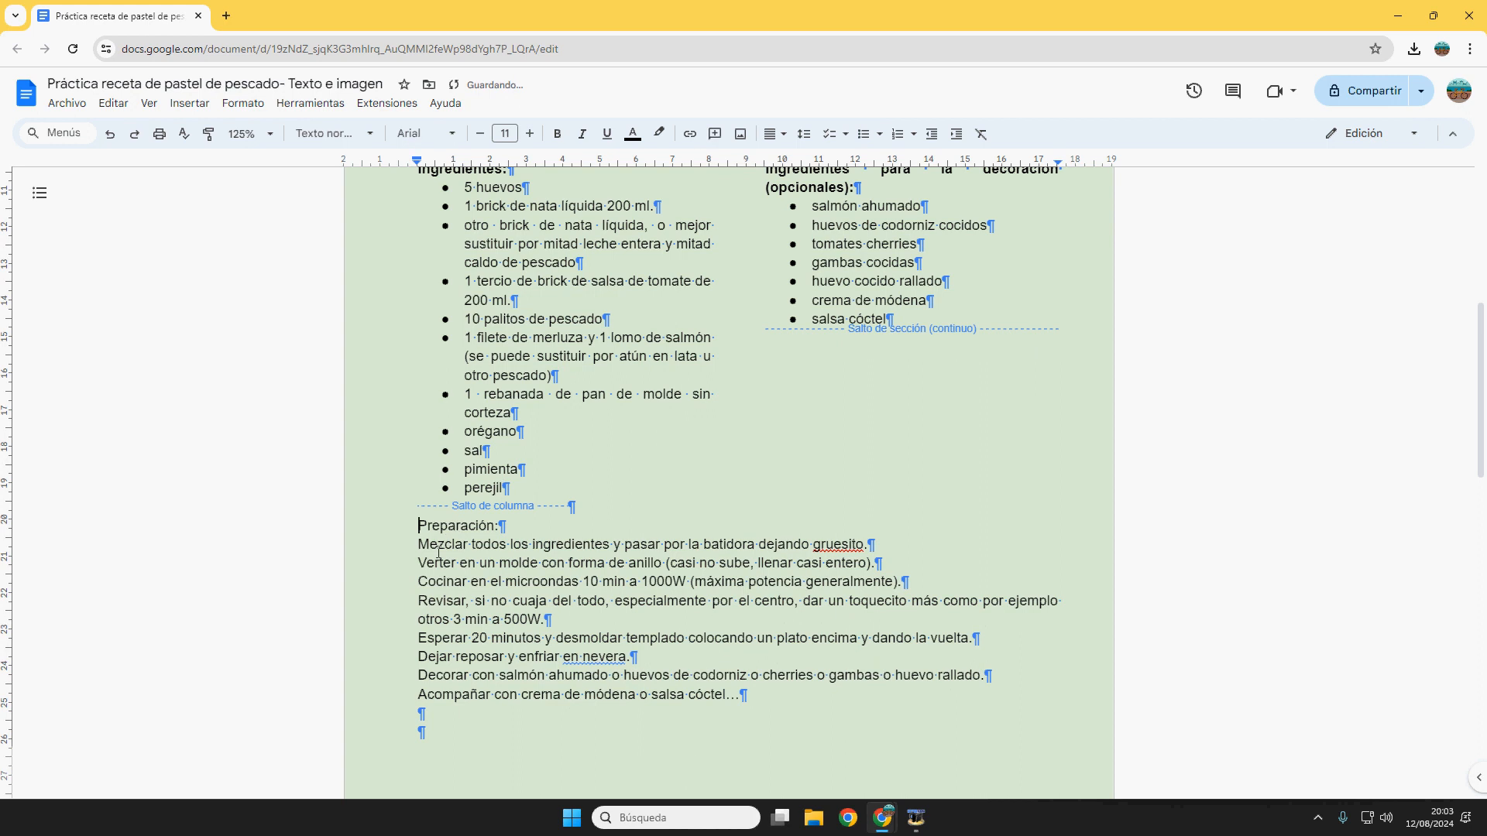
- Hide the non-printing characters in the practice document again
click(149, 104)
click(845, 319)
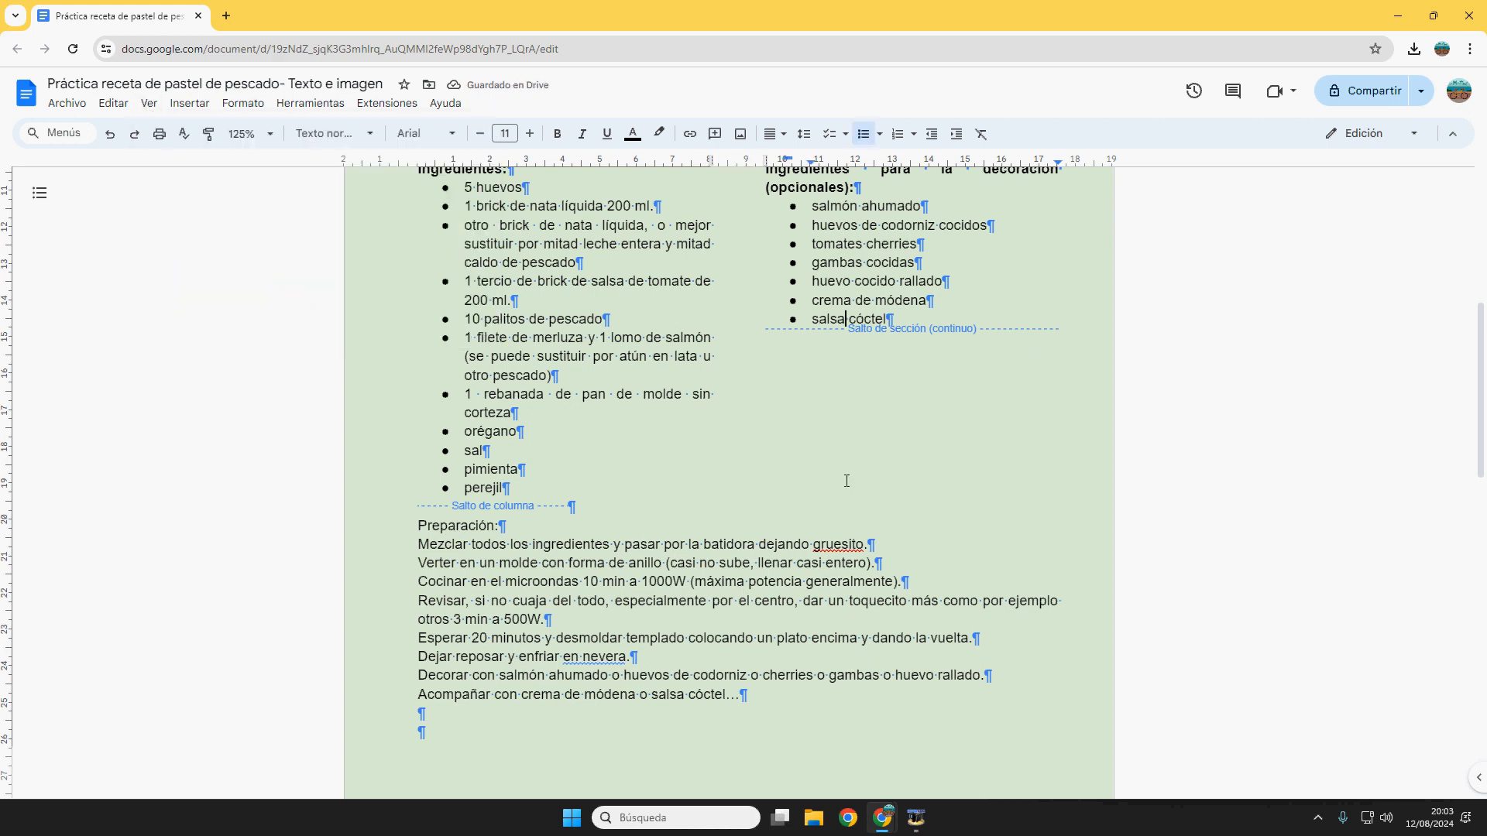
scroll(642, 477, up, 4)
scroll(641, 477, up, 2)
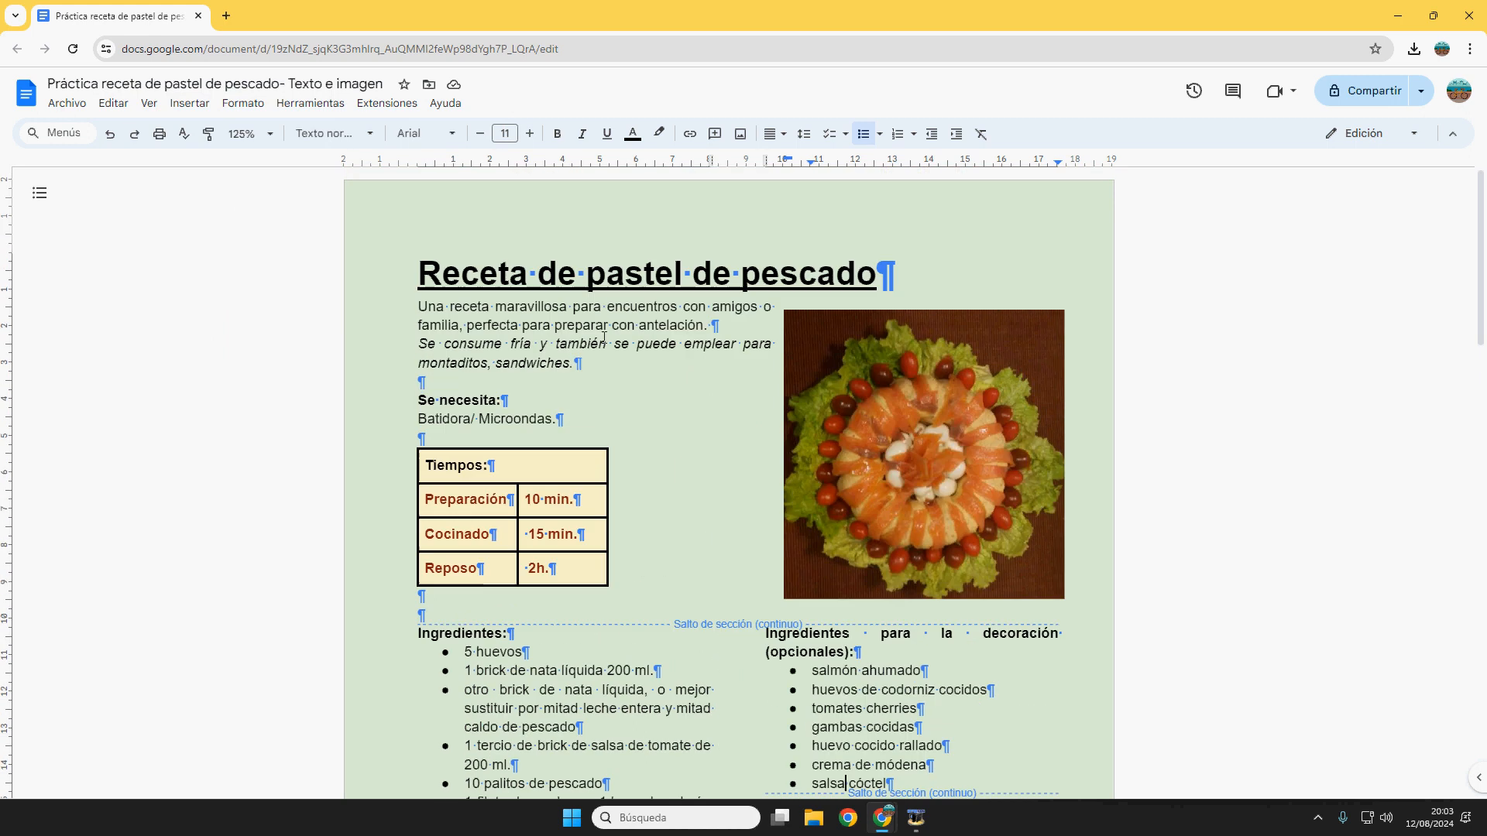
click(149, 104)
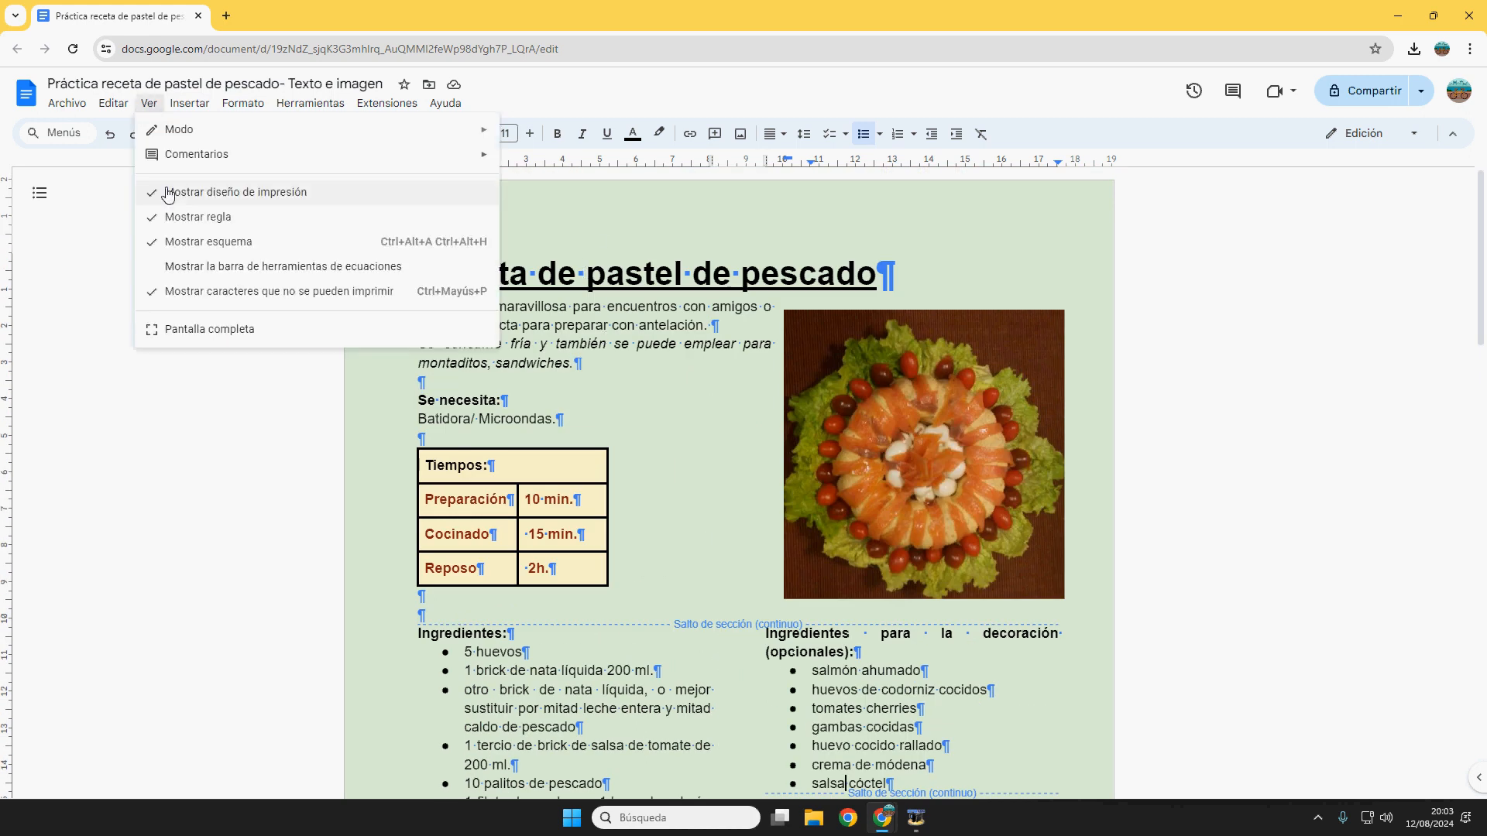
click(203, 293)
- Make the heading "Preparación:" bold
scroll(585, 459, down, 8)
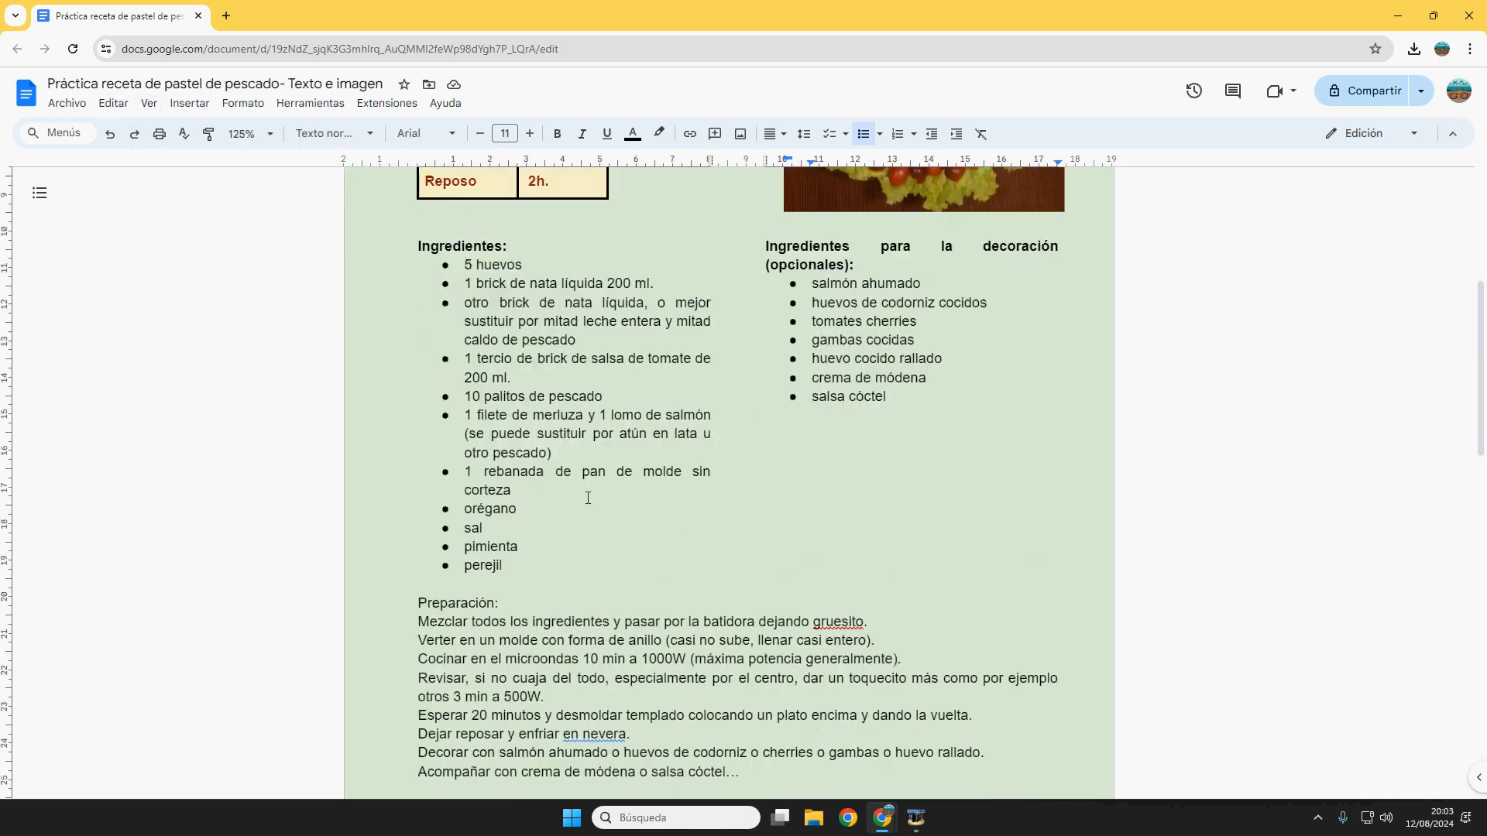
click(478, 392)
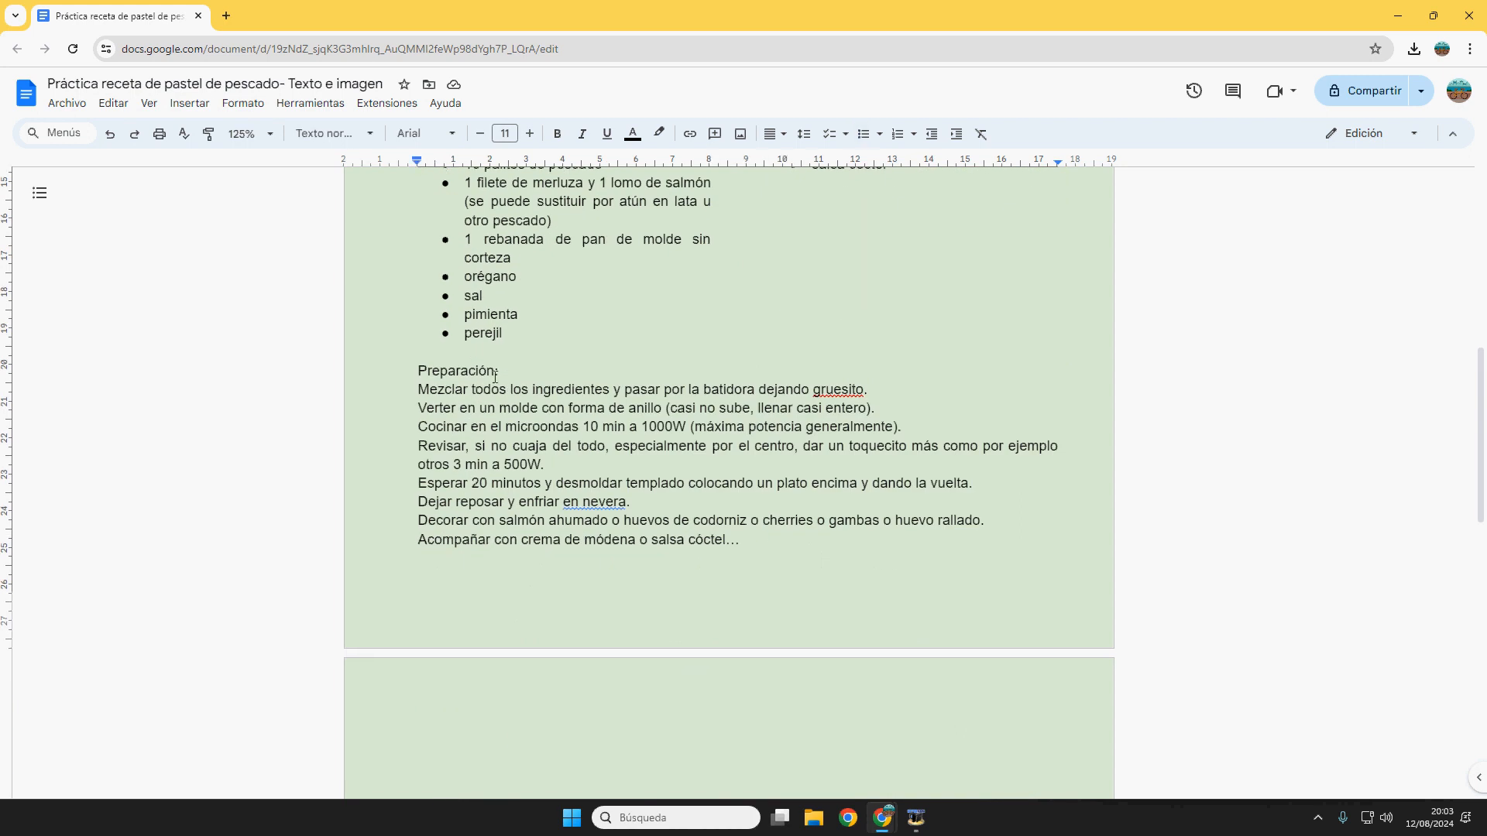
click(779, 540)
scroll(780, 541, up, 2)
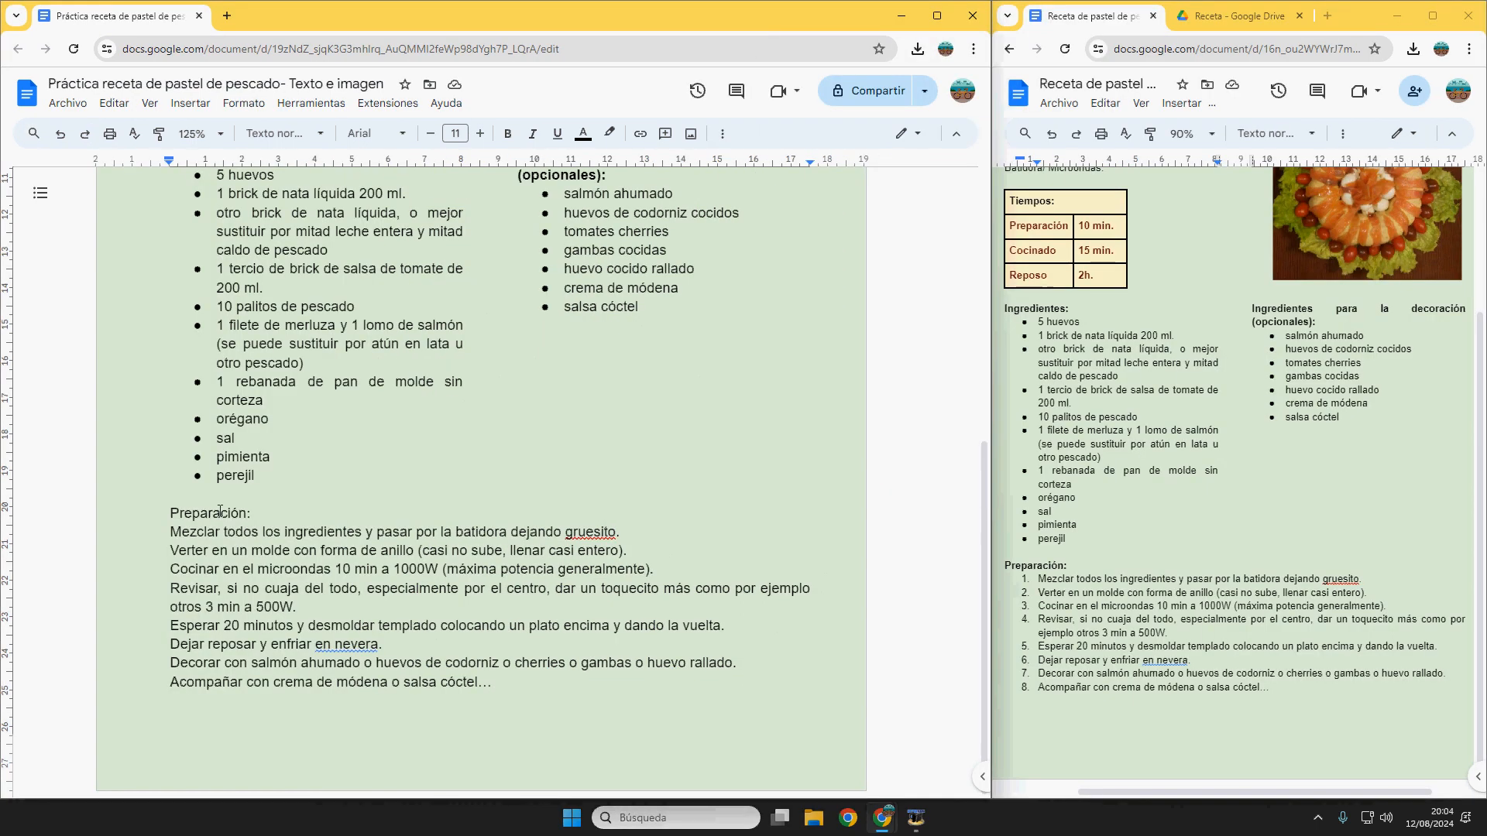
triple_click(217, 512)
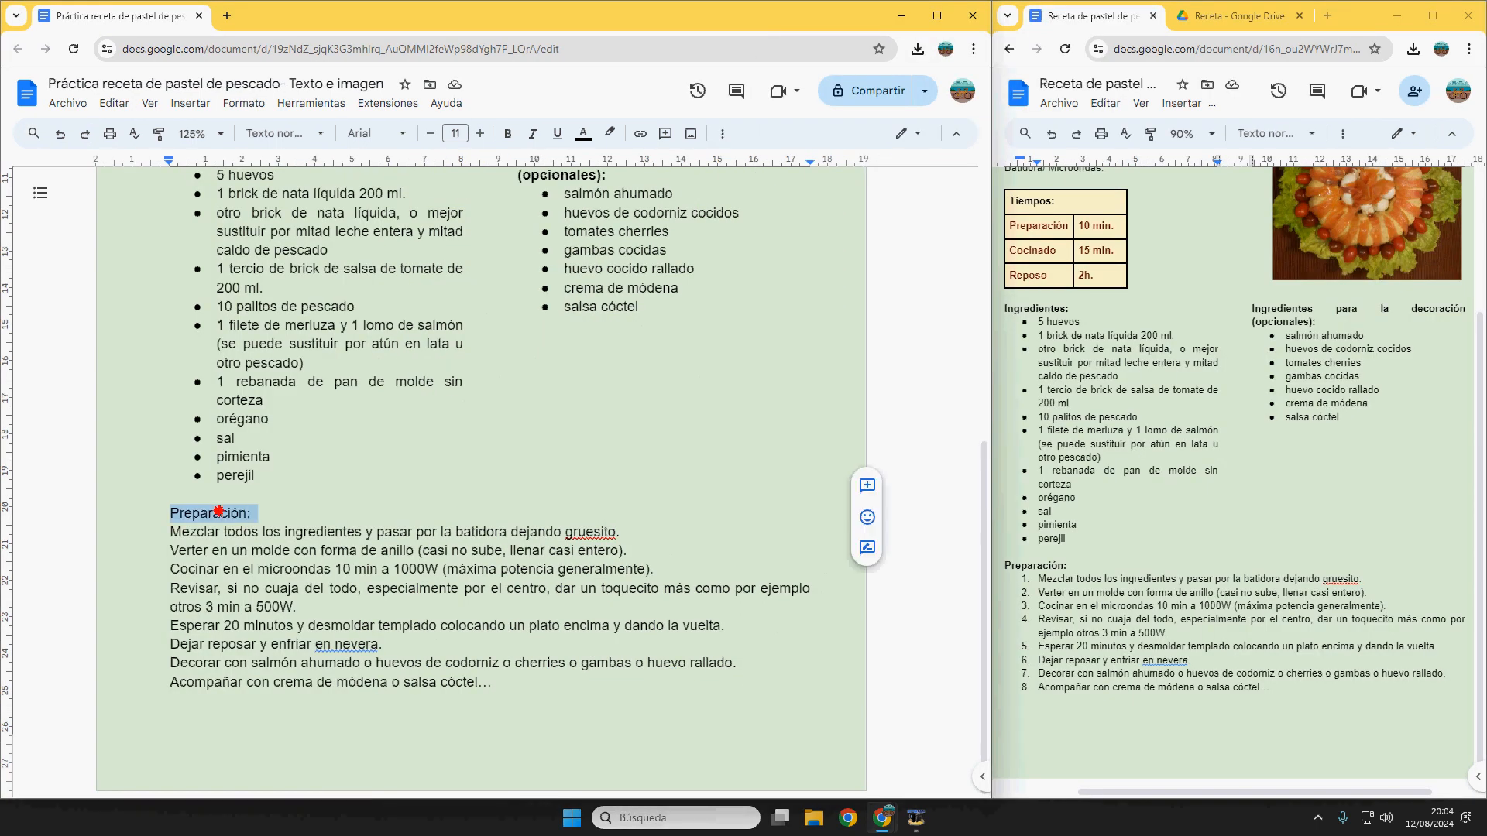
click(508, 134)
- Turn the preparation lines from "Mezclar todos los ingredientes" to "Acompañar con crema de módena o salsa cóctel…" into a numbered list
drag(499, 685, 146, 529)
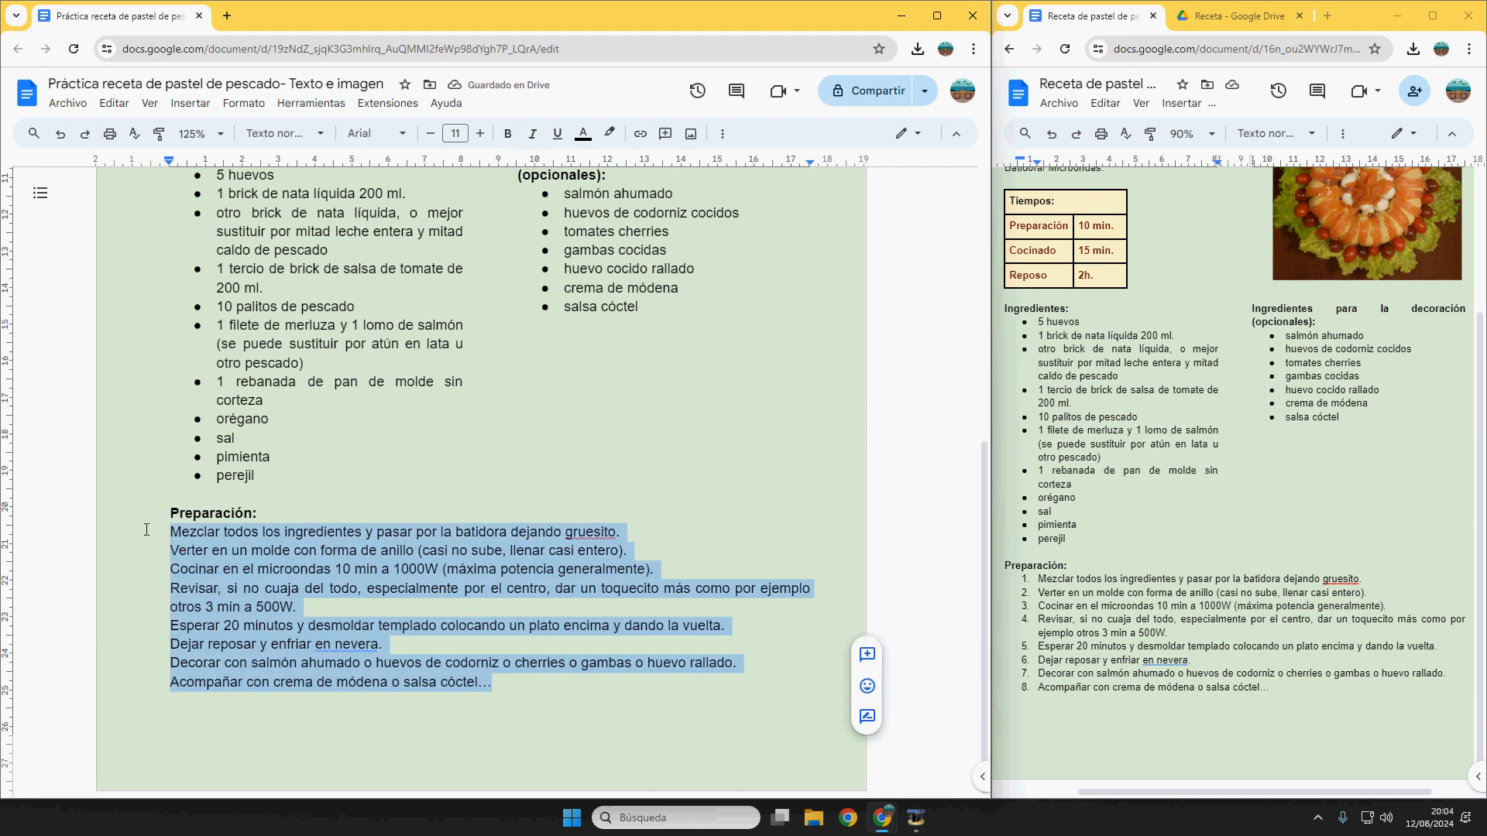
click(723, 134)
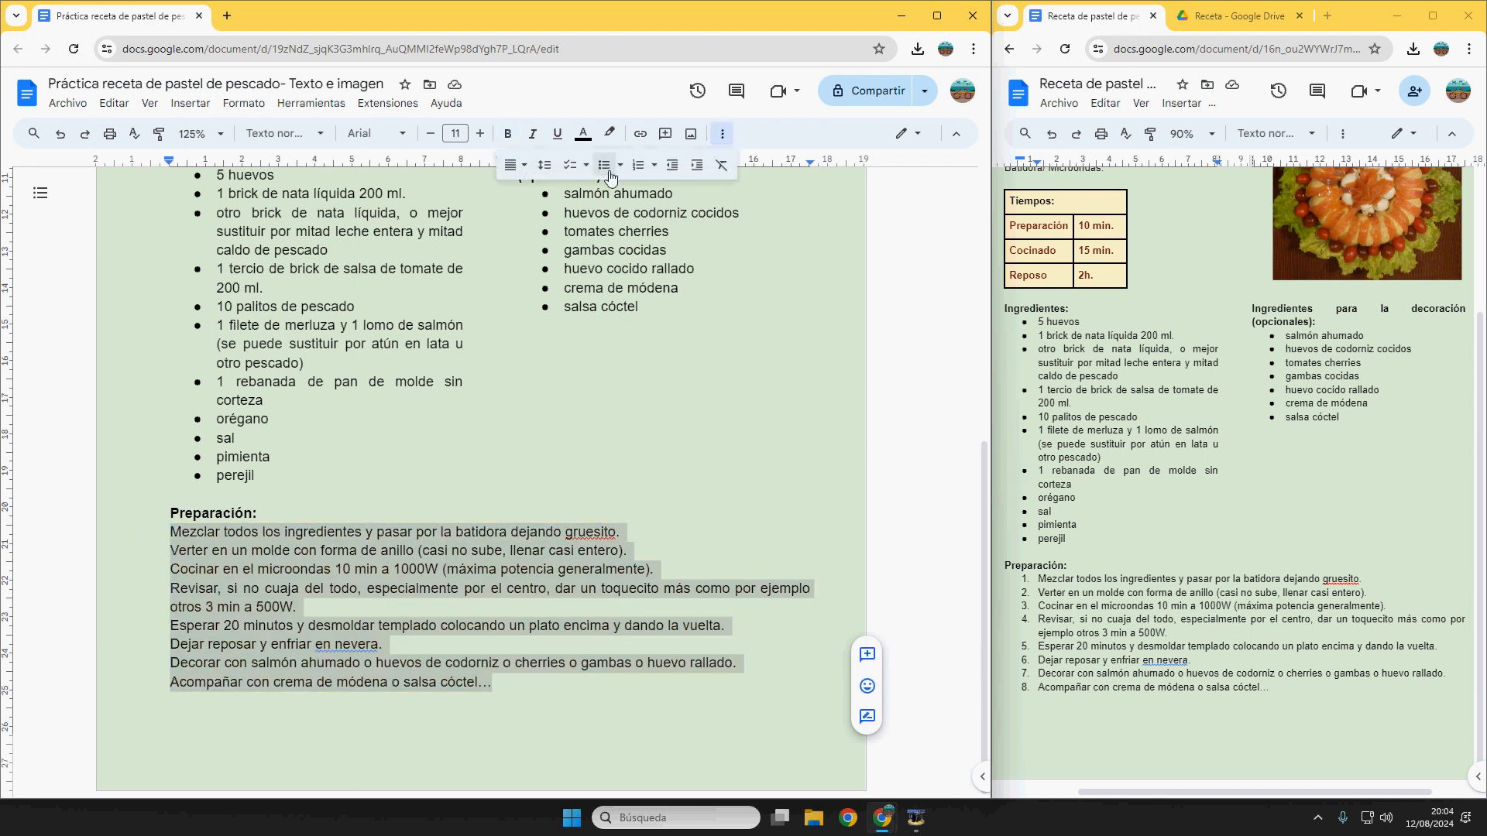
click(638, 165)
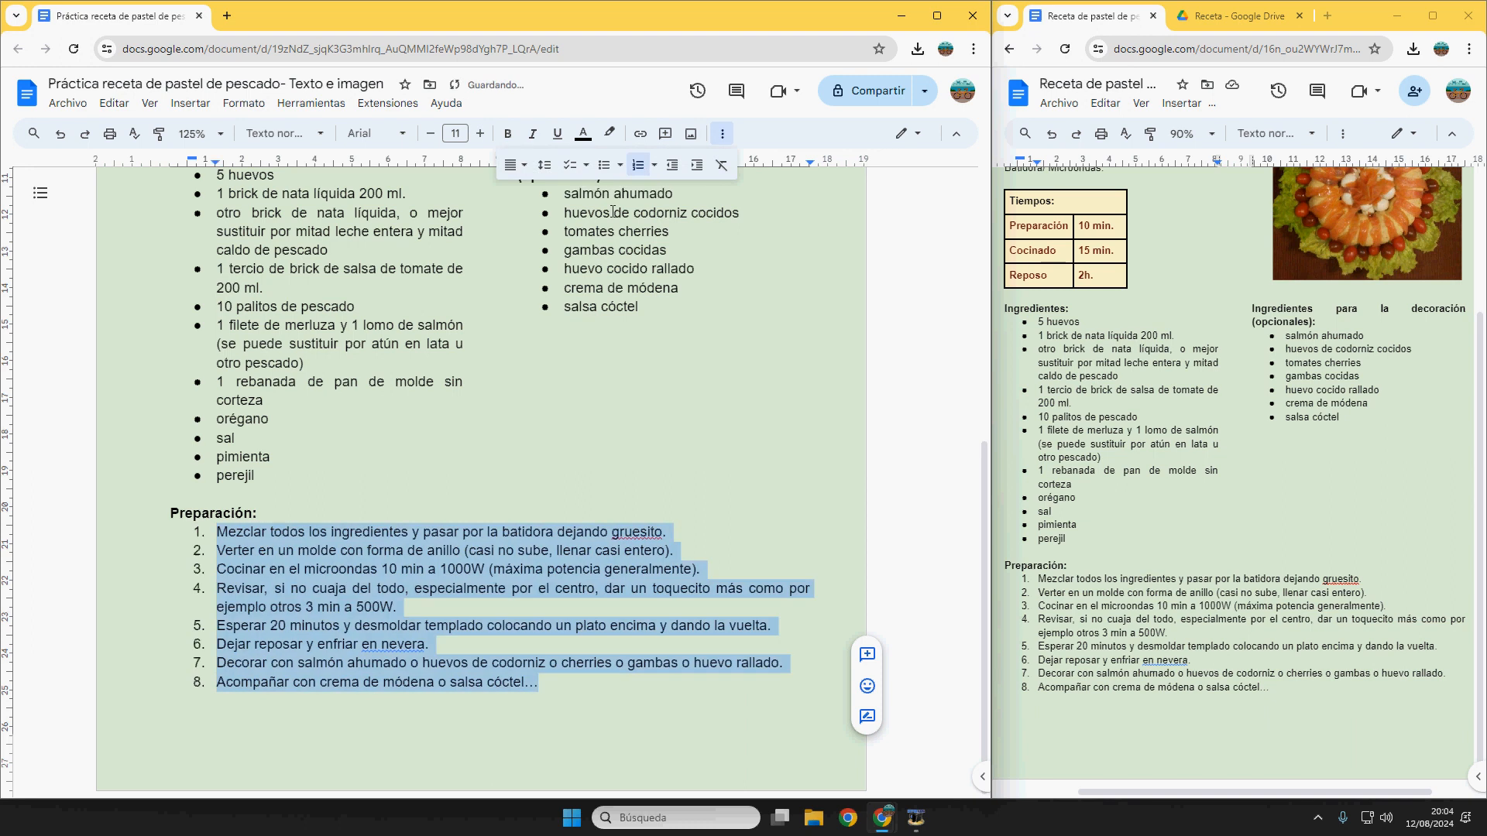
click(436, 553)
- Check the practice document from the title to the preparation list against the reference recipe
scroll(465, 535, up, 6)
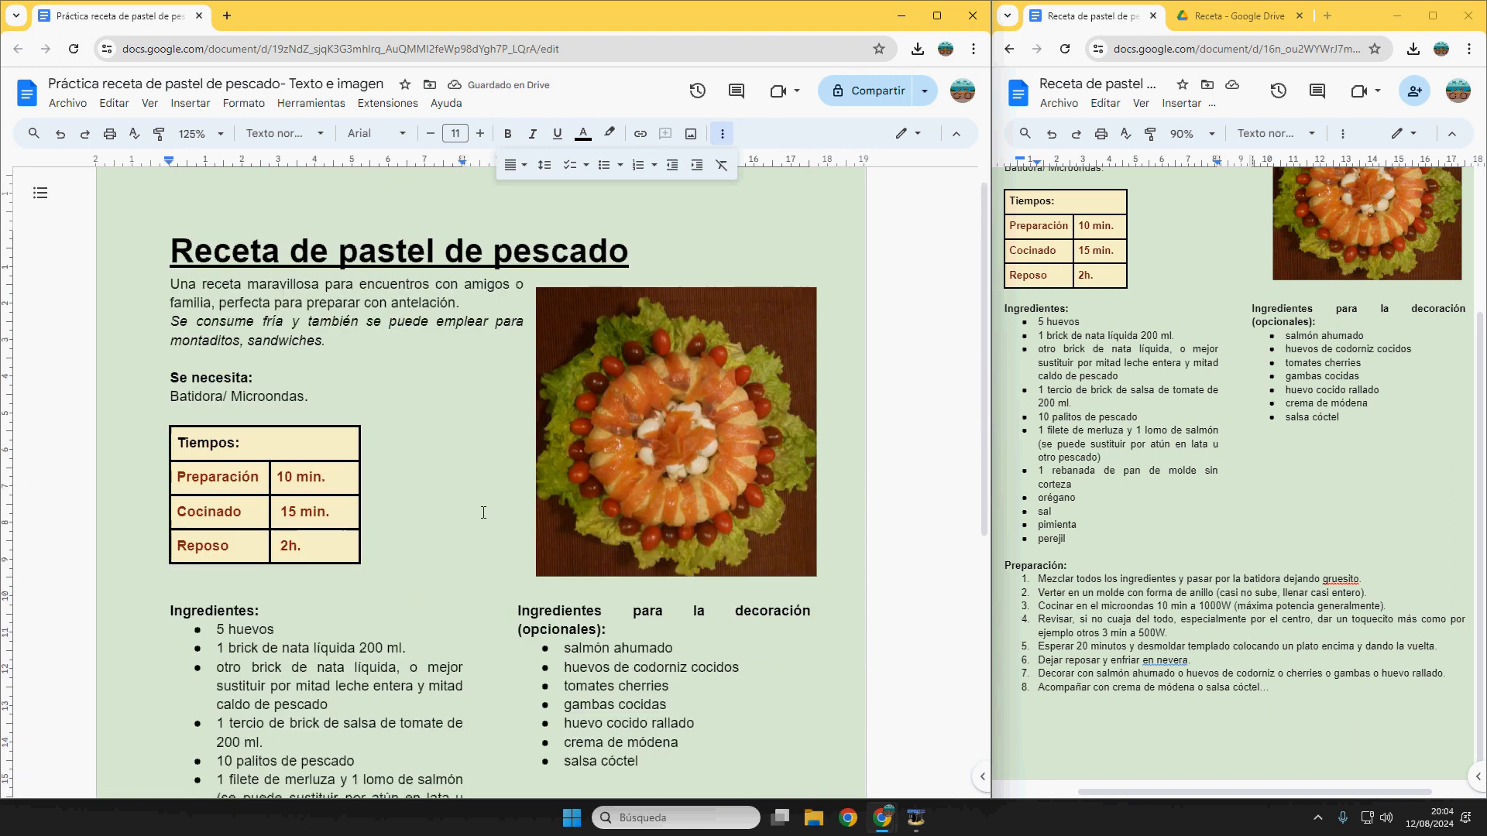
scroll(472, 507, up, 1)
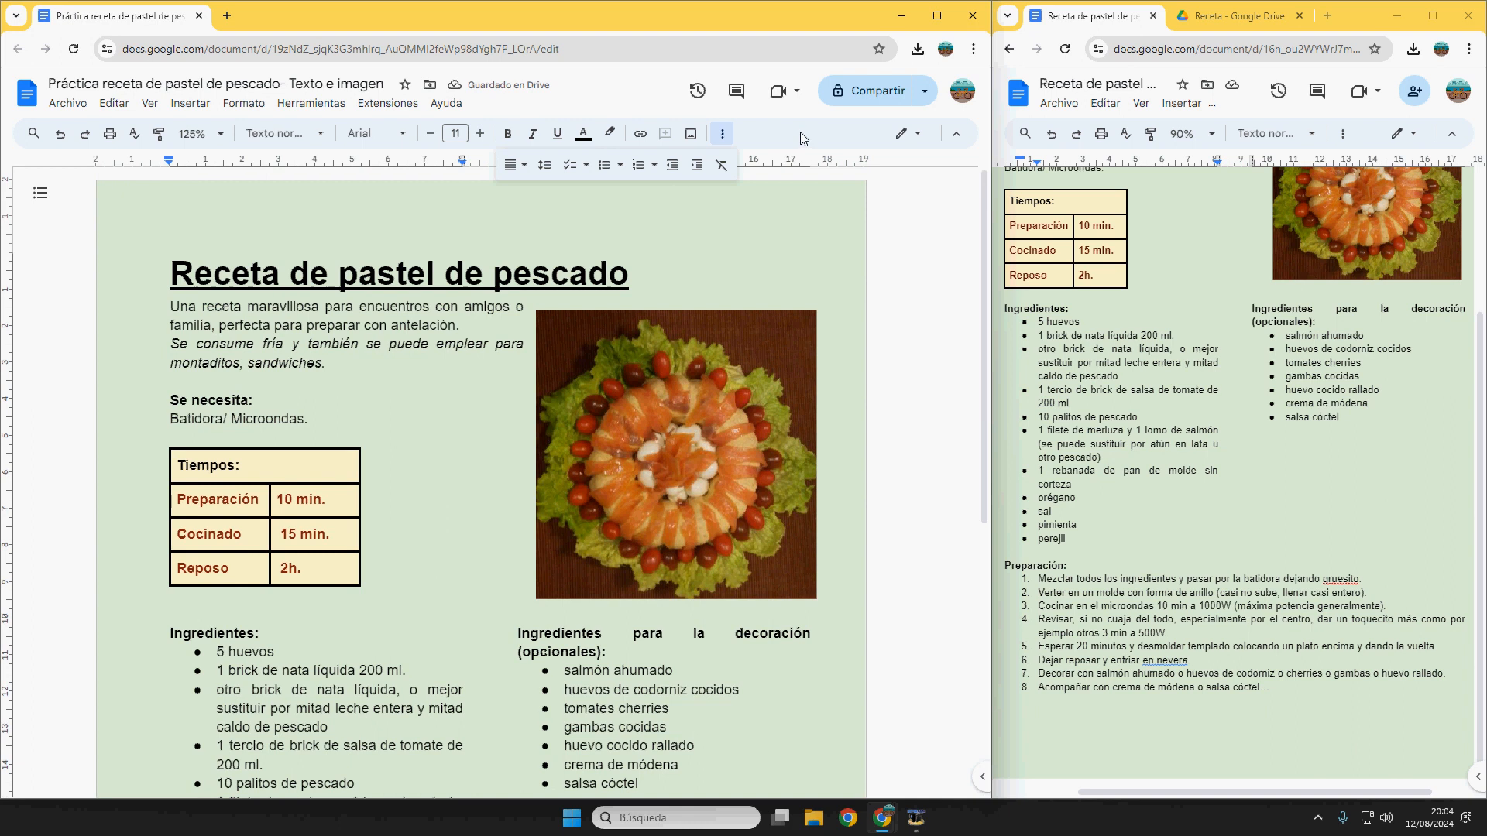
double_click(890, 234)
click(722, 134)
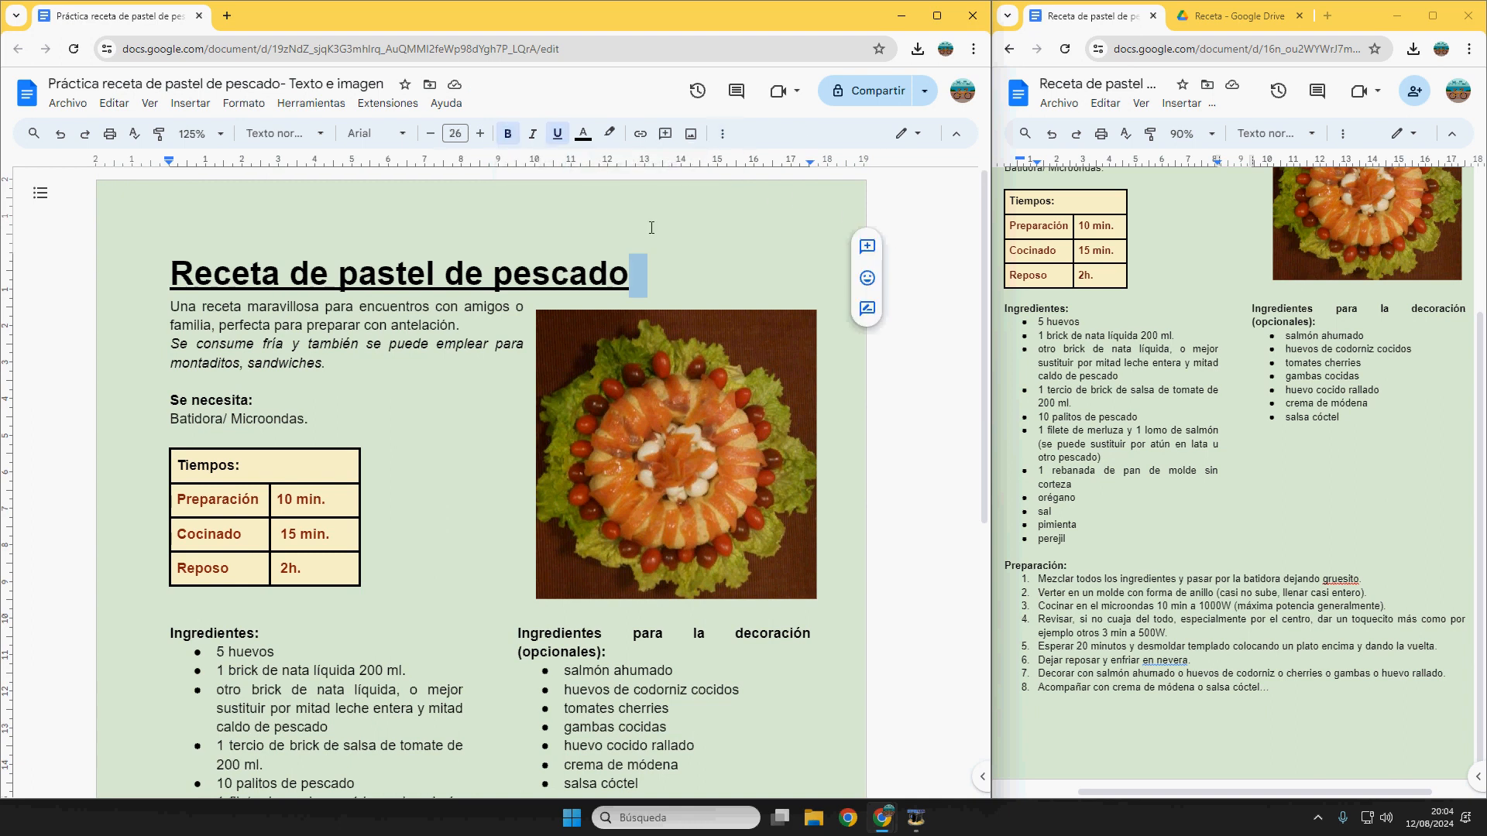
click(350, 433)
scroll(349, 433, down, 8)
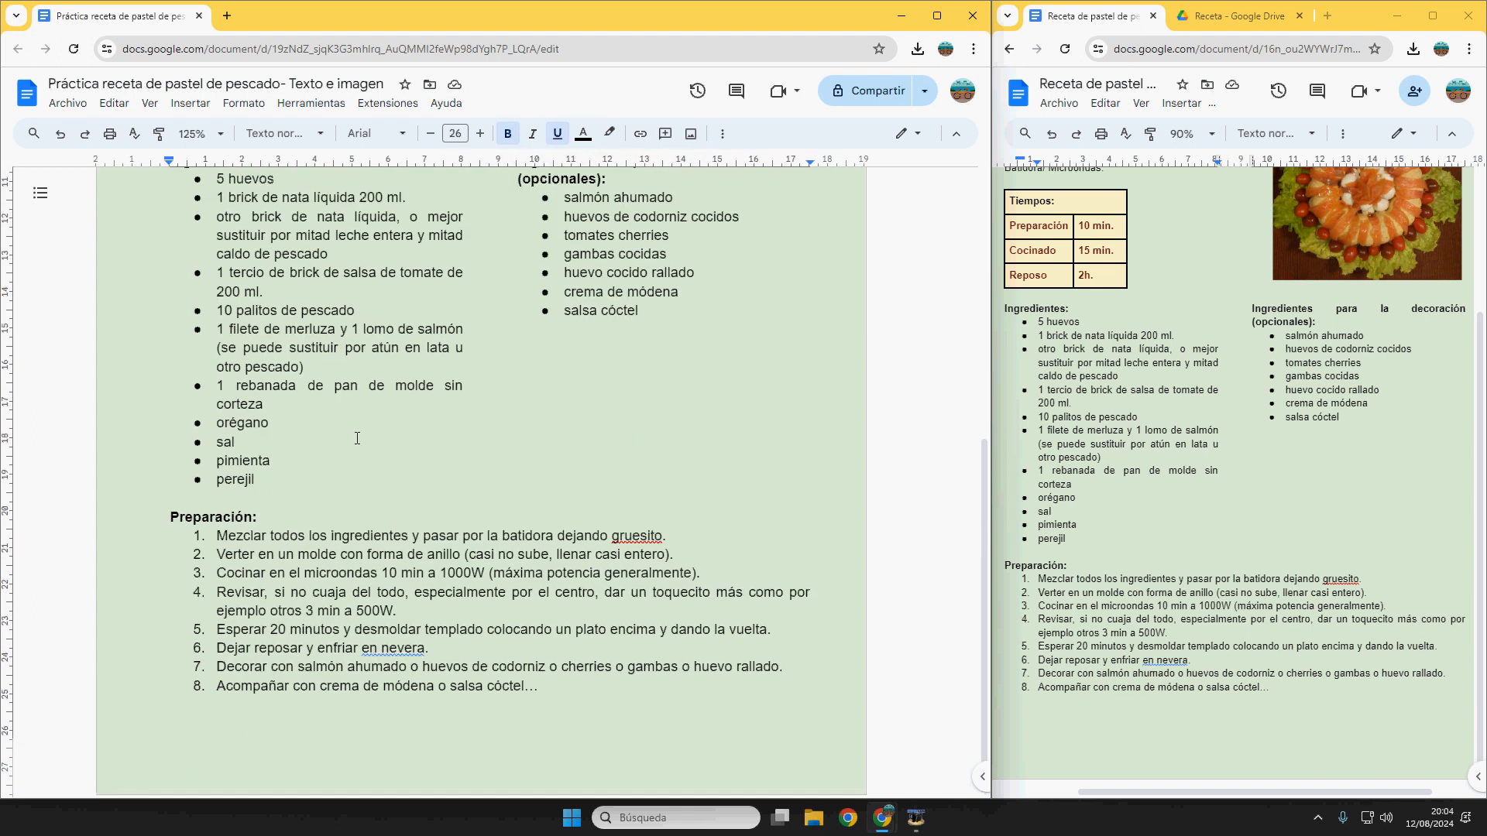
scroll(349, 433, up, 8)
- Download the practice document as a PDF
click(69, 104)
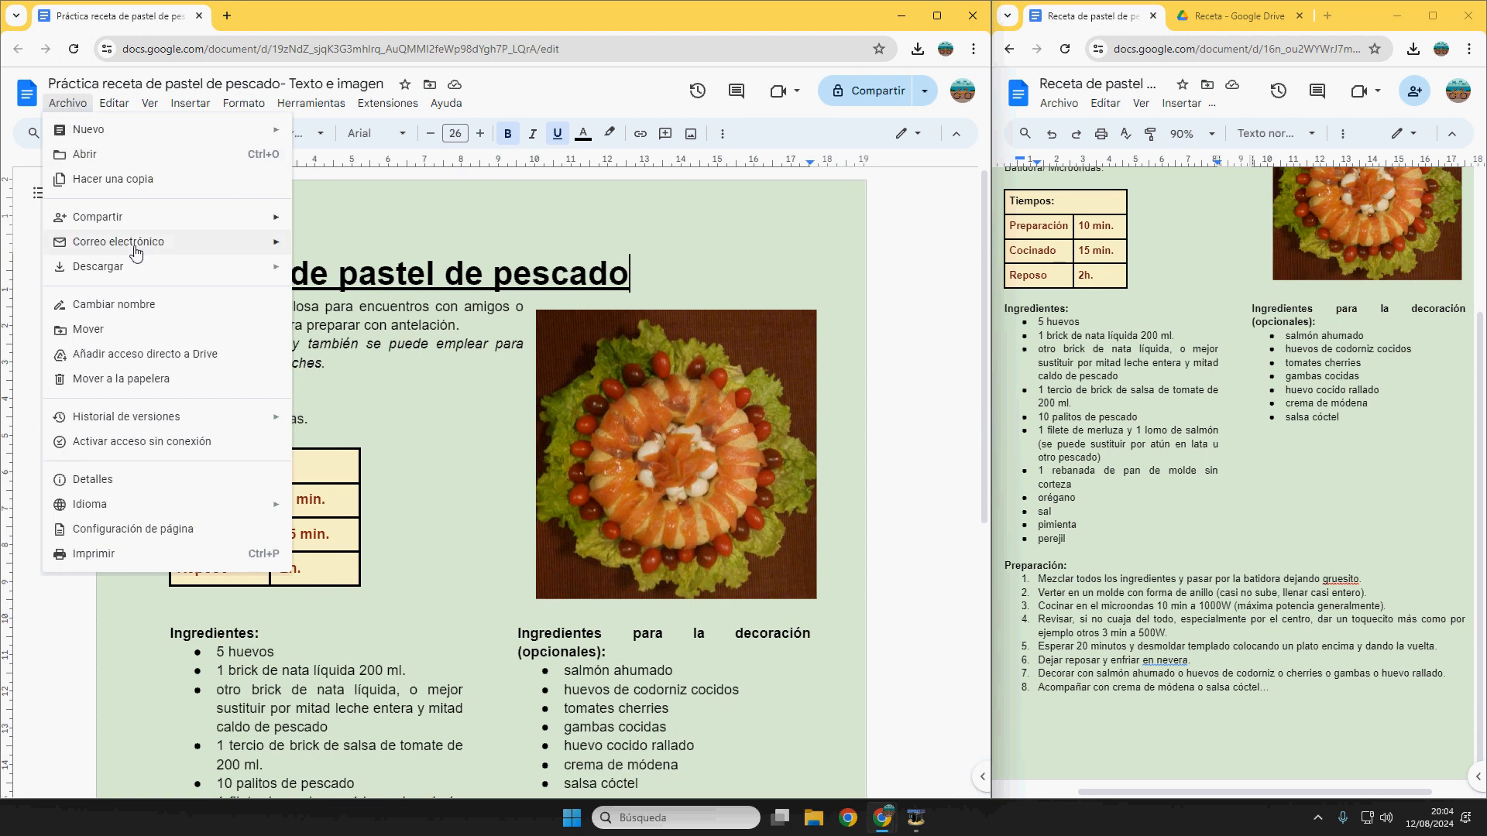
mouse_move(147, 268)
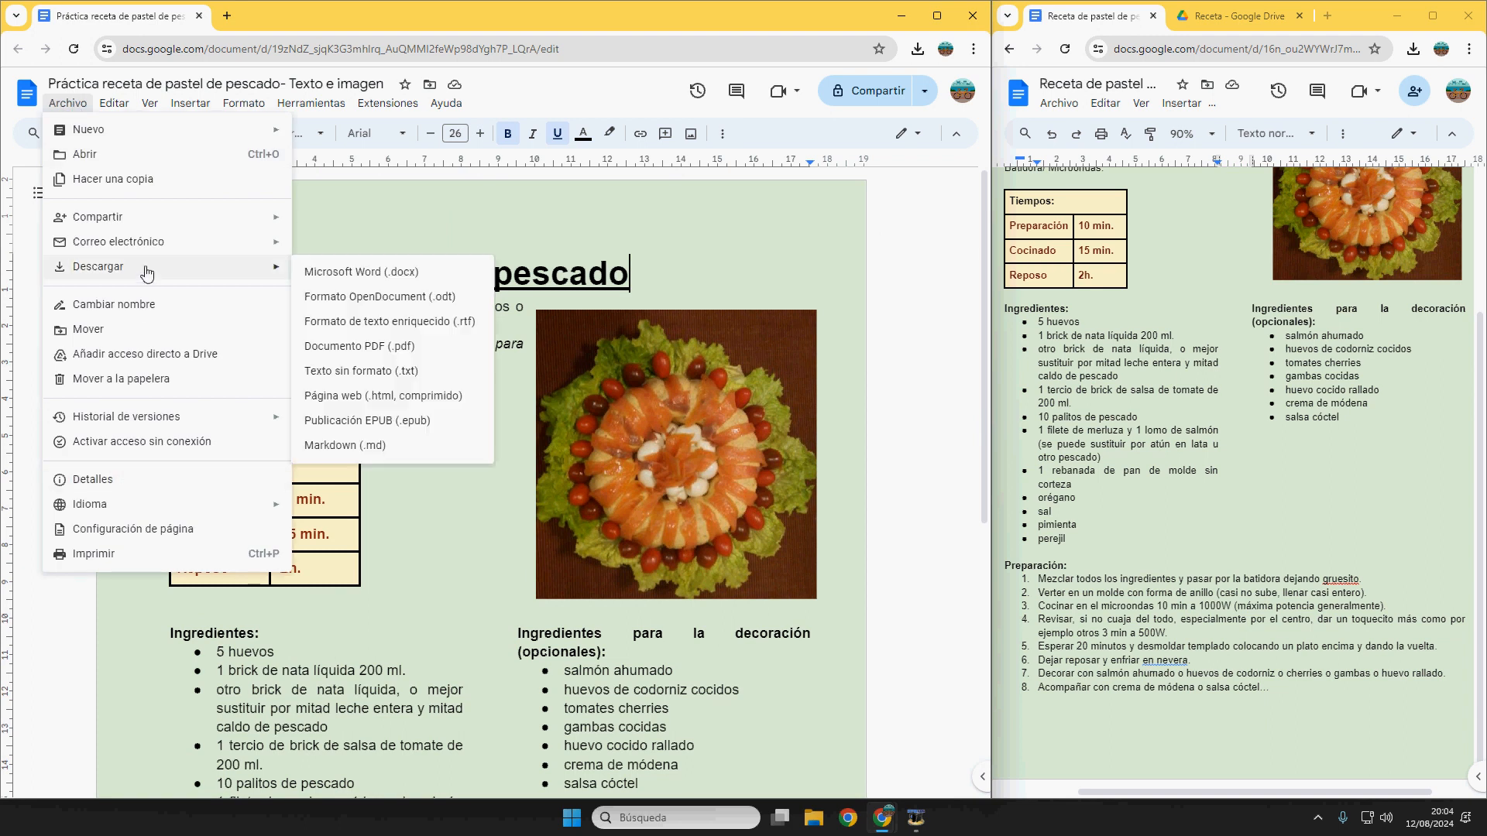
click(368, 346)
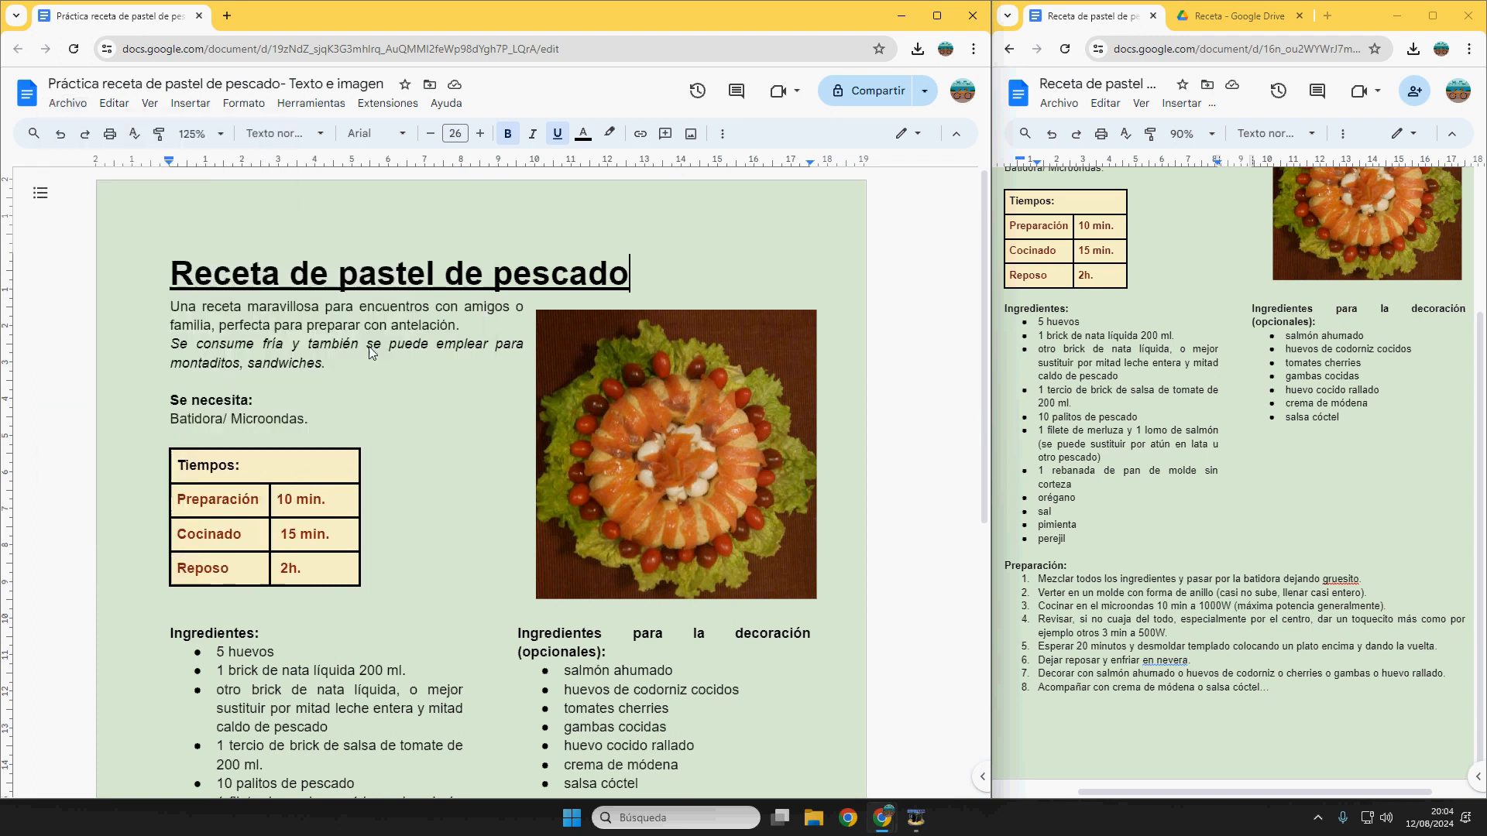
click(68, 103)
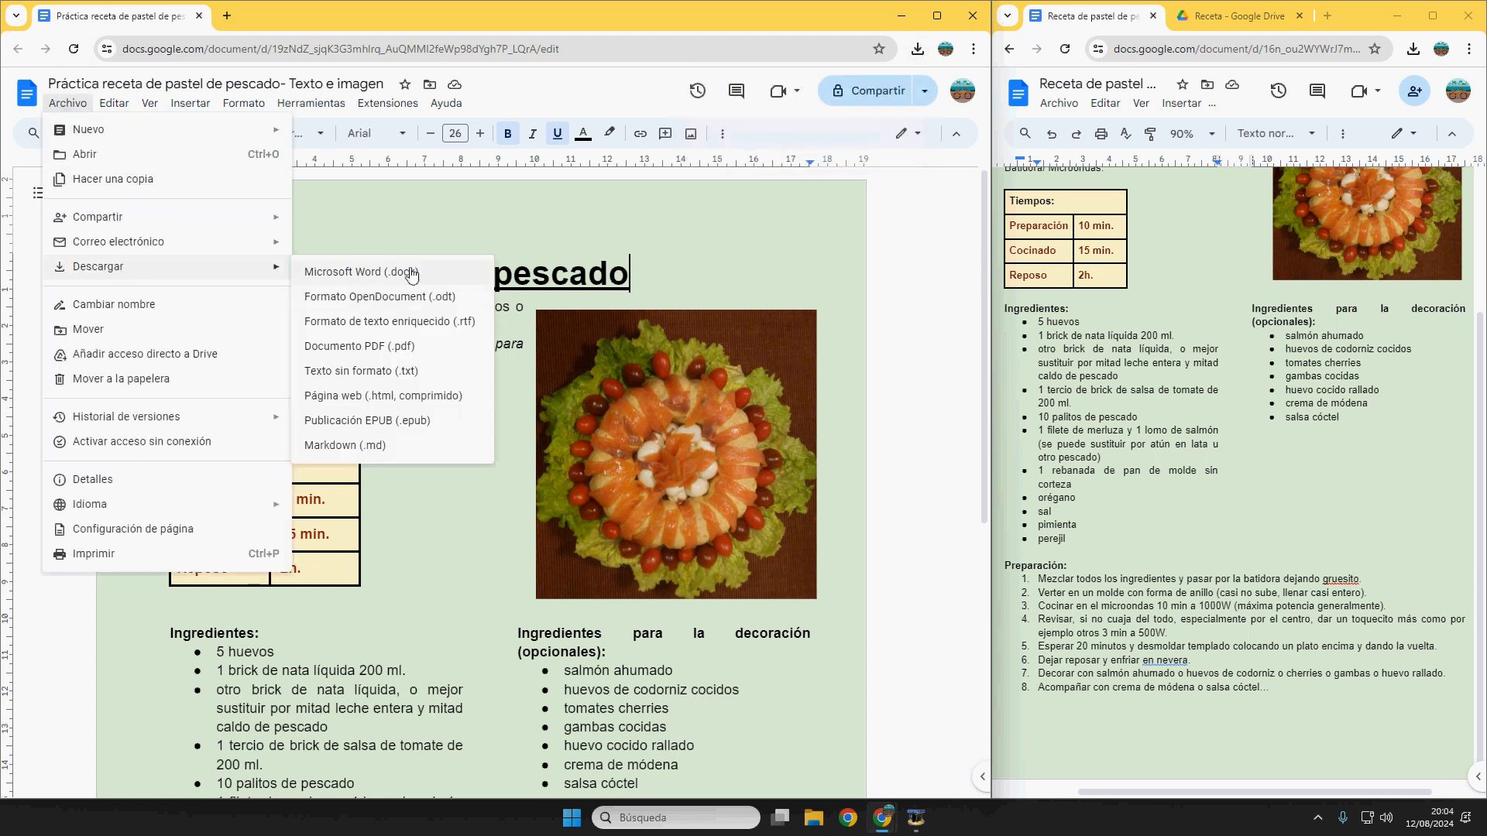
mouse_move(192, 222)
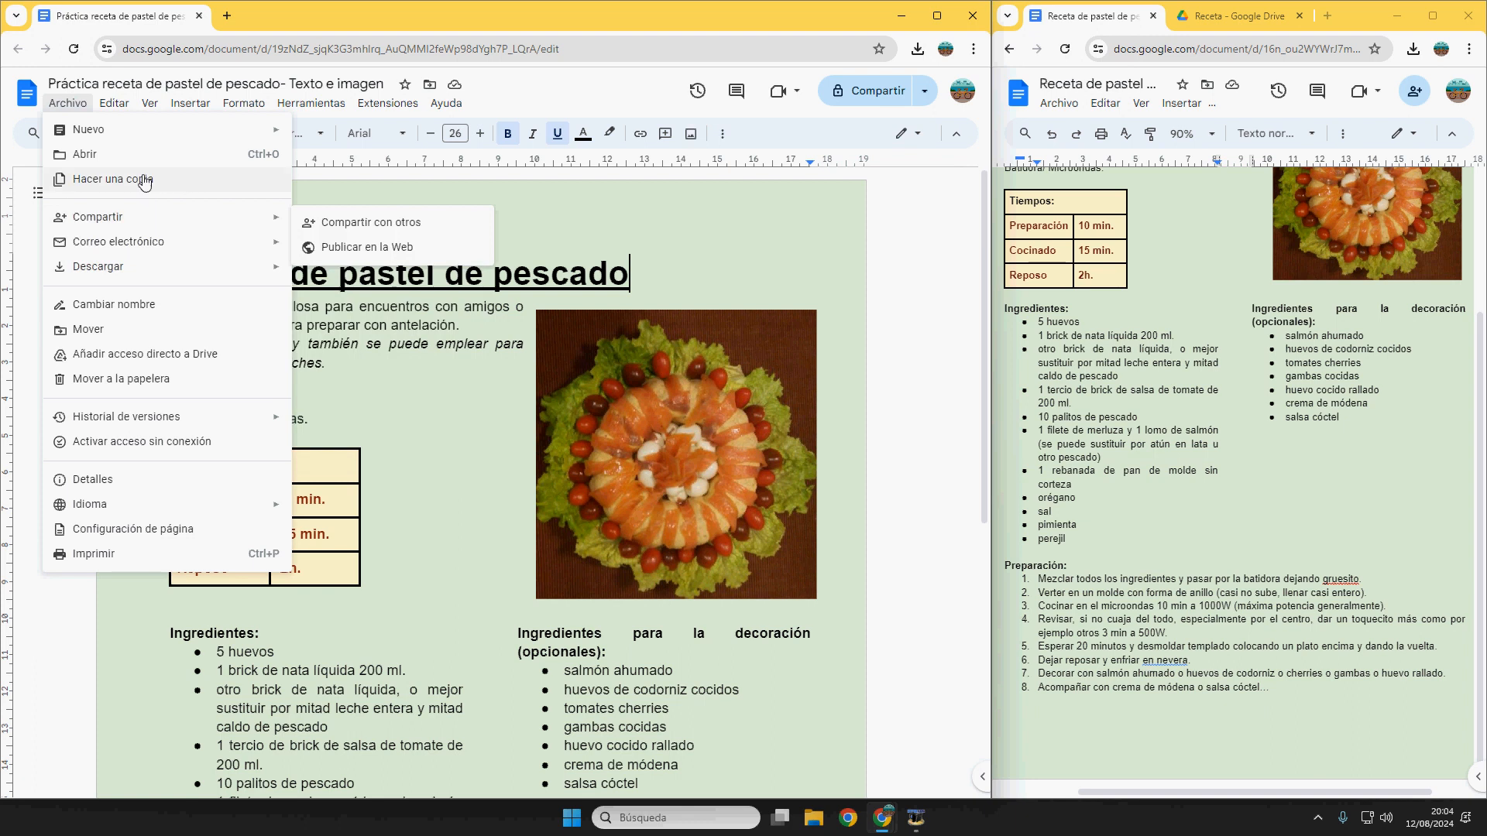
click(604, 270)
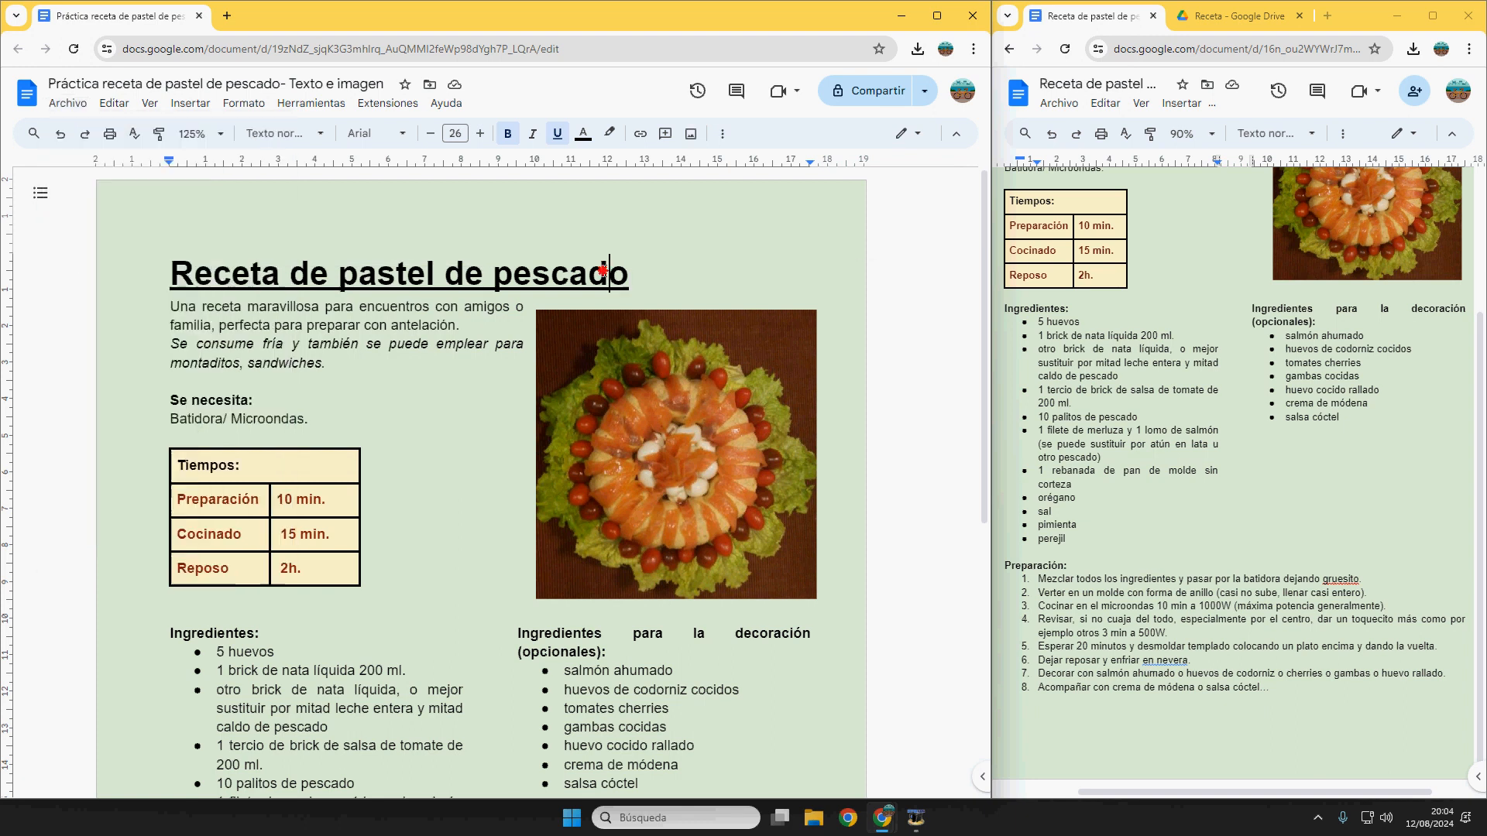